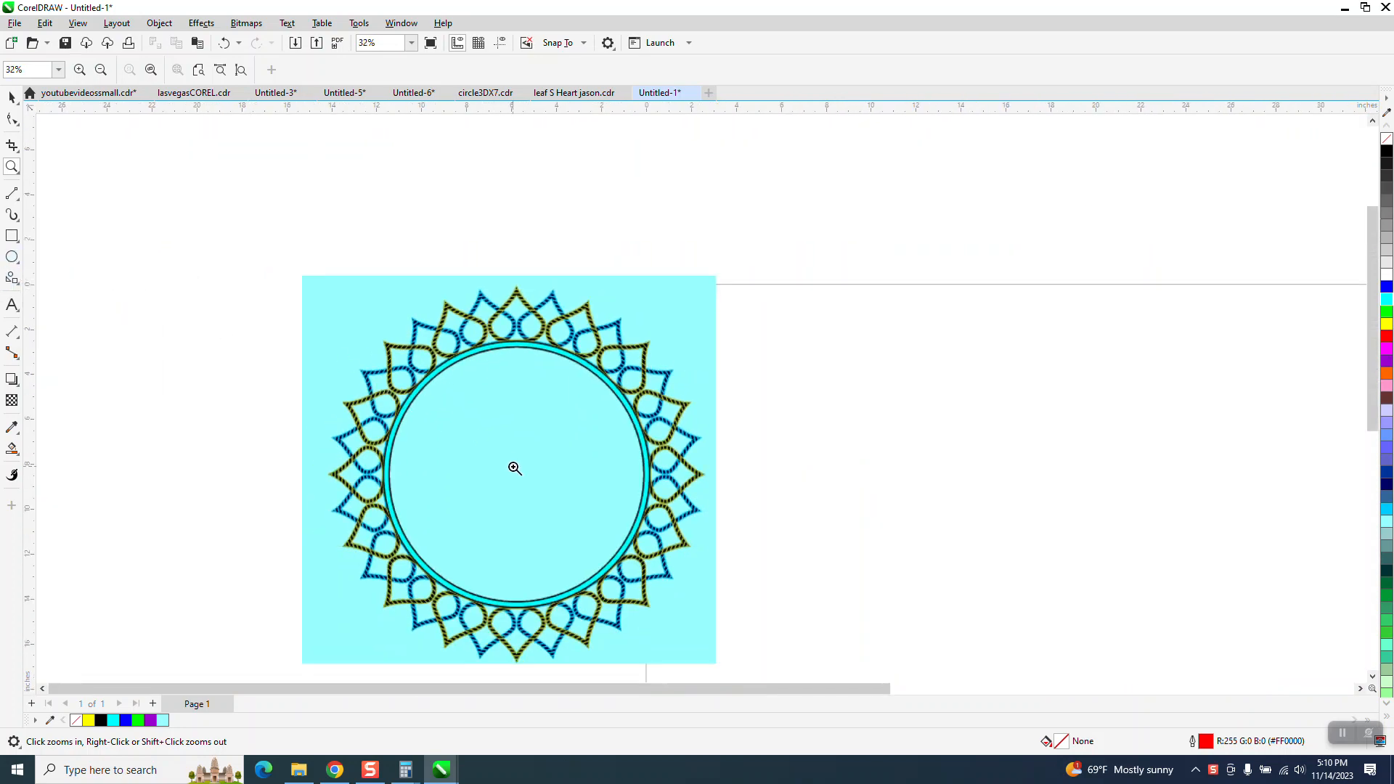
- Draw a circle about 11.4 inches across over the reference ring and centre it on the page
{"action": "left_click", "coordinate": [12, 256]}
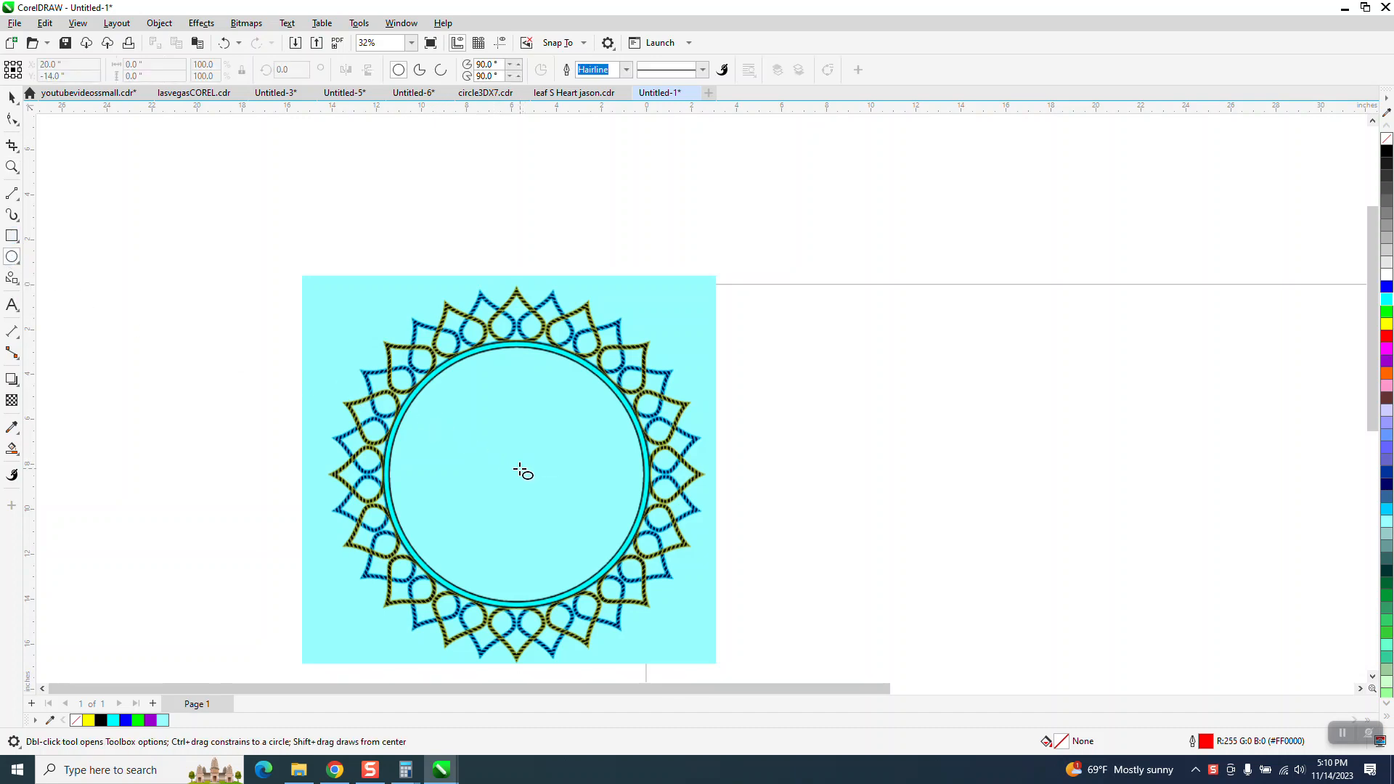
{"action": "left_click_drag", "start_coordinate": [511, 471], "coordinate": [429, 604]}
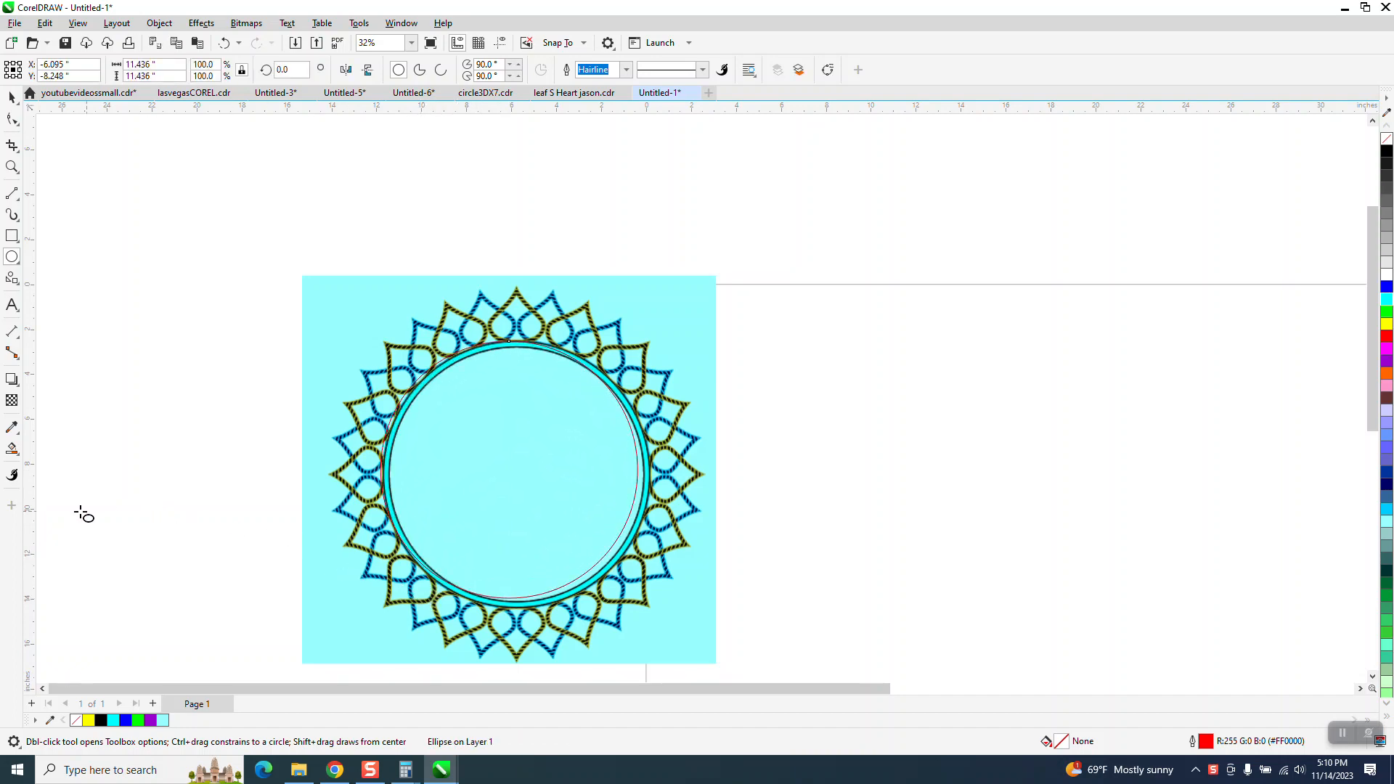
{"action": "key", "text": "ctrl+r"}
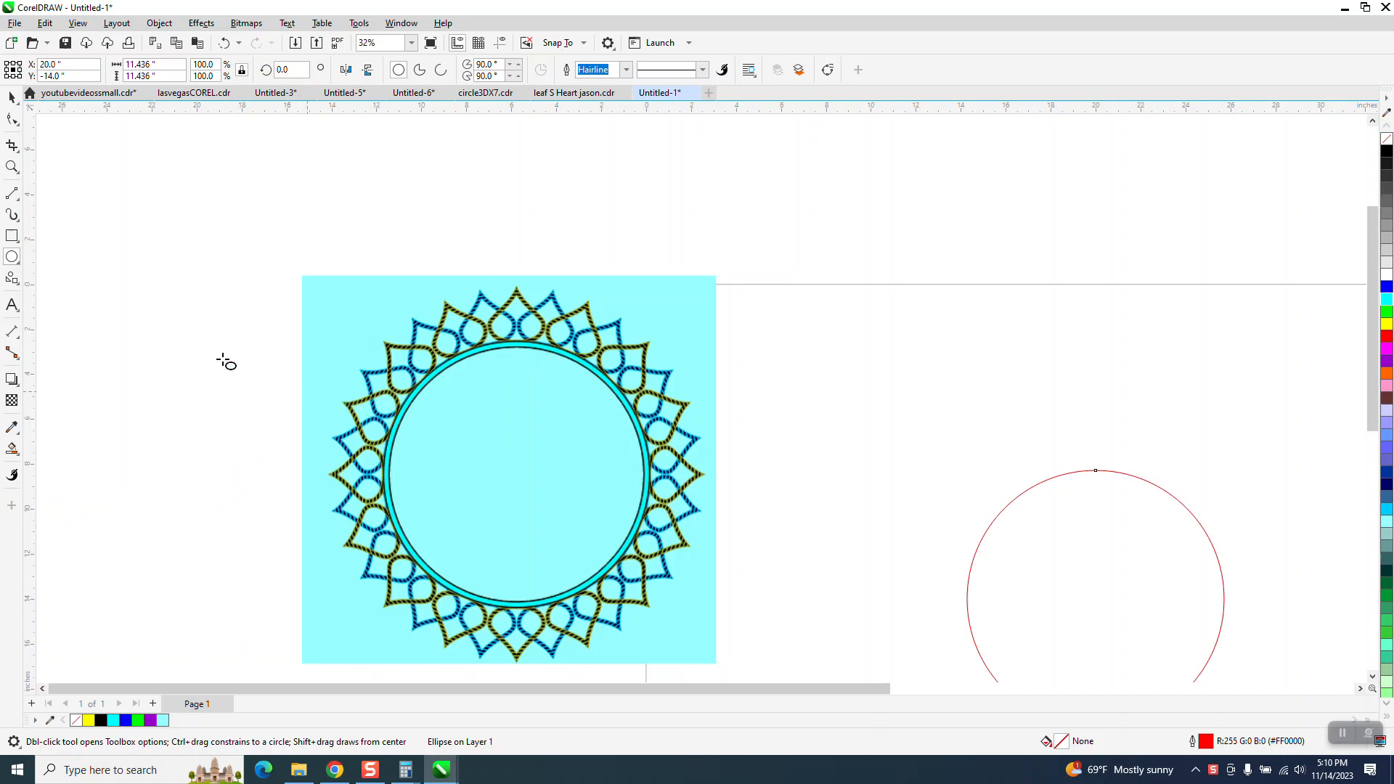
- Draw a teardrop common shape about 2.2 inches wide over the topmost yellow petal of the reference image
{"action": "left_click", "coordinate": [11, 166]}
{"action": "left_click_drag", "start_coordinate": [462, 283], "coordinate": [560, 362]}
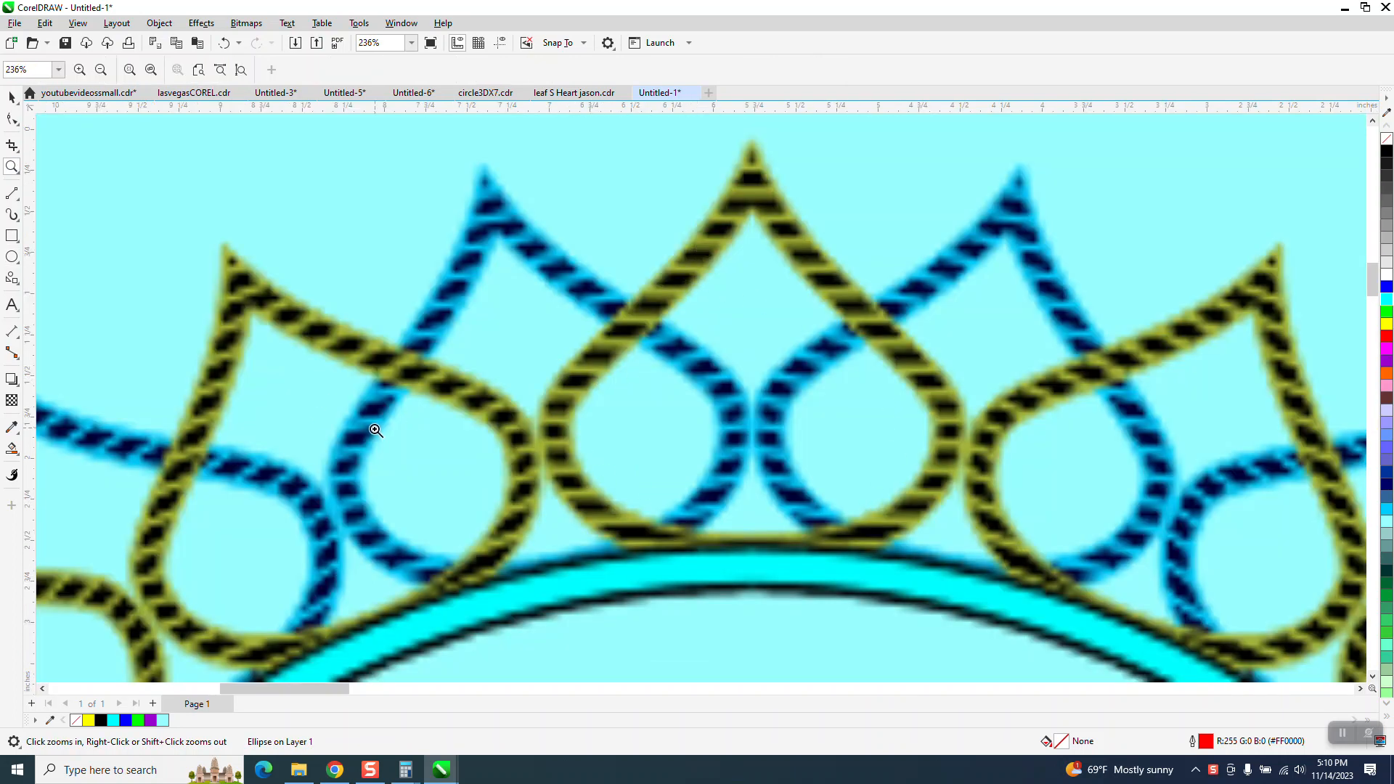
{"action": "scroll", "coordinate": [375, 430], "scroll_direction": "down", "scroll_amount": 1}
{"action": "left_click", "coordinate": [18, 284]}
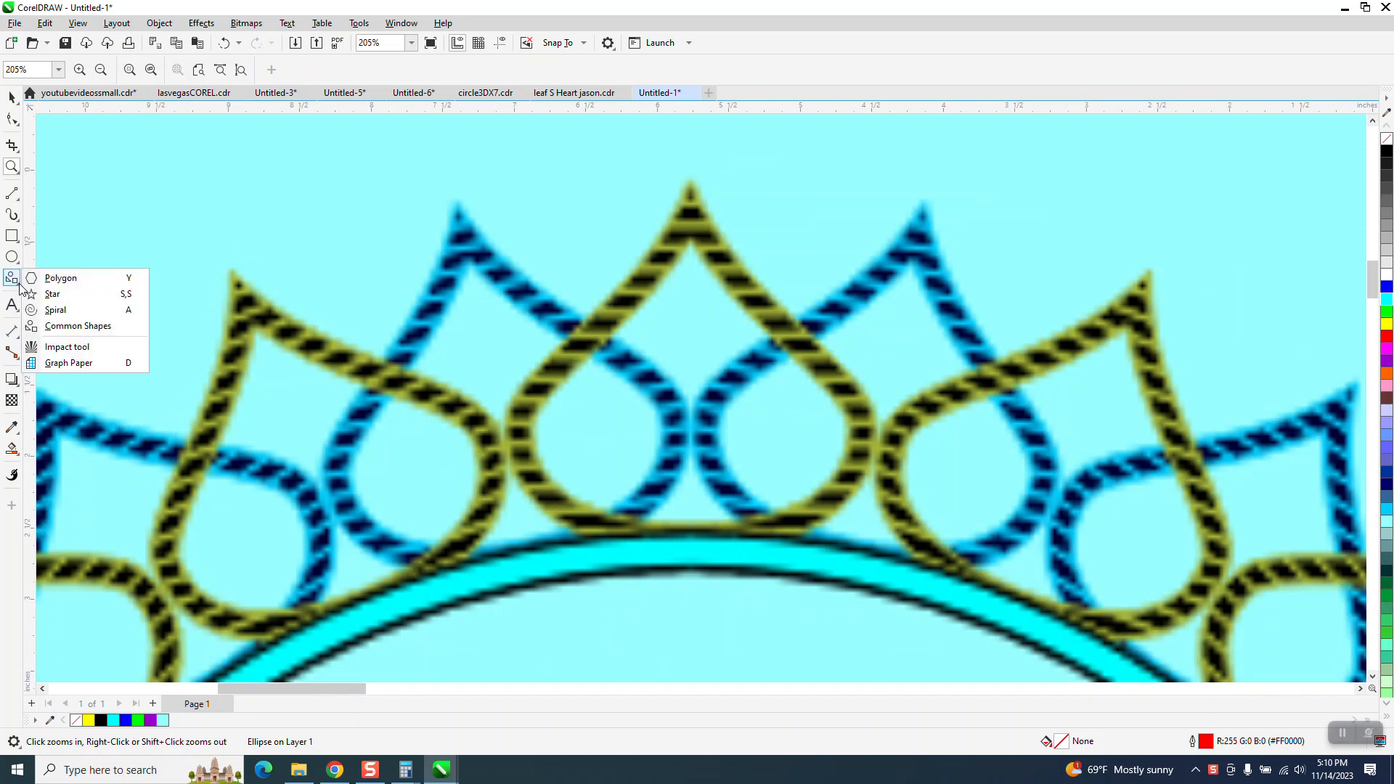
{"action": "left_click", "coordinate": [69, 327]}
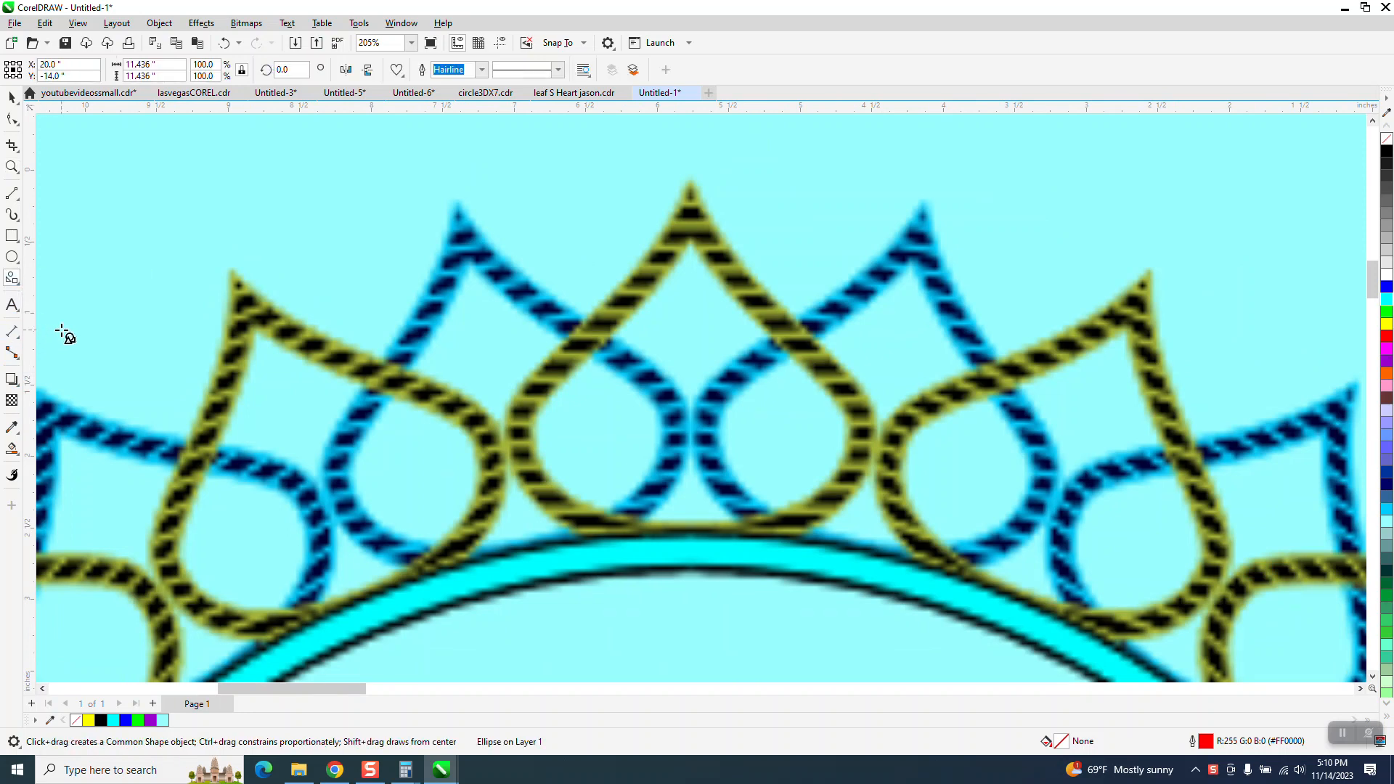
{"action": "left_click", "coordinate": [397, 69]}
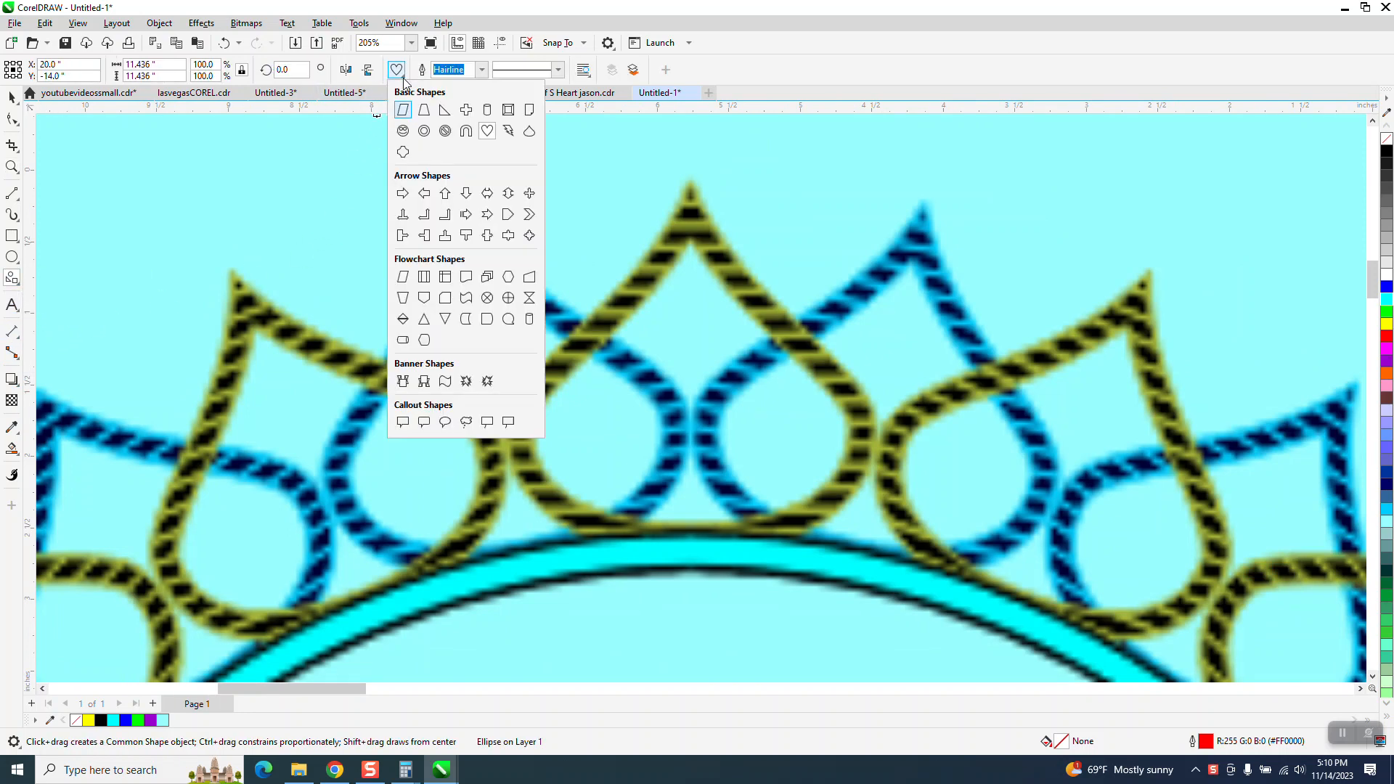
{"action": "left_click", "coordinate": [529, 130]}
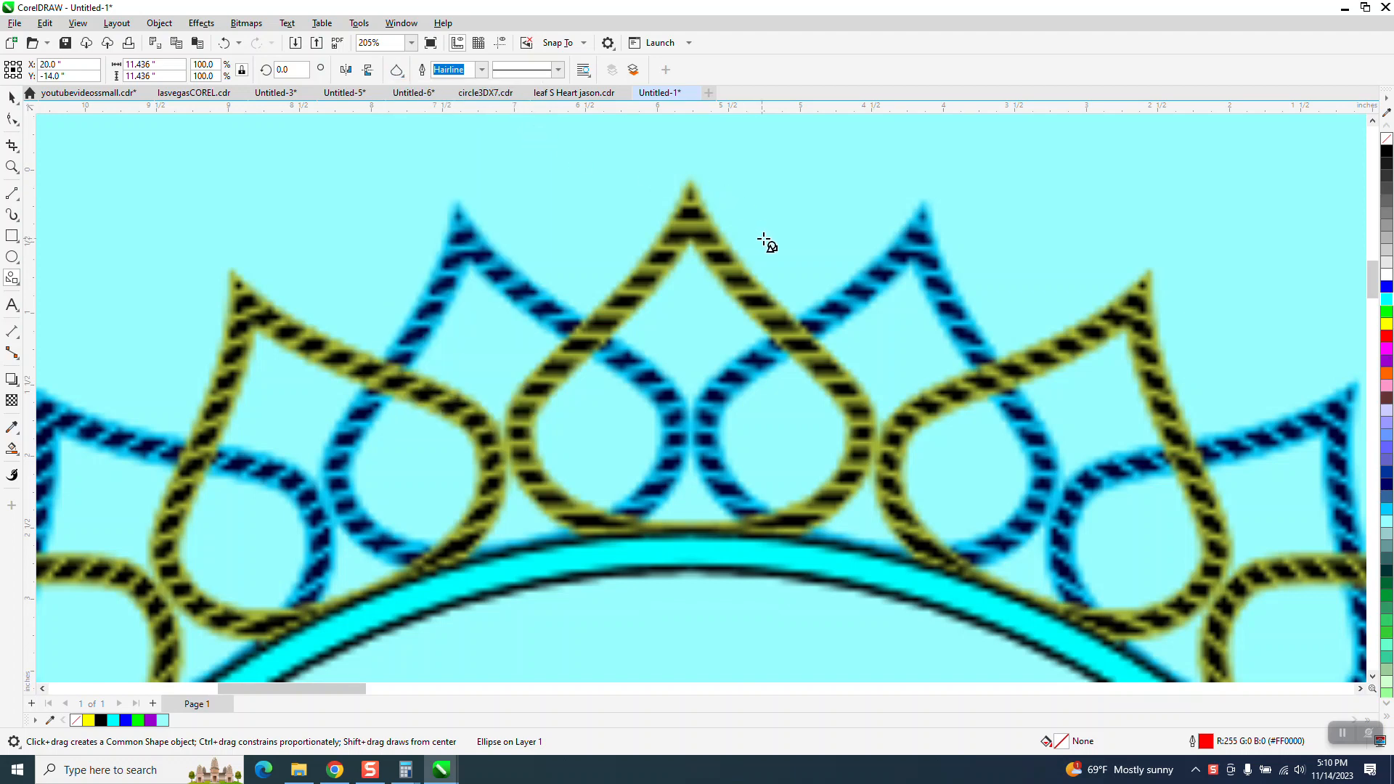
{"action": "left_click_drag", "start_coordinate": [804, 211], "coordinate": [481, 538]}
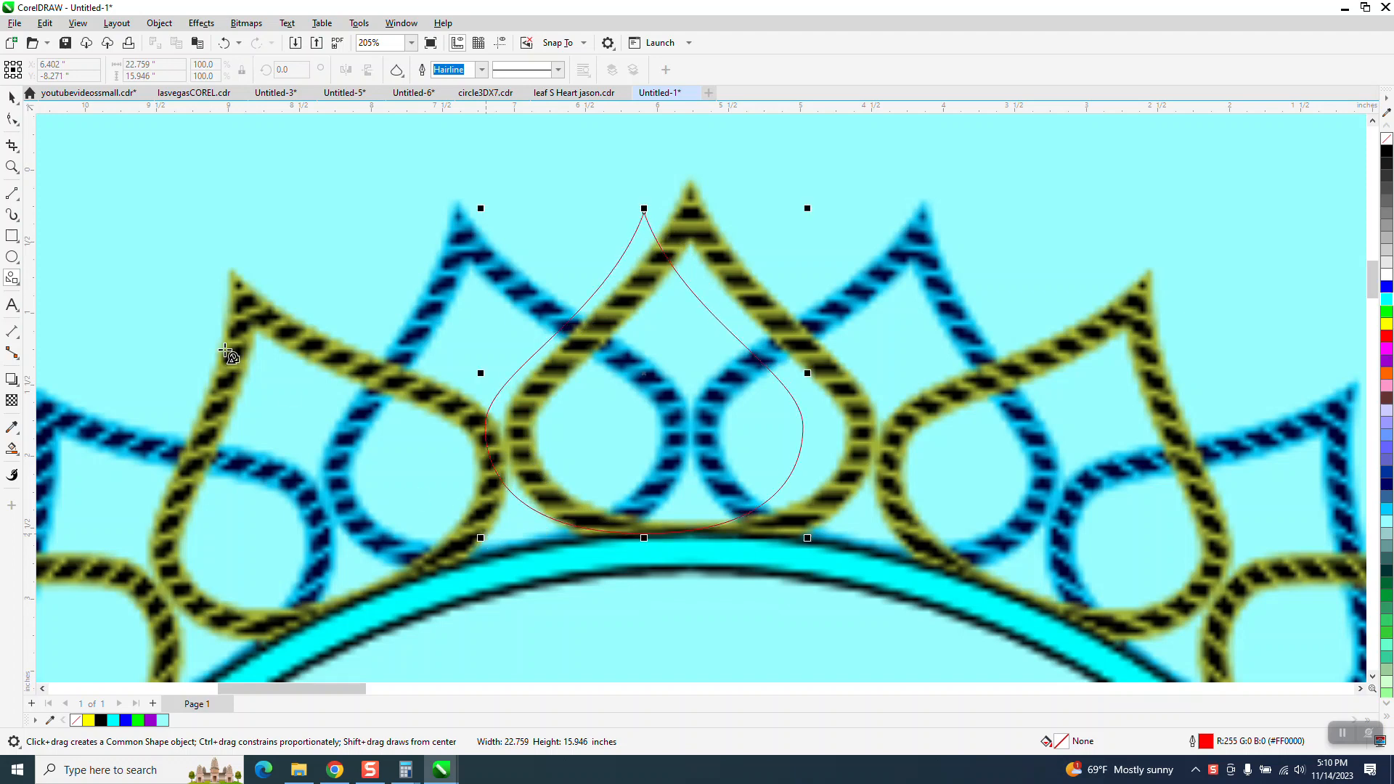
- Fit the teardrop to the topmost yellow petal, enlarging it to about 2.63 by 2.65 inches, and centre it on the page
{"action": "left_click", "coordinate": [12, 98]}
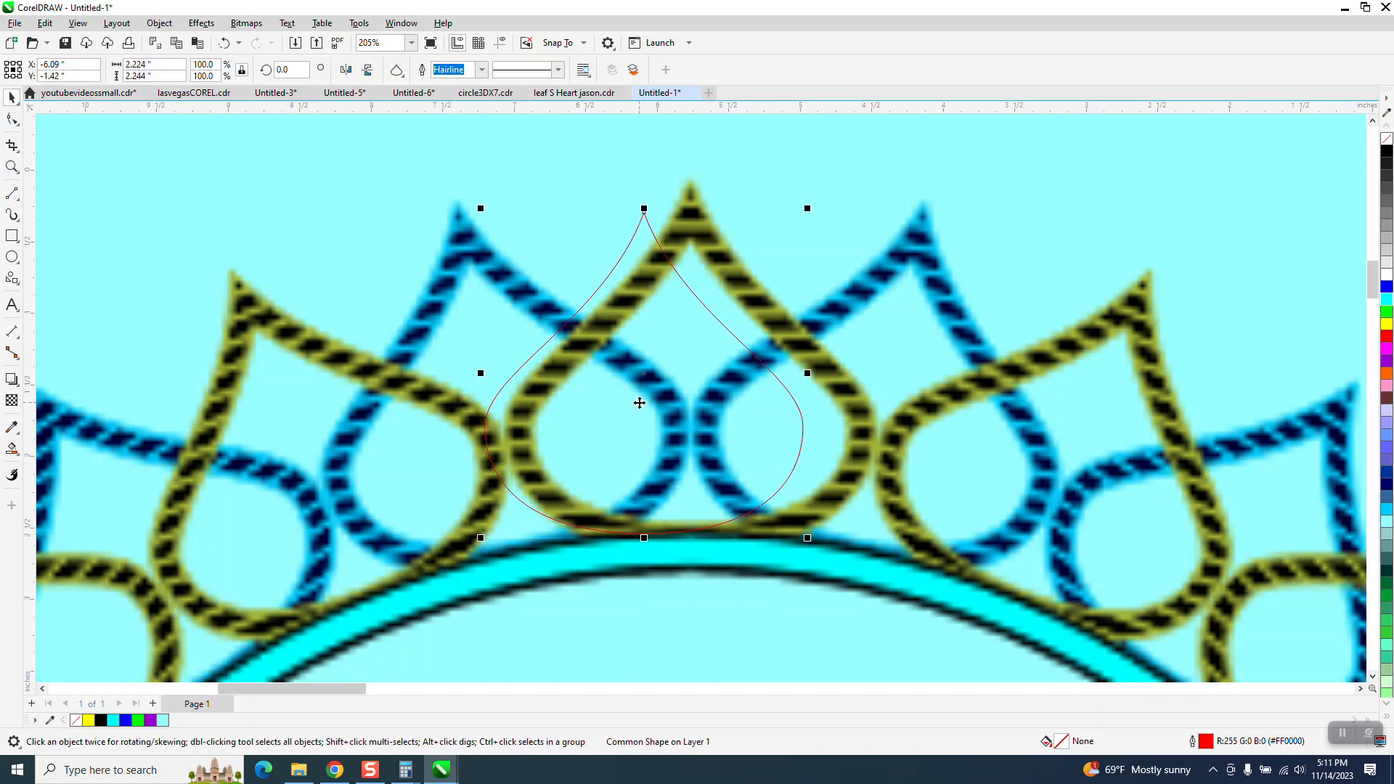
{"action": "left_click_drag", "start_coordinate": [647, 390], "coordinate": [691, 376]}
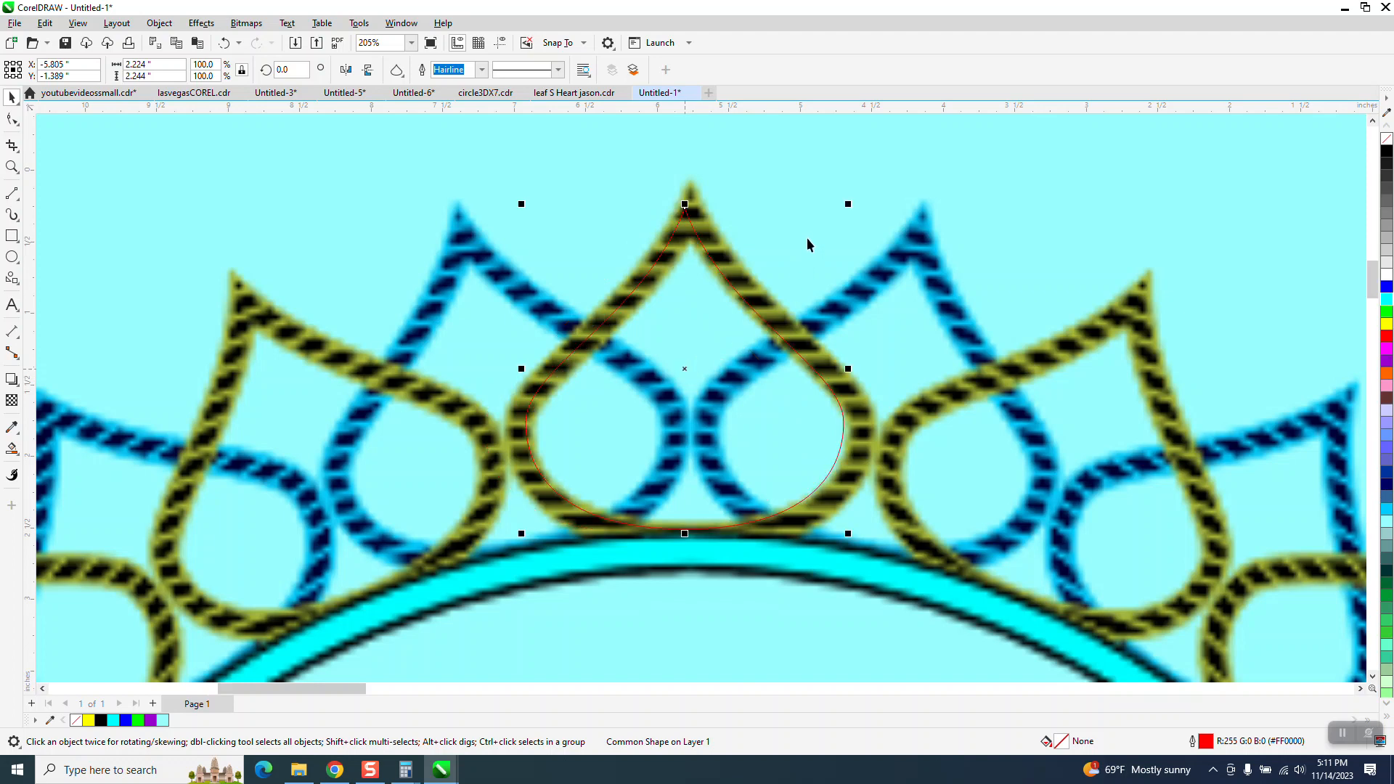
{"action": "left_click_drag", "start_coordinate": [849, 205], "coordinate": [878, 176]}
{"action": "key", "text": "p"}
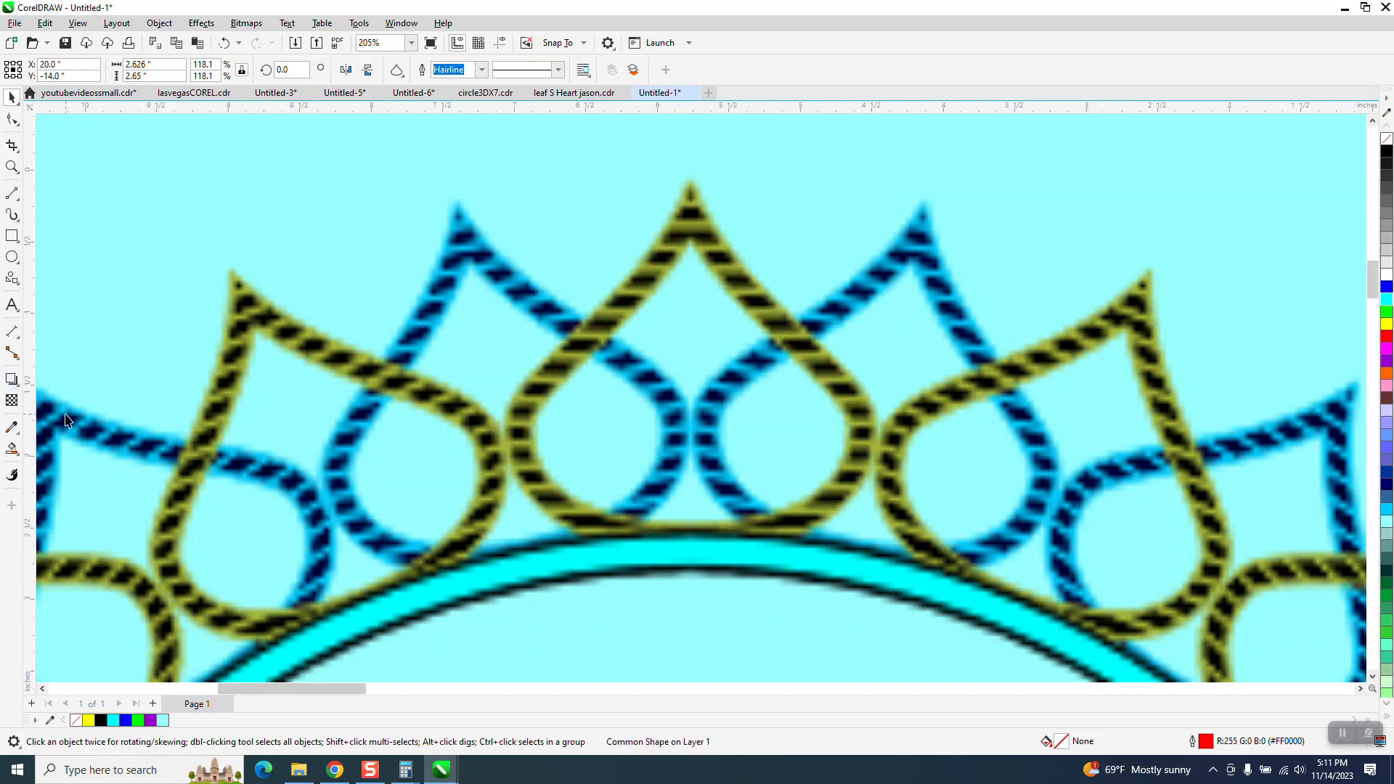
- Align the top of the teardrop with the top of the circle
{"action": "scroll", "coordinate": [109, 352], "scroll_direction": "down", "scroll_amount": 5}
{"action": "scroll", "coordinate": [473, 429], "scroll_direction": "down", "scroll_amount": 5}
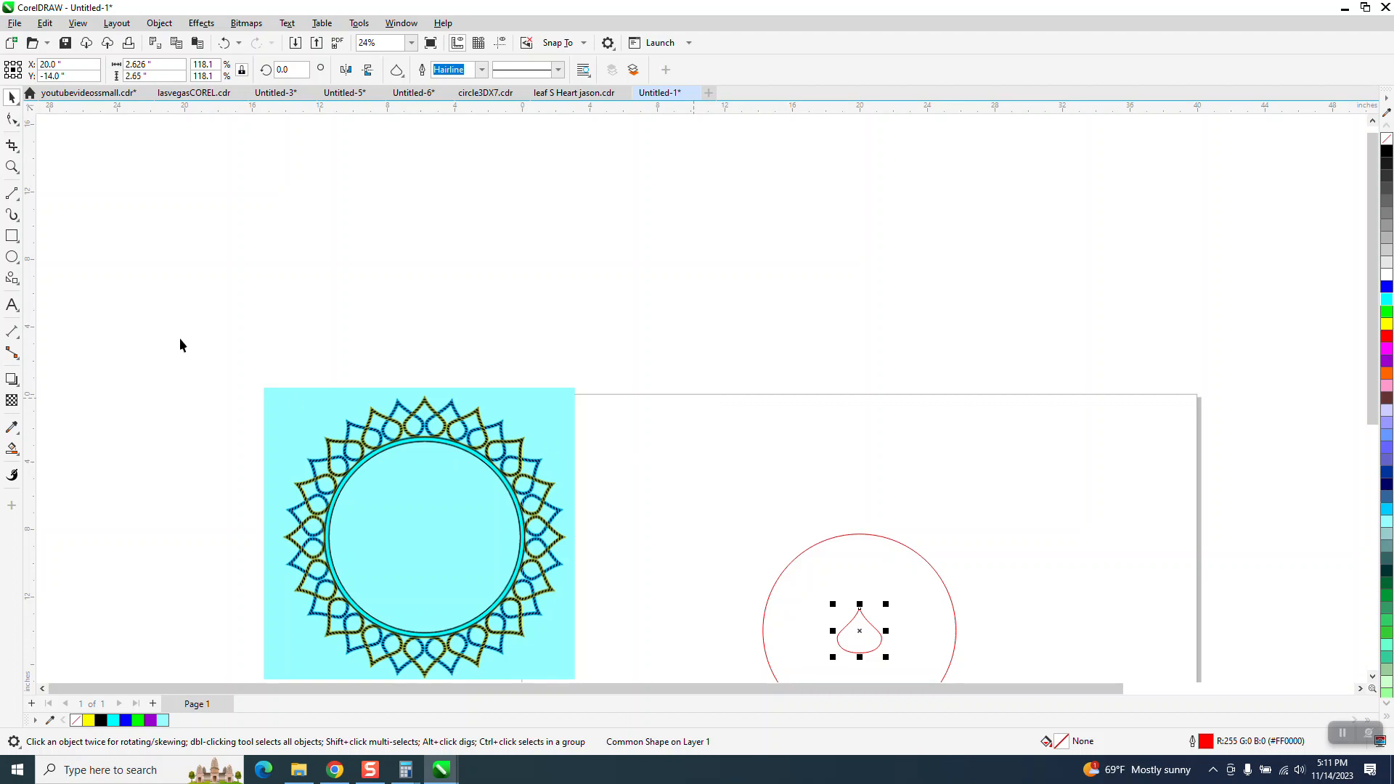
{"action": "left_click", "coordinate": [12, 167]}
{"action": "scroll", "coordinate": [708, 433], "scroll_direction": "down", "scroll_amount": 2}
{"action": "left_click_drag", "start_coordinate": [722, 469], "coordinate": [918, 638]}
{"action": "left_click", "coordinate": [12, 97]}
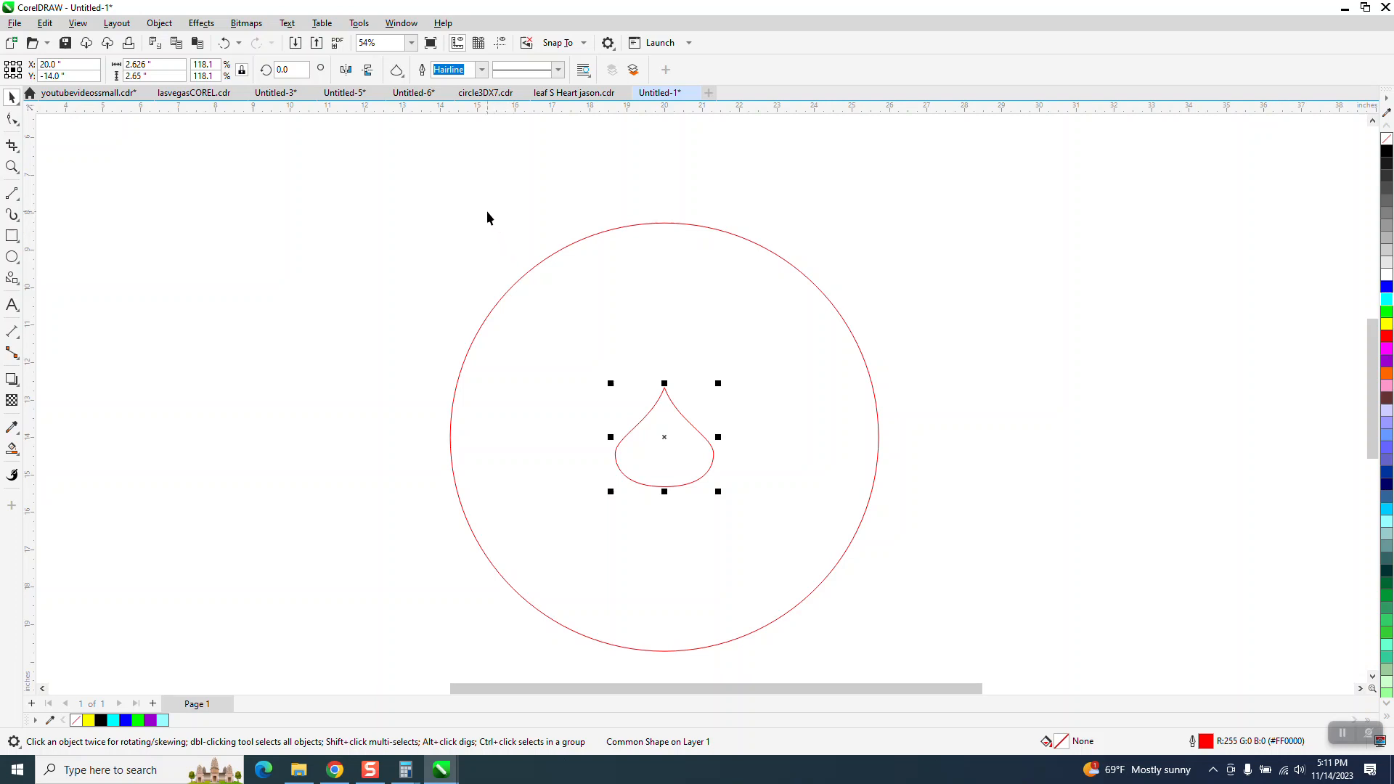
{"action": "left_click_drag", "start_coordinate": [428, 209], "coordinate": [1042, 662]}
{"action": "key", "text": "t"}
{"action": "left_click", "coordinate": [886, 289]}
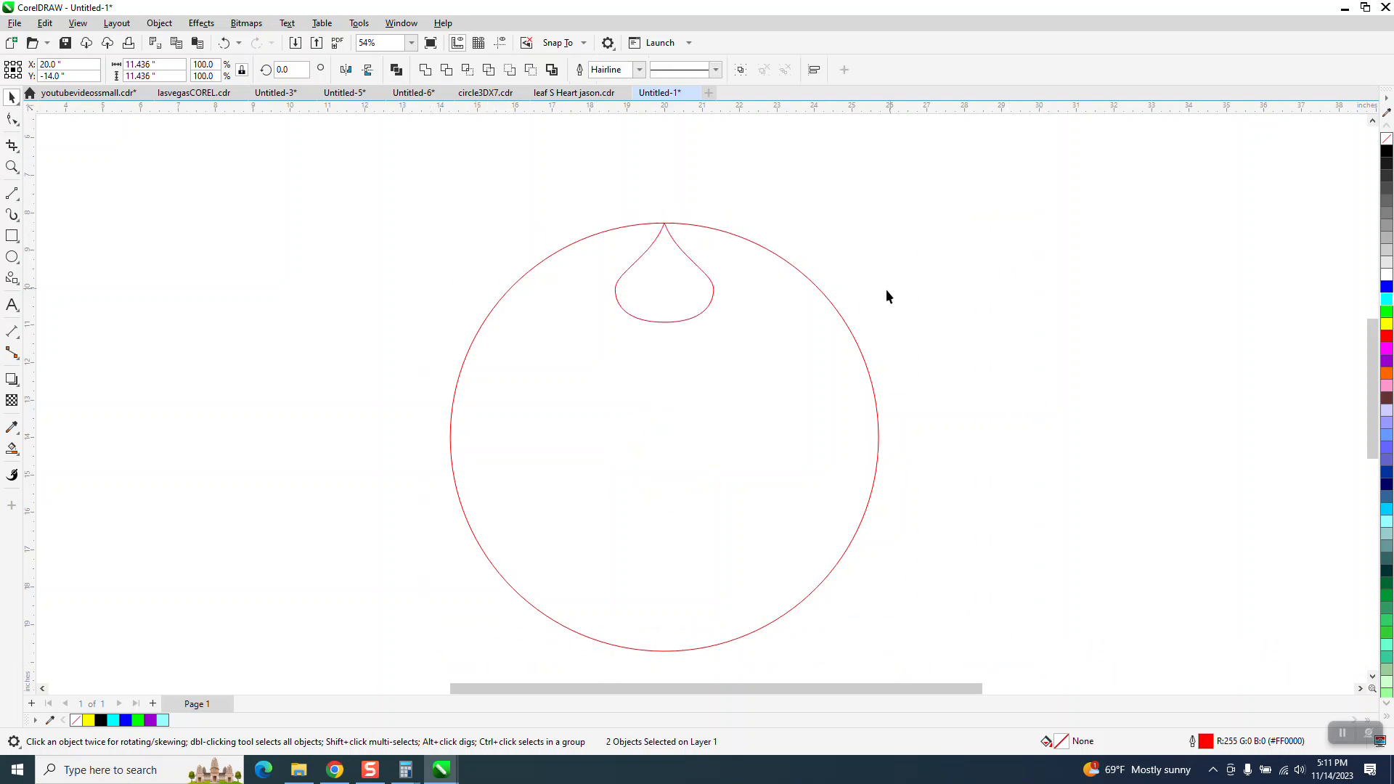
- Set the nudge distance to 2.65 inches and nudge the teardrop up once so it rests on top of the circle
{"action": "left_click", "coordinate": [704, 311]}
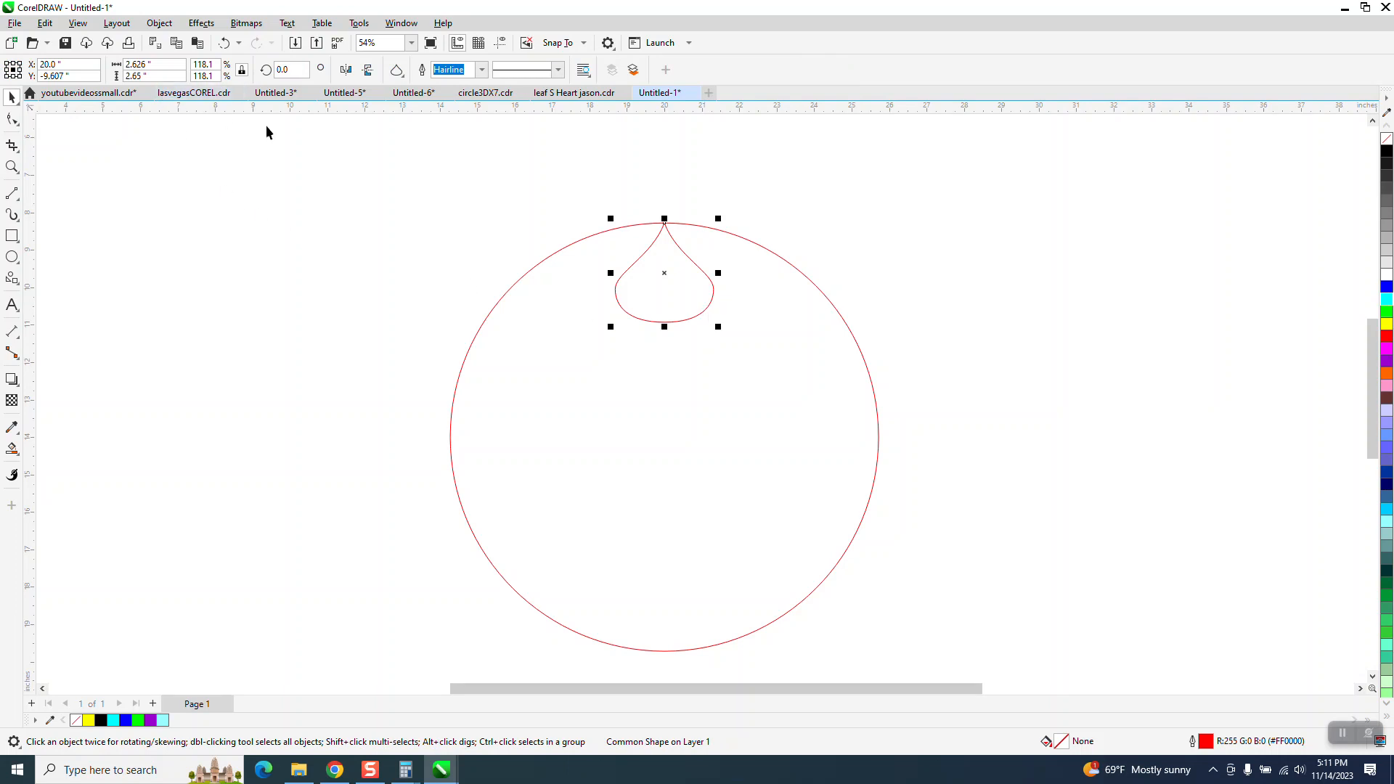
{"action": "left_click", "coordinate": [337, 154]}
{"action": "left_click", "coordinate": [501, 71]}
{"action": "type", "text": "2.65"}
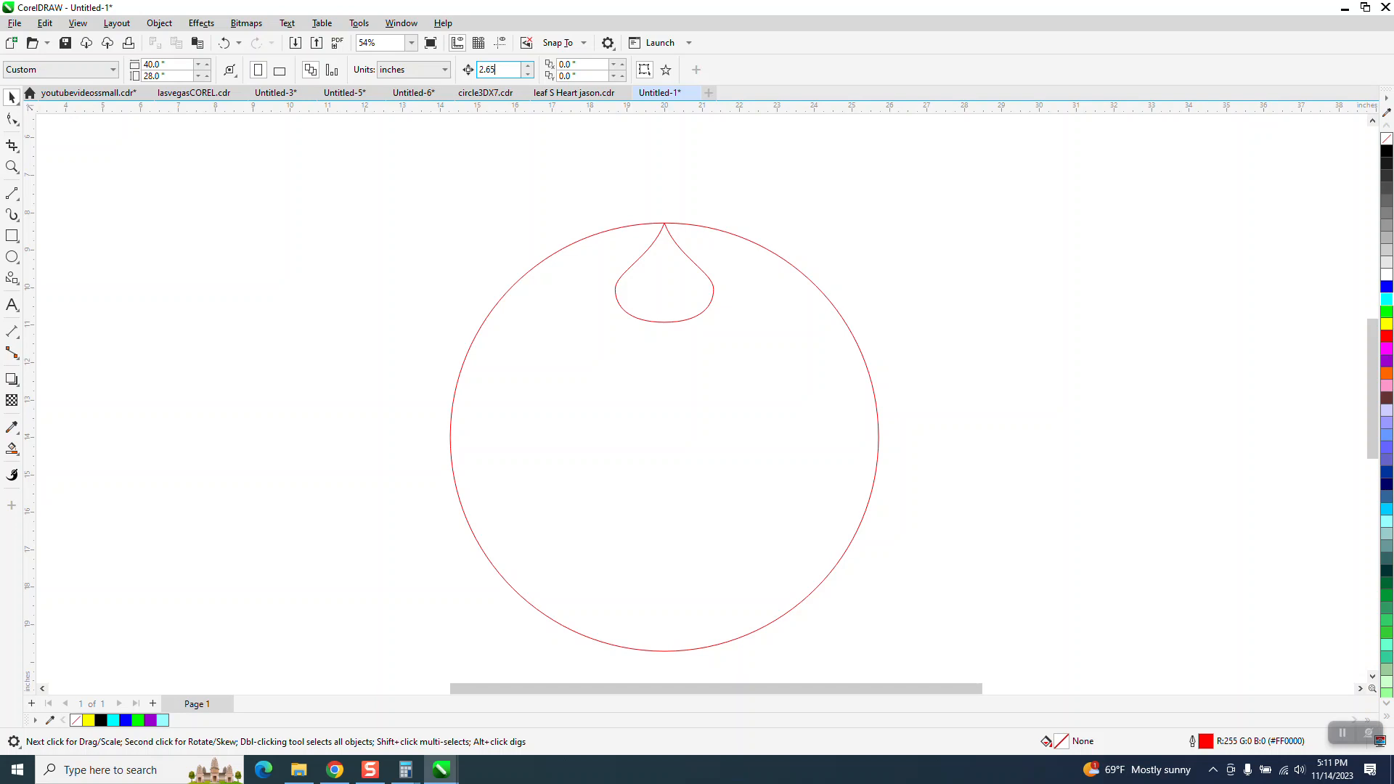
{"action": "left_click", "coordinate": [655, 328]}
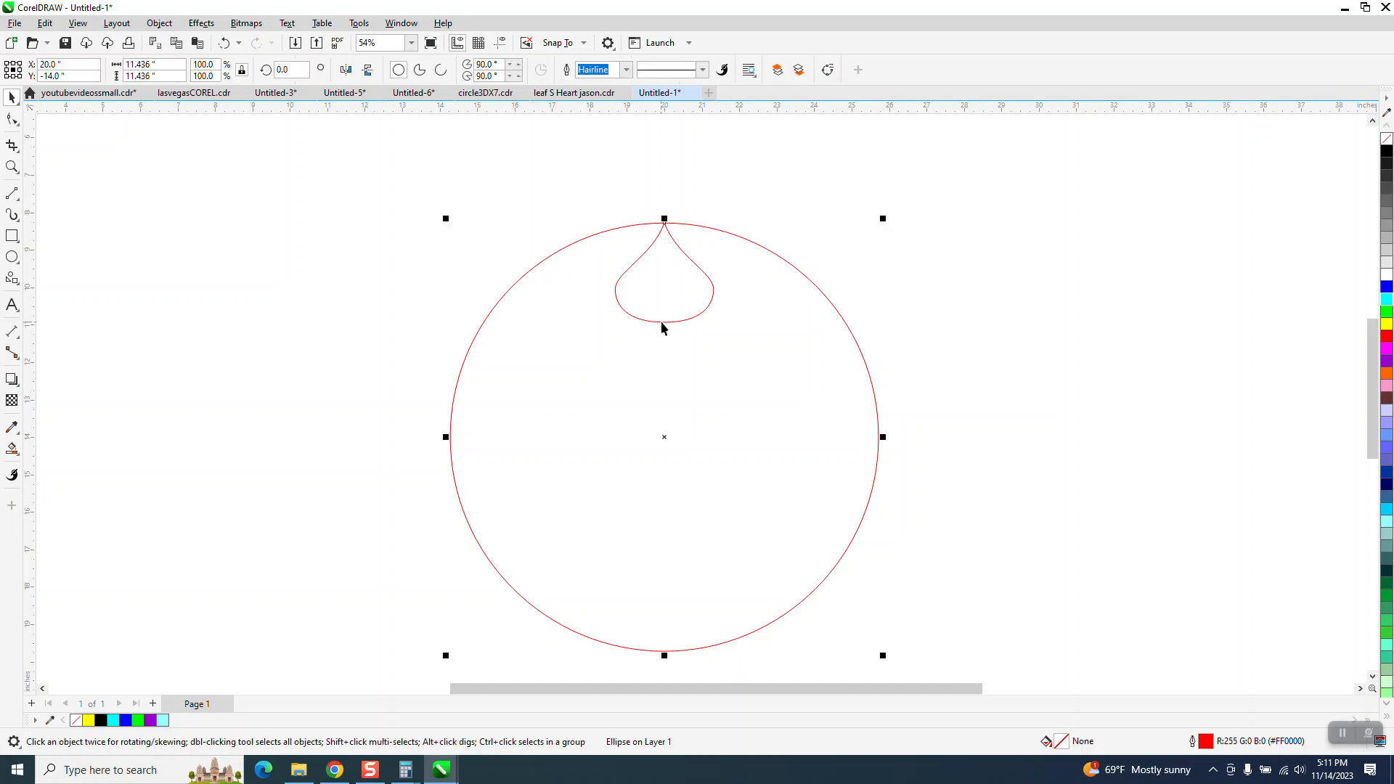
{"action": "left_click", "coordinate": [666, 321]}
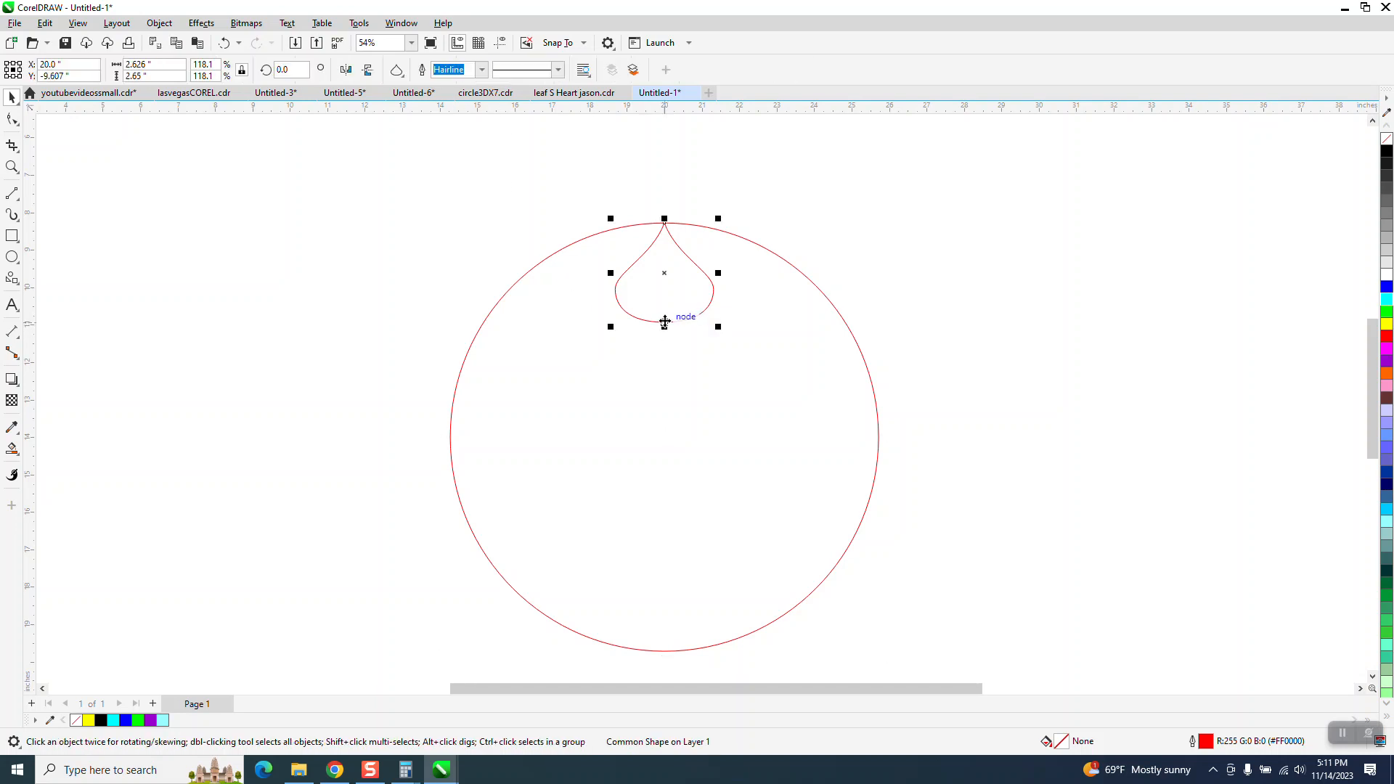
{"action": "key", "text": "Up"}
- Set the nudge distance to 12 inches with nothing selected
{"action": "scroll", "coordinate": [567, 373], "scroll_direction": "down", "scroll_amount": 2}
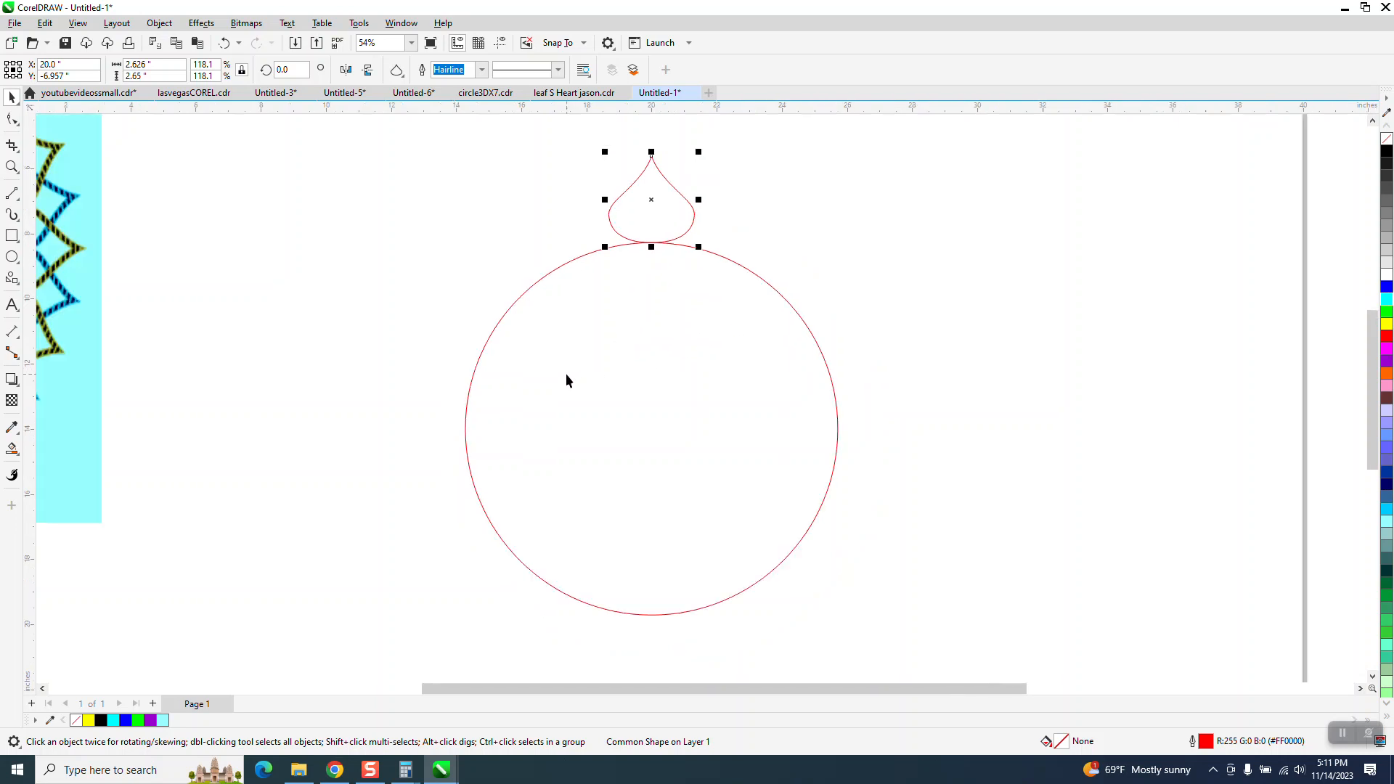
{"action": "left_click", "coordinate": [518, 191]}
{"action": "left_click", "coordinate": [488, 70]}
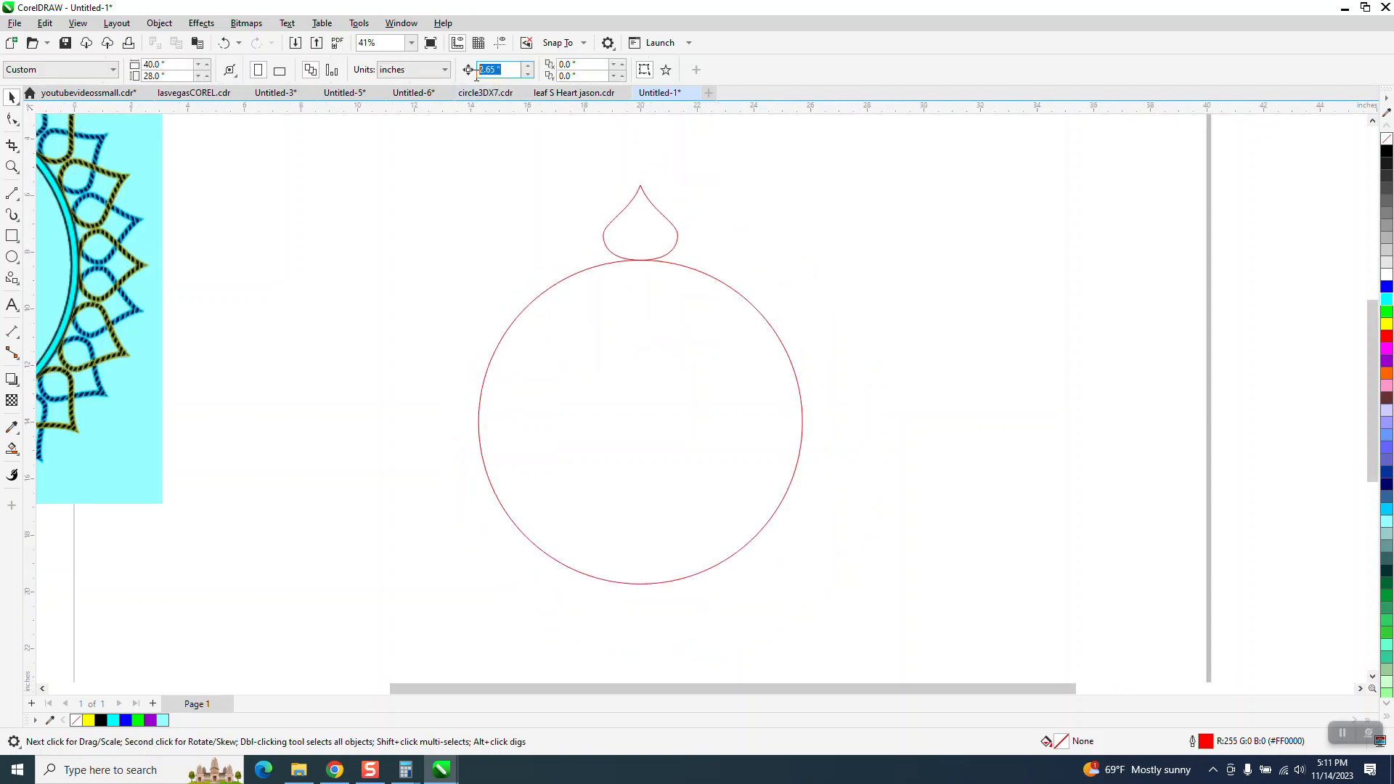
{"action": "type", "text": "12"}
{"action": "key", "text": "Return"}
- Apply a one-step inside contour with a 0.3 inch offset to the teardrop
{"action": "left_click", "coordinate": [156, 24]}
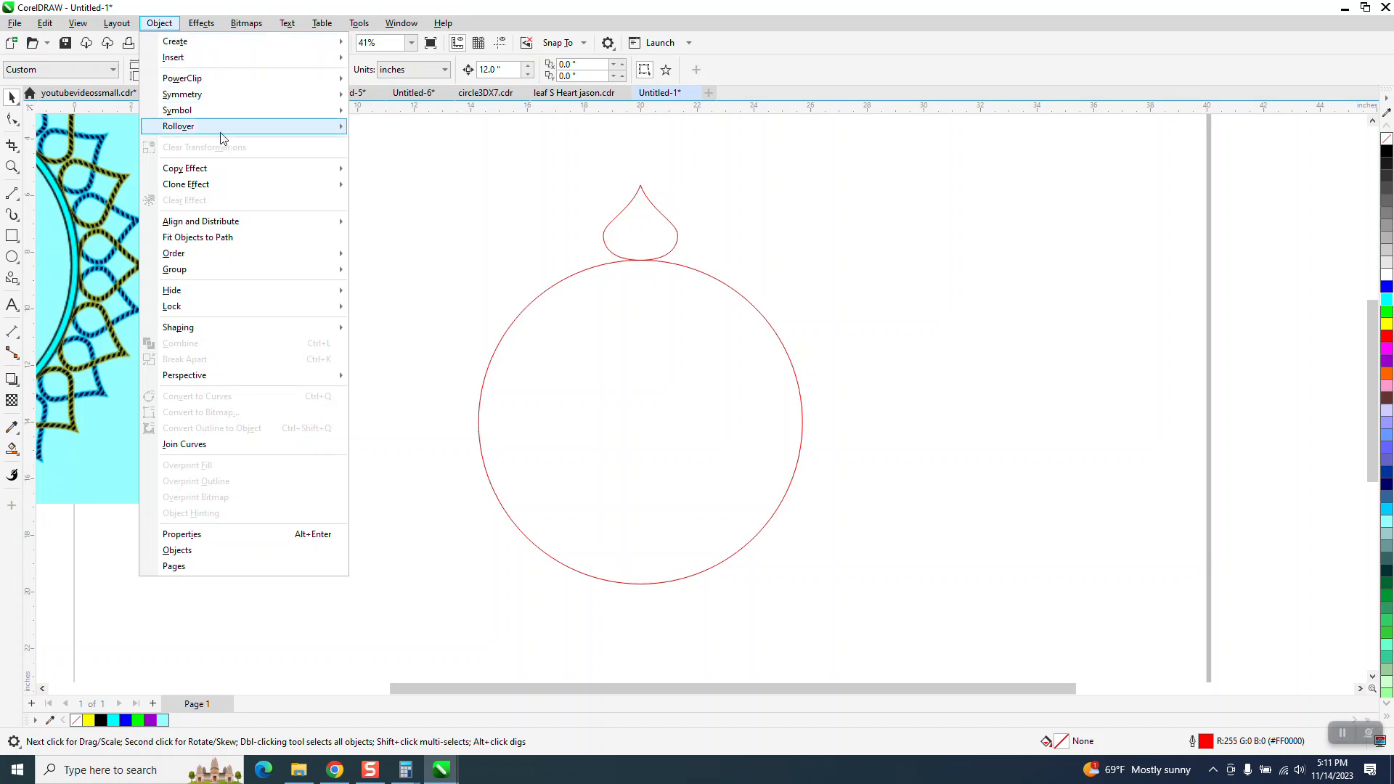
{"action": "mouse_move", "coordinate": [196, 264]}
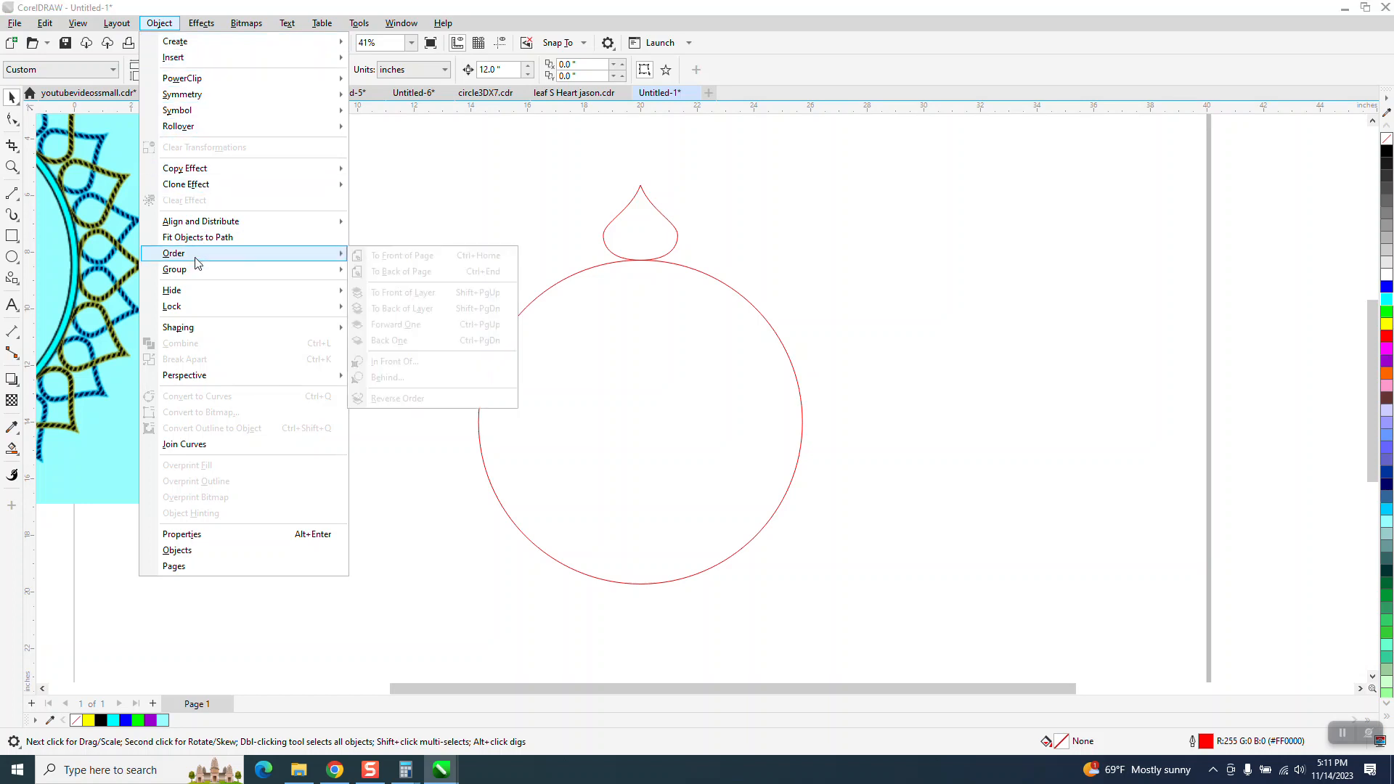
{"action": "mouse_move", "coordinate": [210, 26]}
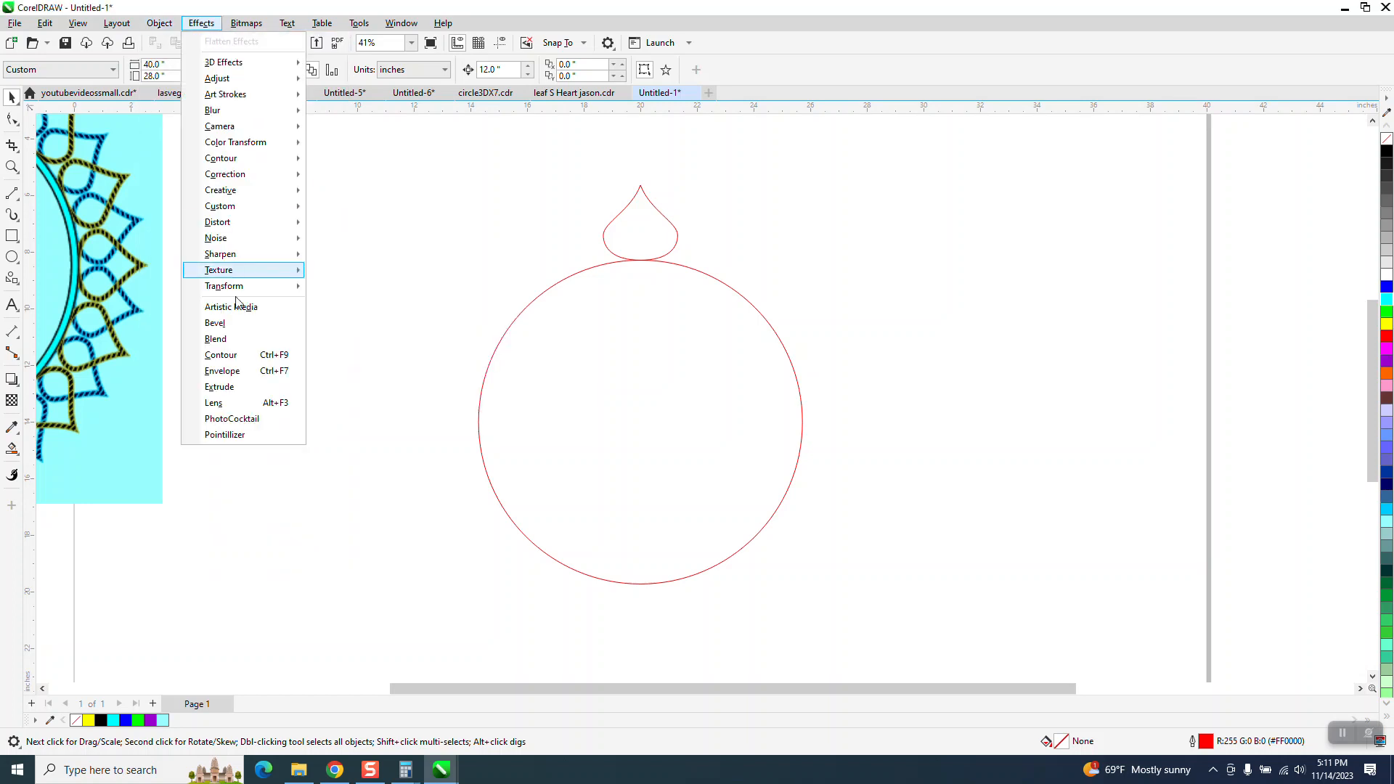
{"action": "left_click", "coordinate": [244, 356]}
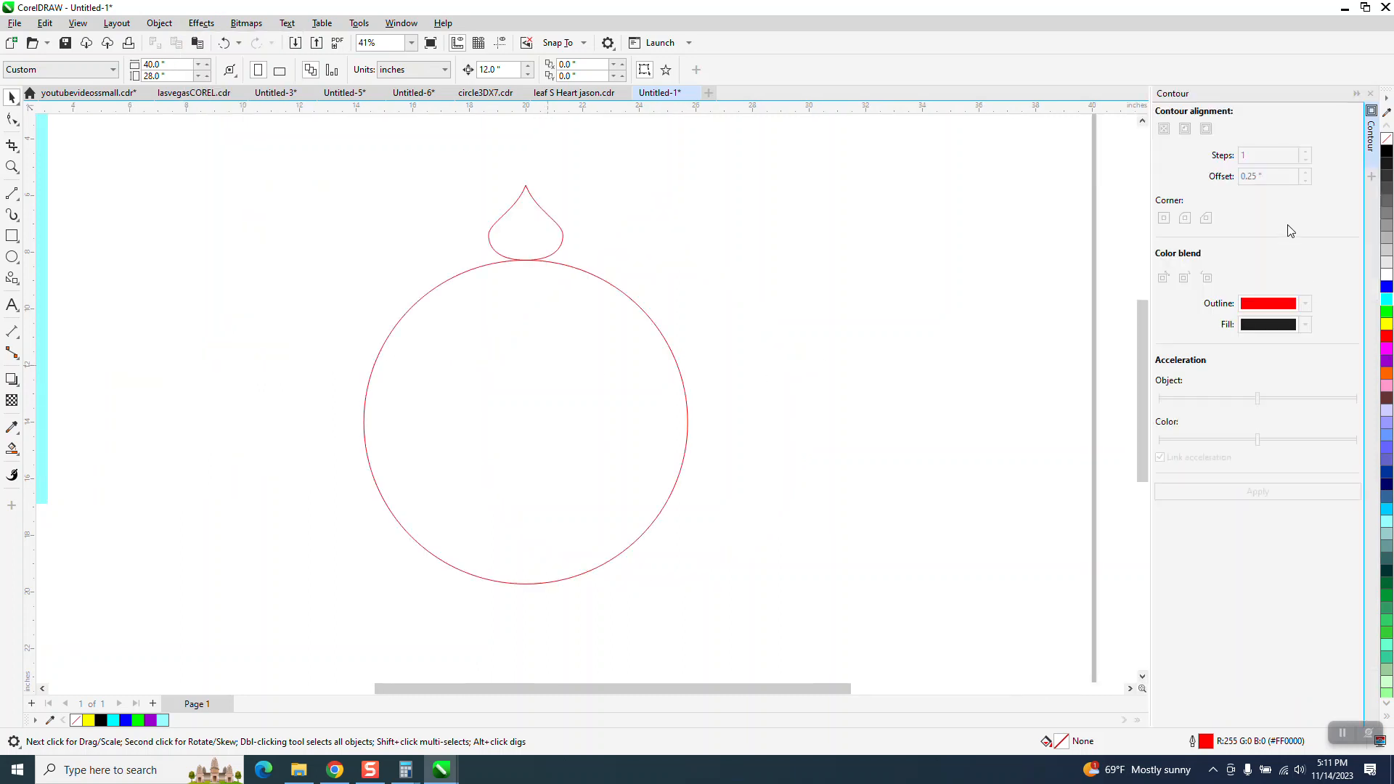
{"action": "left_click", "coordinate": [524, 233]}
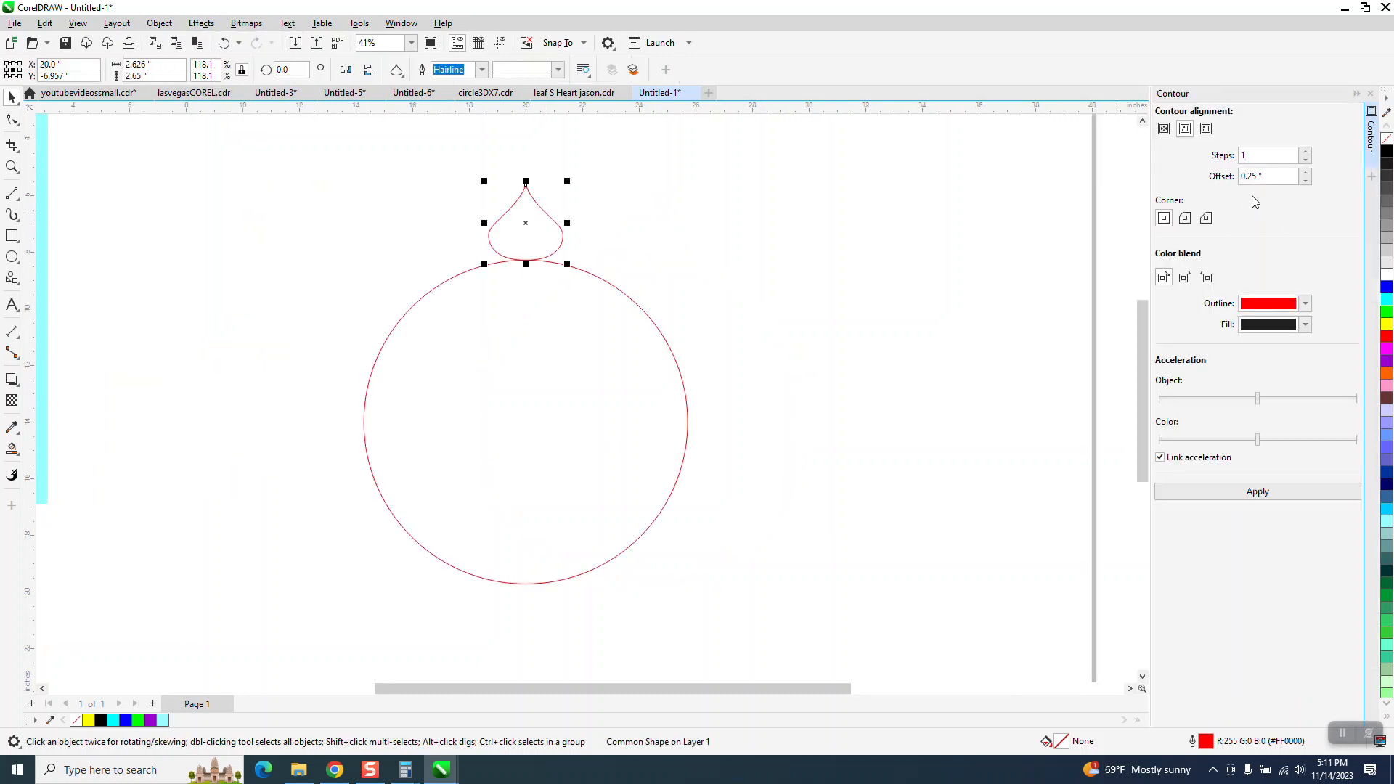
{"action": "left_click", "coordinate": [1242, 176]}
{"action": "type", "text": ".3"}
{"action": "left_click", "coordinate": [1253, 492]}
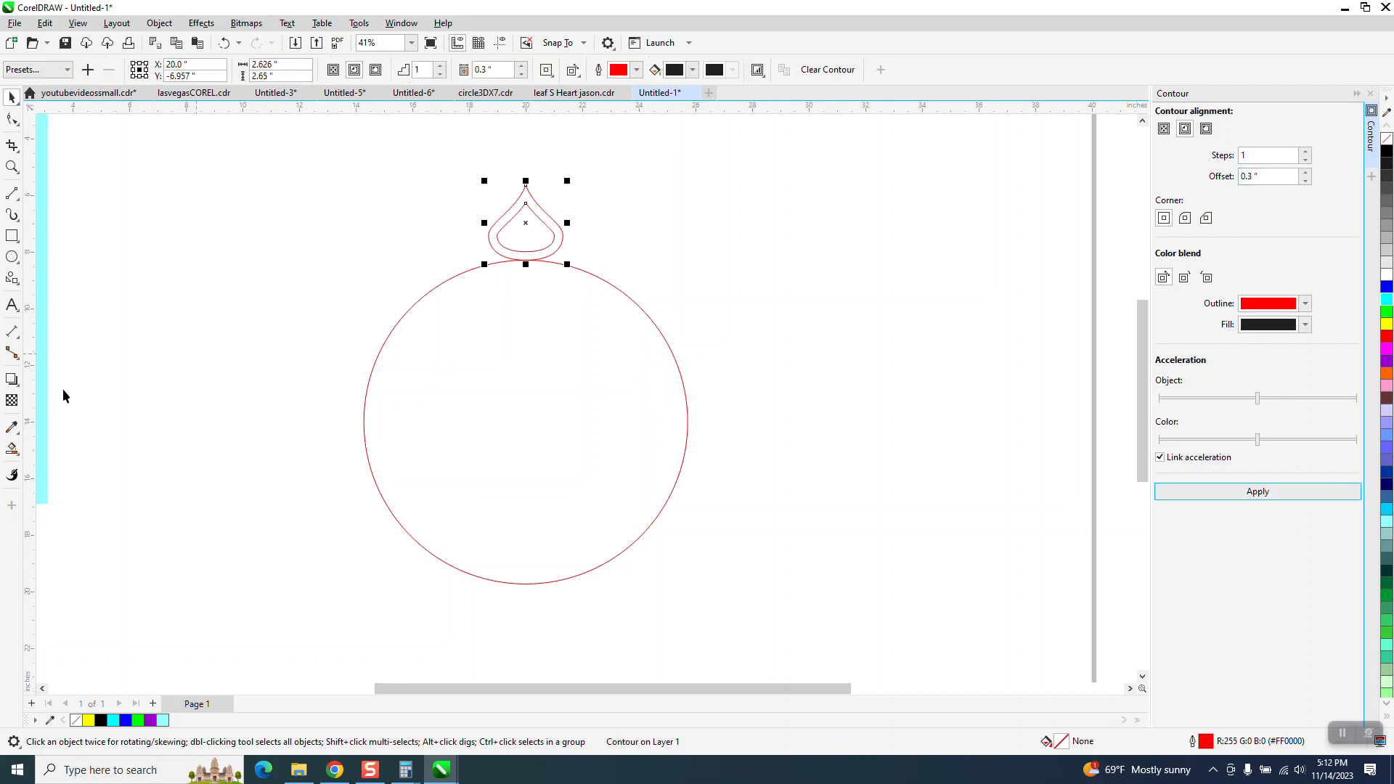
- Smart-fill the band between the two teardrop outlines with cyan and nudge the filled copy 12 inches to the right
{"action": "left_click", "coordinate": [12, 450]}
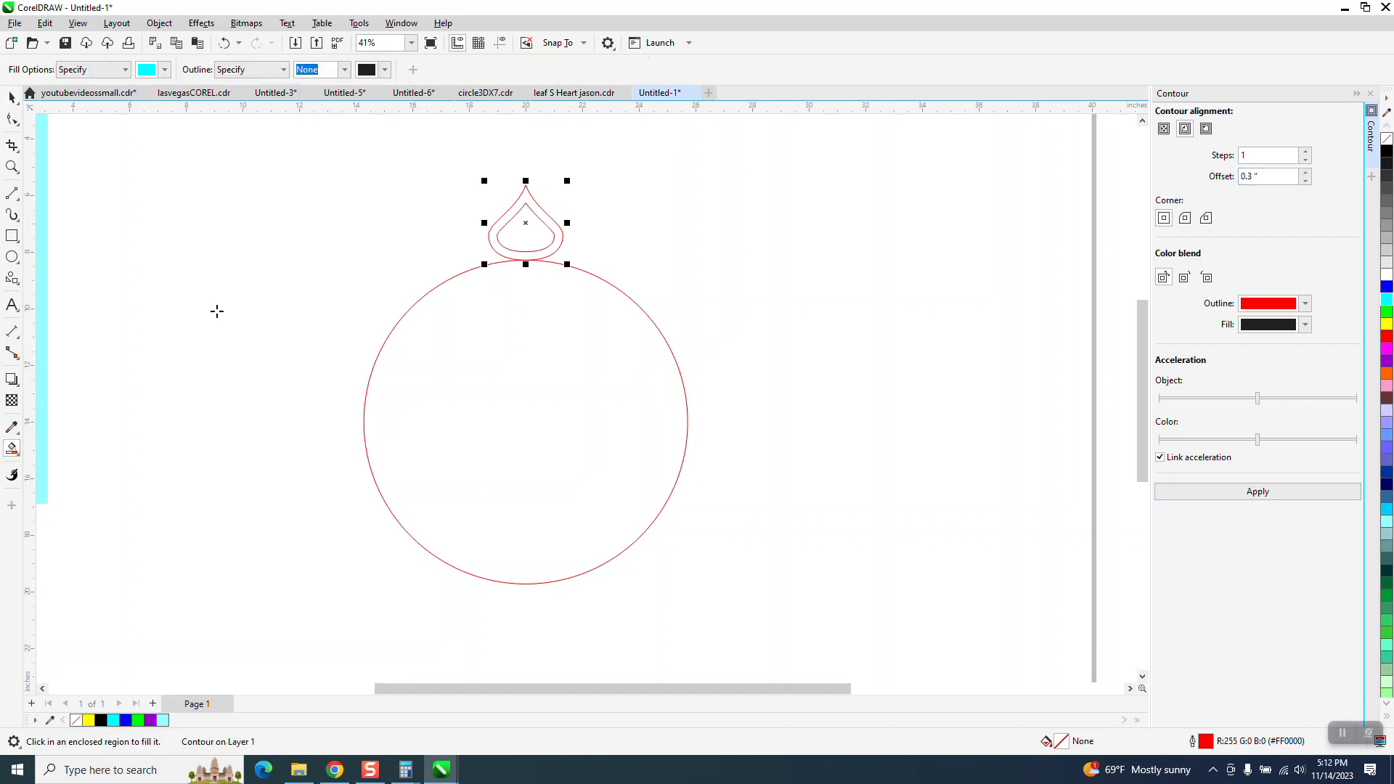
{"action": "left_click", "coordinate": [551, 224]}
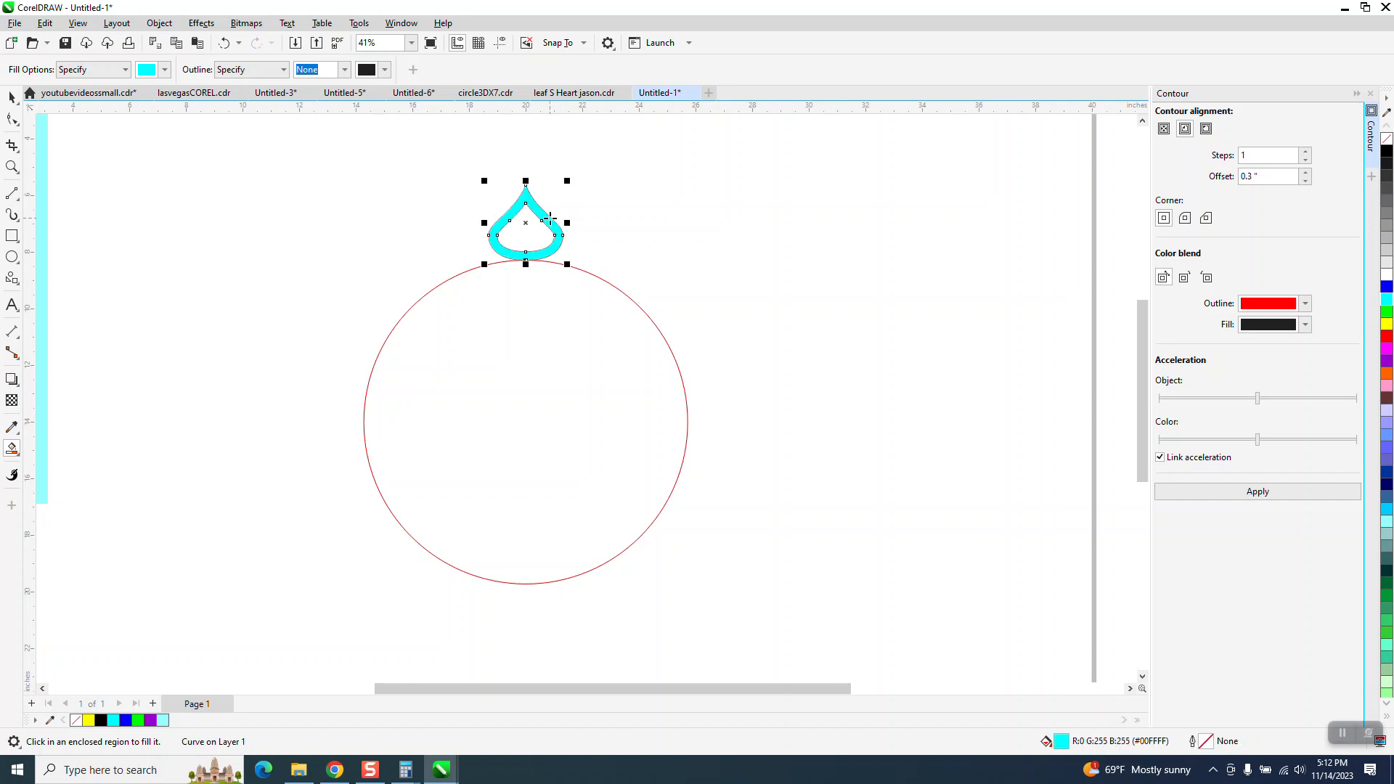
{"action": "key", "text": "Right"}
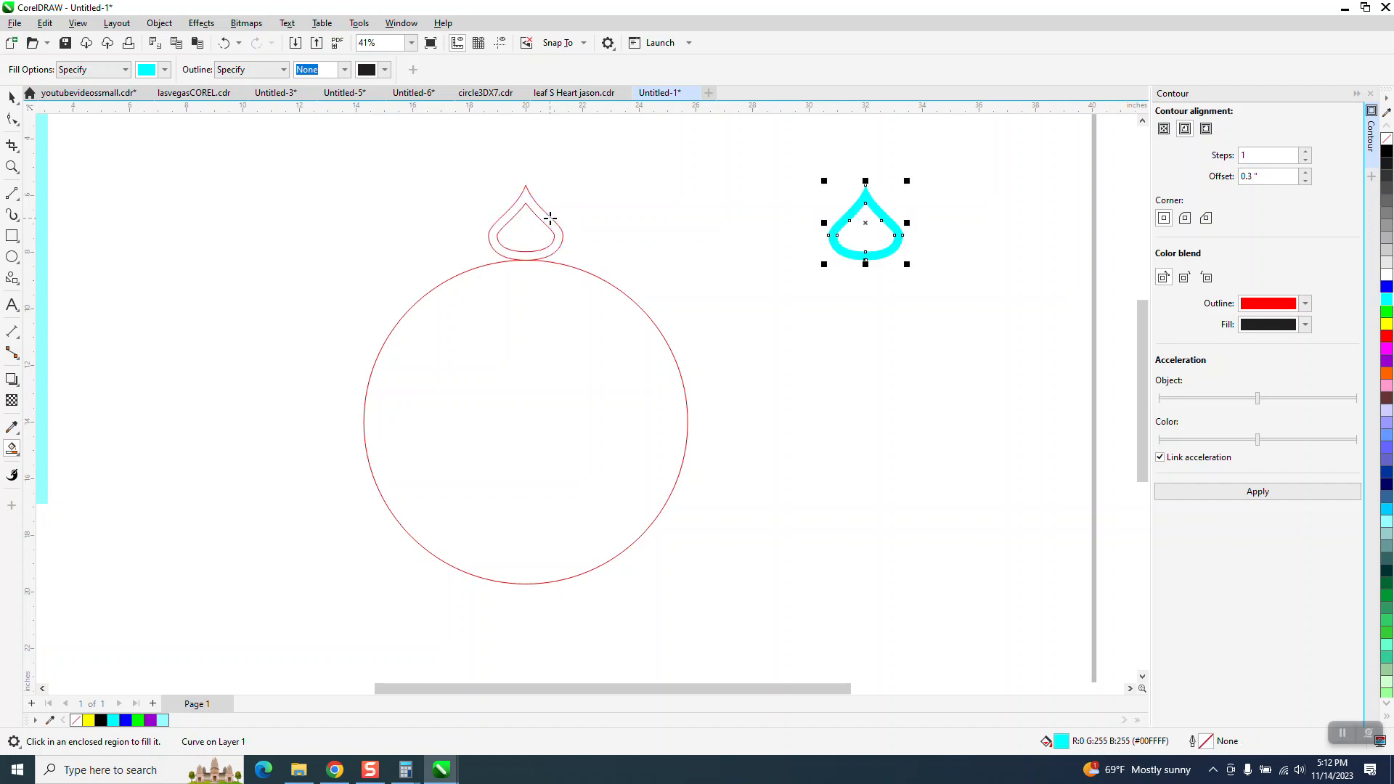
- Draw a horizontal line about 6.9 inches long above the outlined teardrop, undoing the stray short segment
{"action": "left_click", "coordinate": [11, 193]}
{"action": "left_click_drag", "start_coordinate": [462, 173], "coordinate": [662, 172]}
{"action": "left_click_drag", "start_coordinate": [528, 175], "coordinate": [564, 175]}
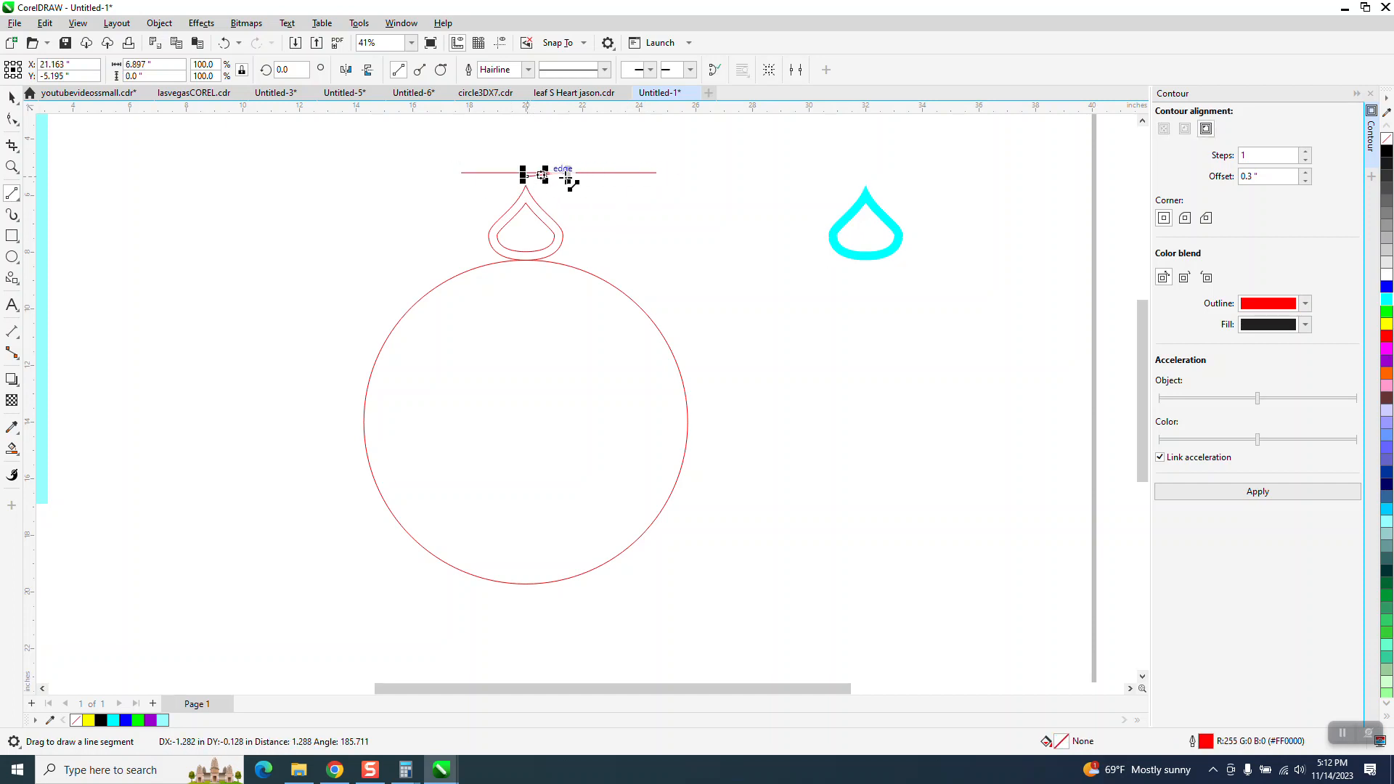
{"action": "left_click", "coordinate": [223, 43]}
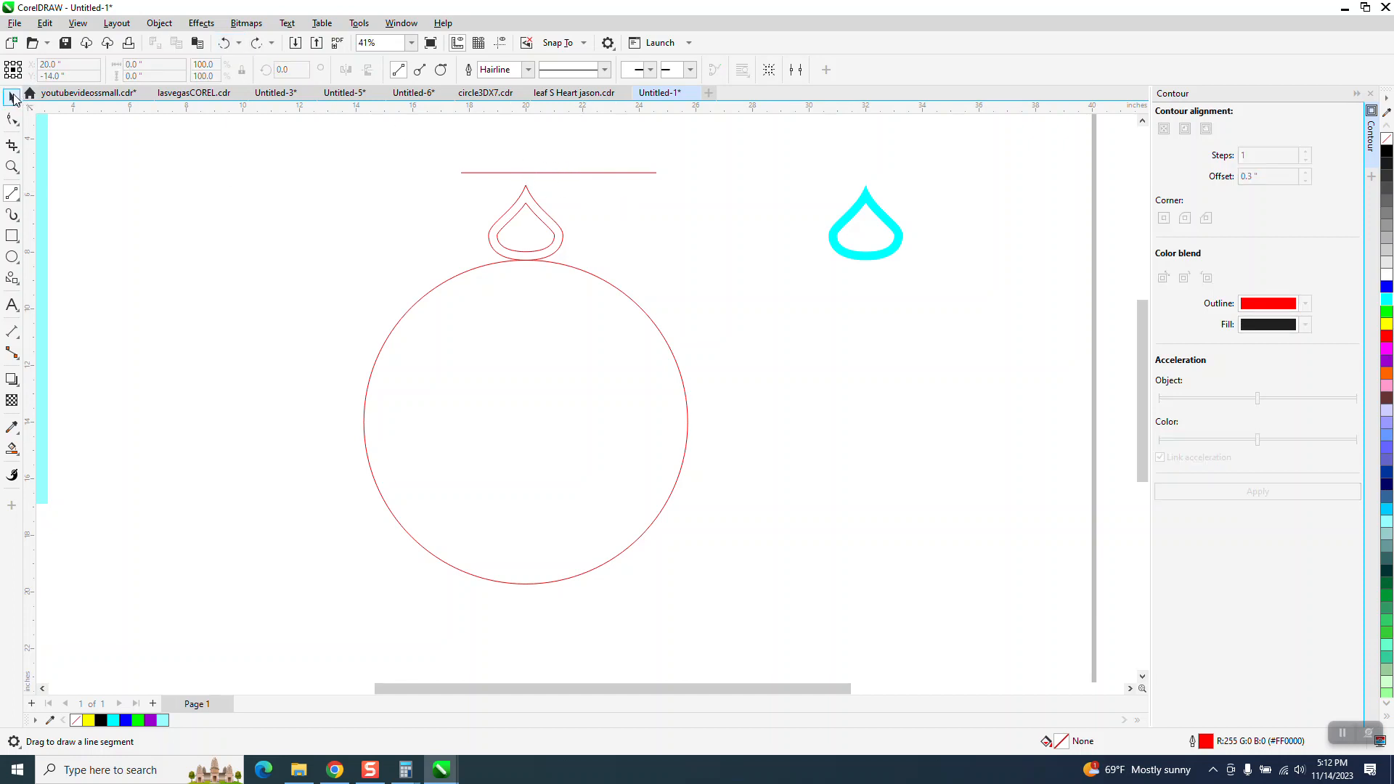
- Move the horizontal line so it is roughly centred just above the outlined teardrop's tip
{"action": "left_click", "coordinate": [13, 97]}
{"action": "left_click", "coordinate": [564, 173]}
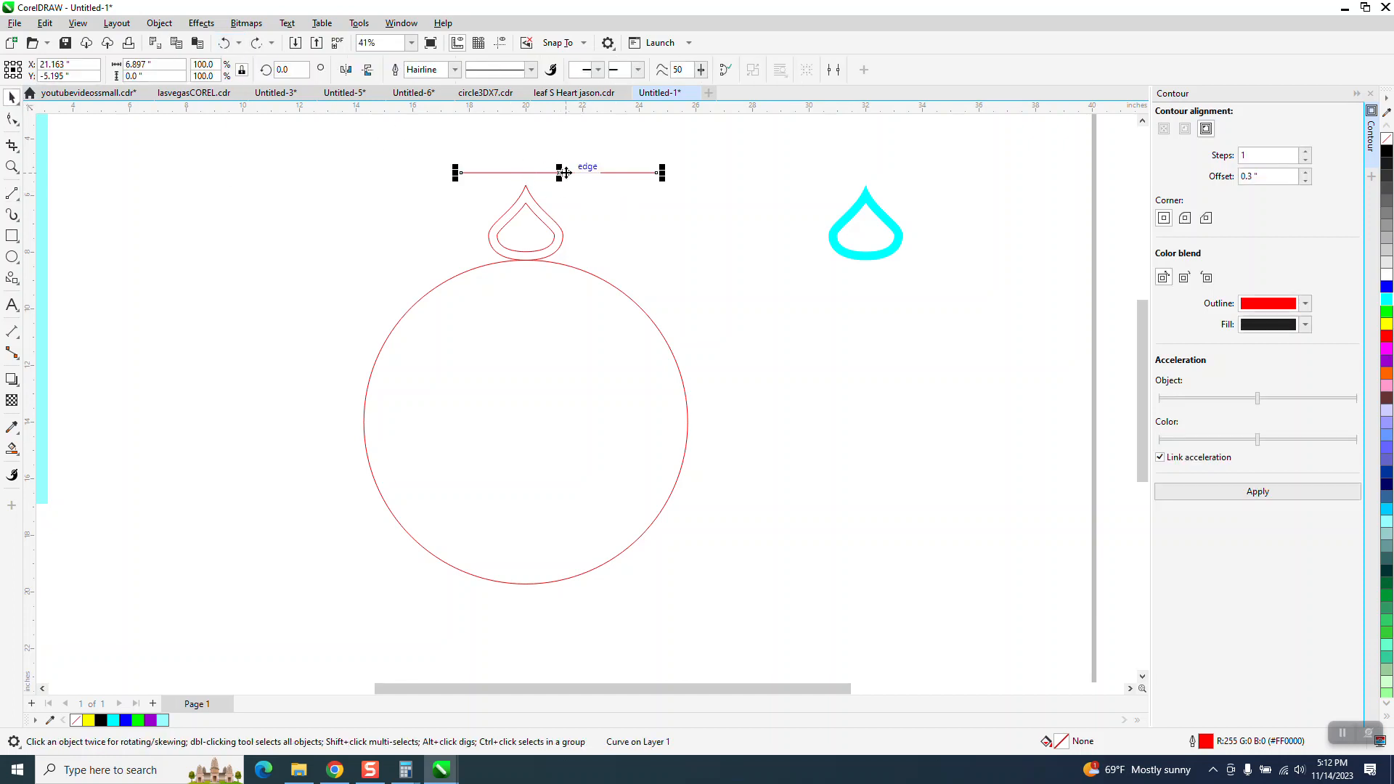
{"action": "left_click_drag", "start_coordinate": [560, 173], "coordinate": [525, 178]}
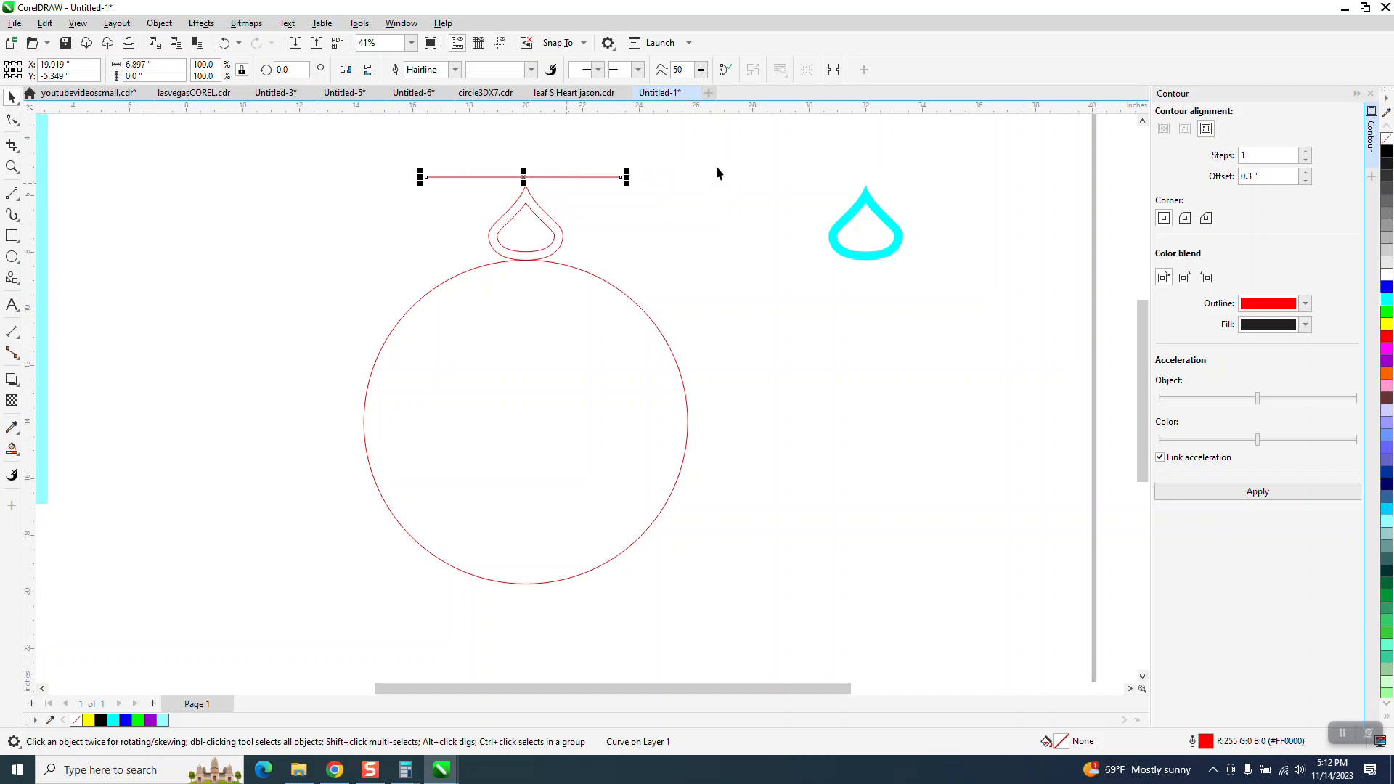
{"action": "left_click", "coordinate": [12, 167]}
{"action": "left_click", "coordinate": [857, 375]}
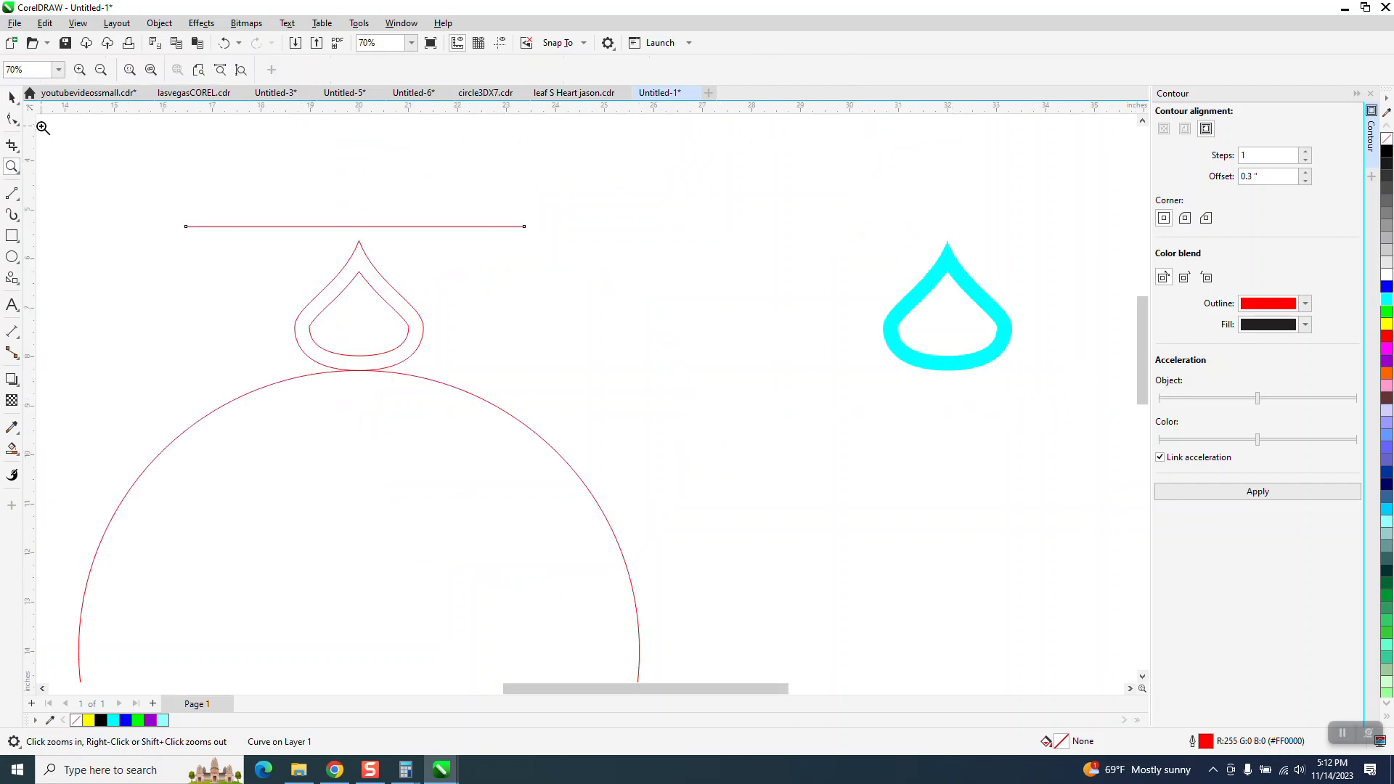
- Copy the horizontal line downward at an even spacing of about 0.28 inches until twelve lines cover the teardrop
{"action": "left_click", "coordinate": [11, 96]}
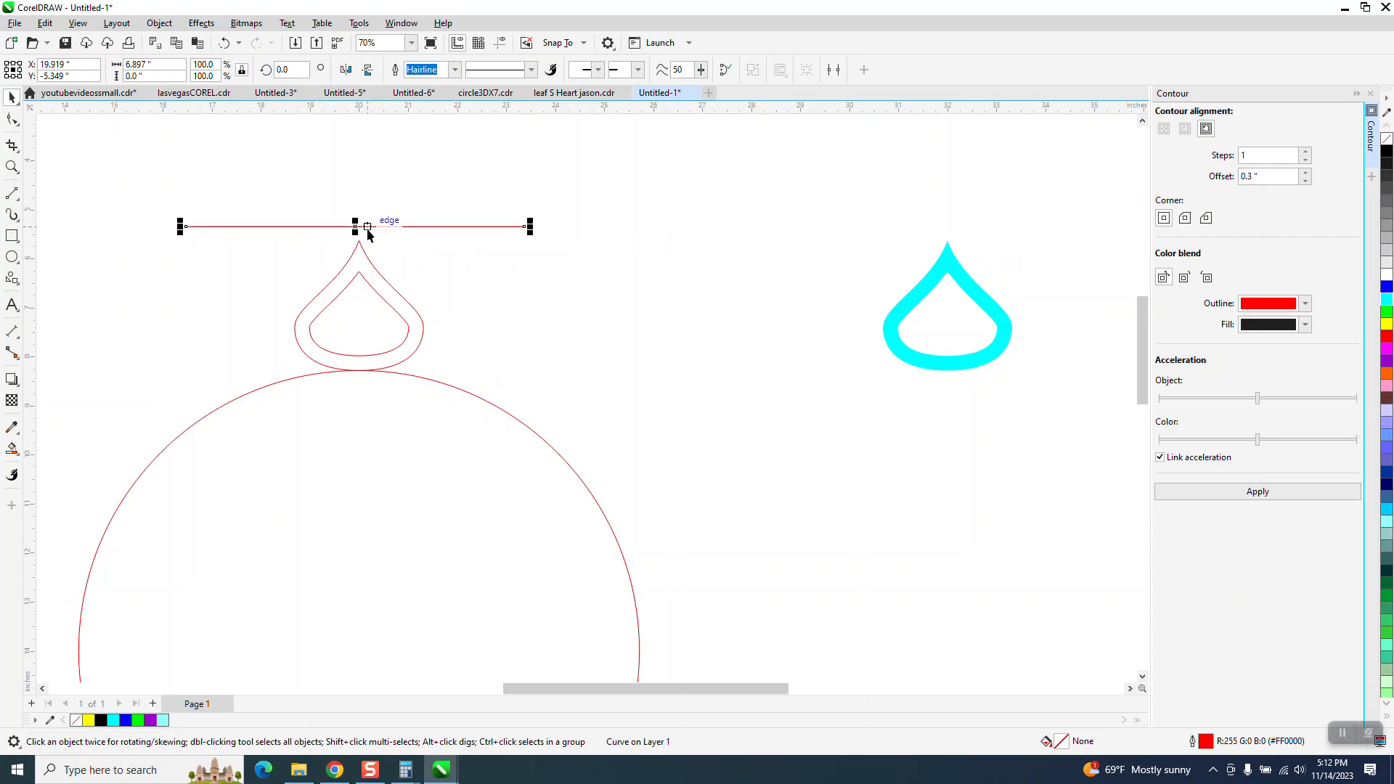
{"action": "left_click_drag", "start_coordinate": [358, 227], "coordinate": [358, 241]}
{"action": "key", "text": "ctrl+r"}
{"action": "key", "text": "ctrl+r"}
{"action": "key", "text": "ctrl+r"}
{"action": "key", "text": "ctrl+r"}
{"action": "key", "text": "ctrl+r"}
{"action": "key", "text": "ctrl+r"}
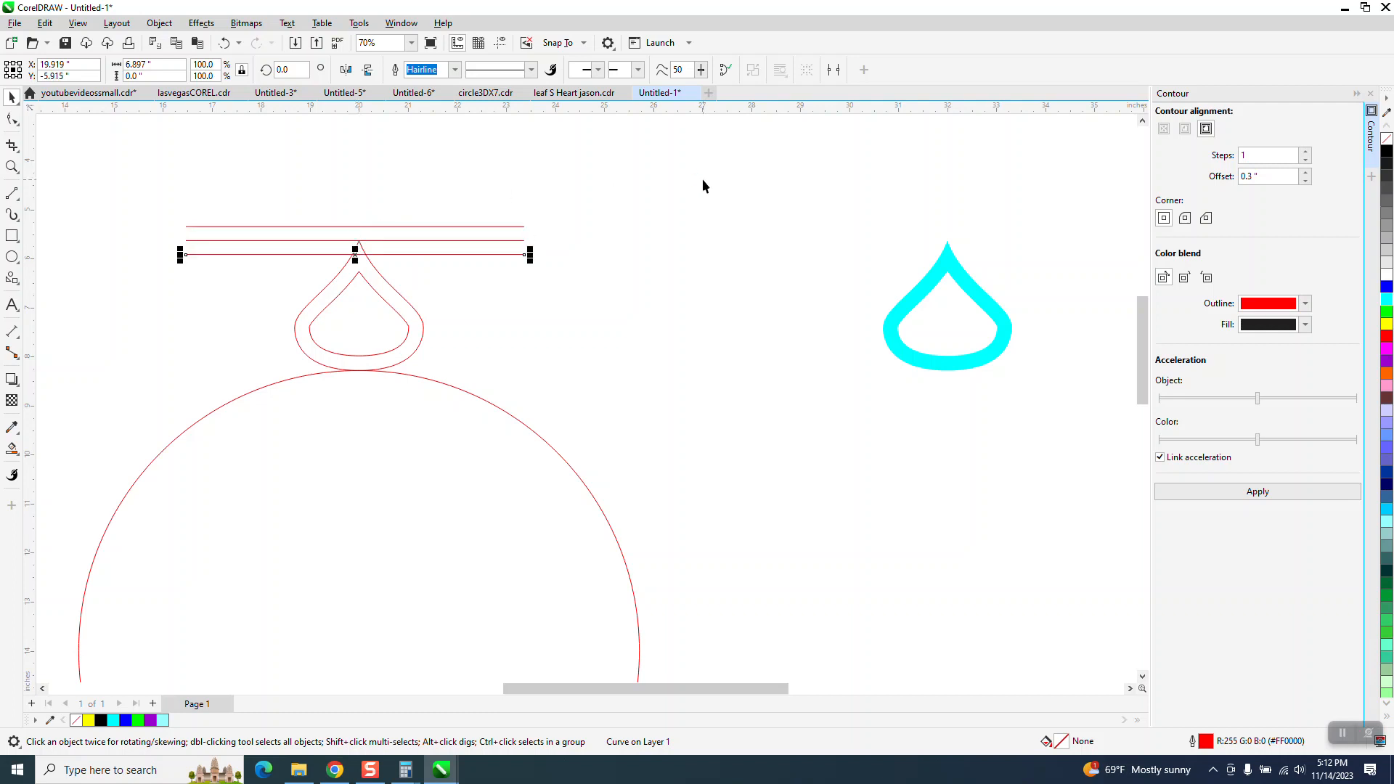
{"action": "key", "text": "ctrl+r"}
{"action": "key", "text": "ctrl+r"}
{"action": "key", "text": "ctrl+r"}
{"action": "key", "text": "ctrl+r"}
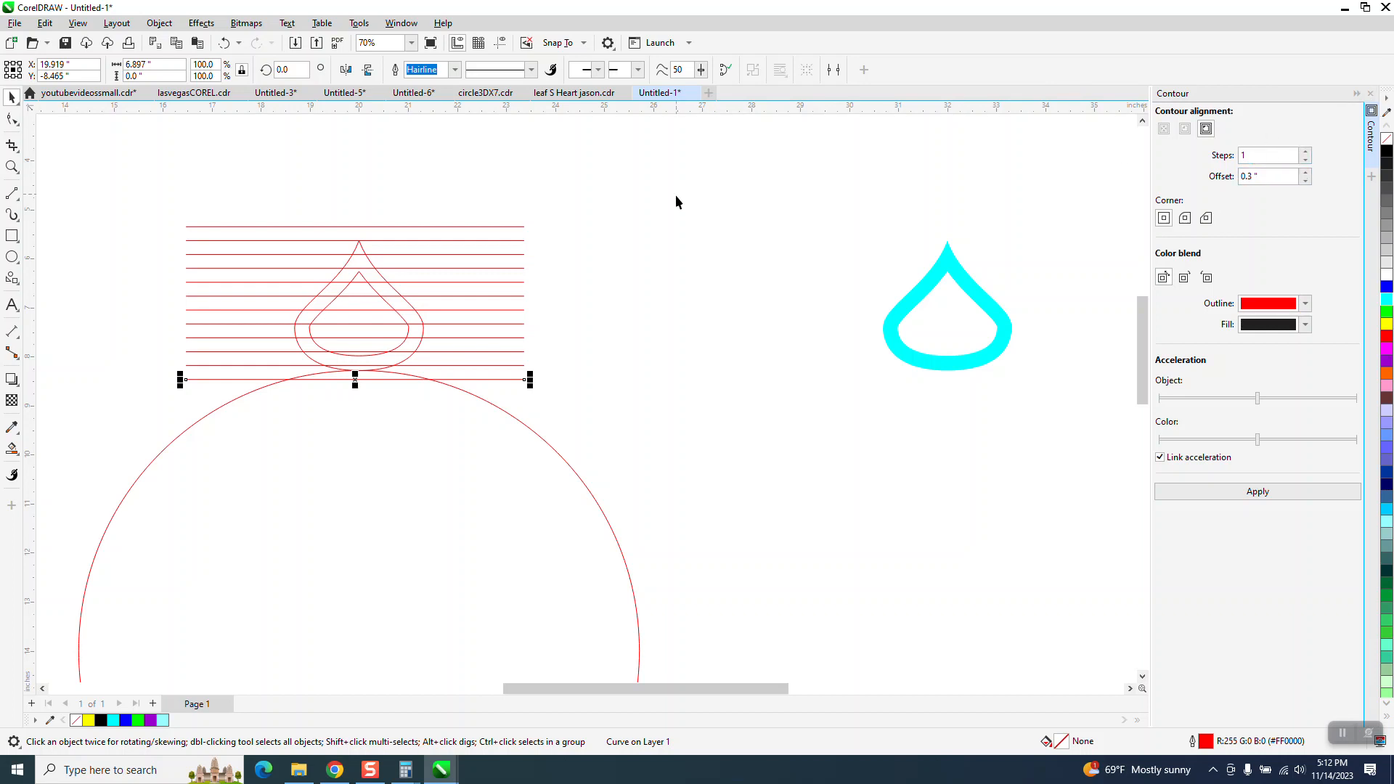
- Select the twelve horizontal lines and group them
{"action": "left_click", "coordinate": [652, 217]}
{"action": "left_click_drag", "start_coordinate": [506, 260], "coordinate": [530, 385]}
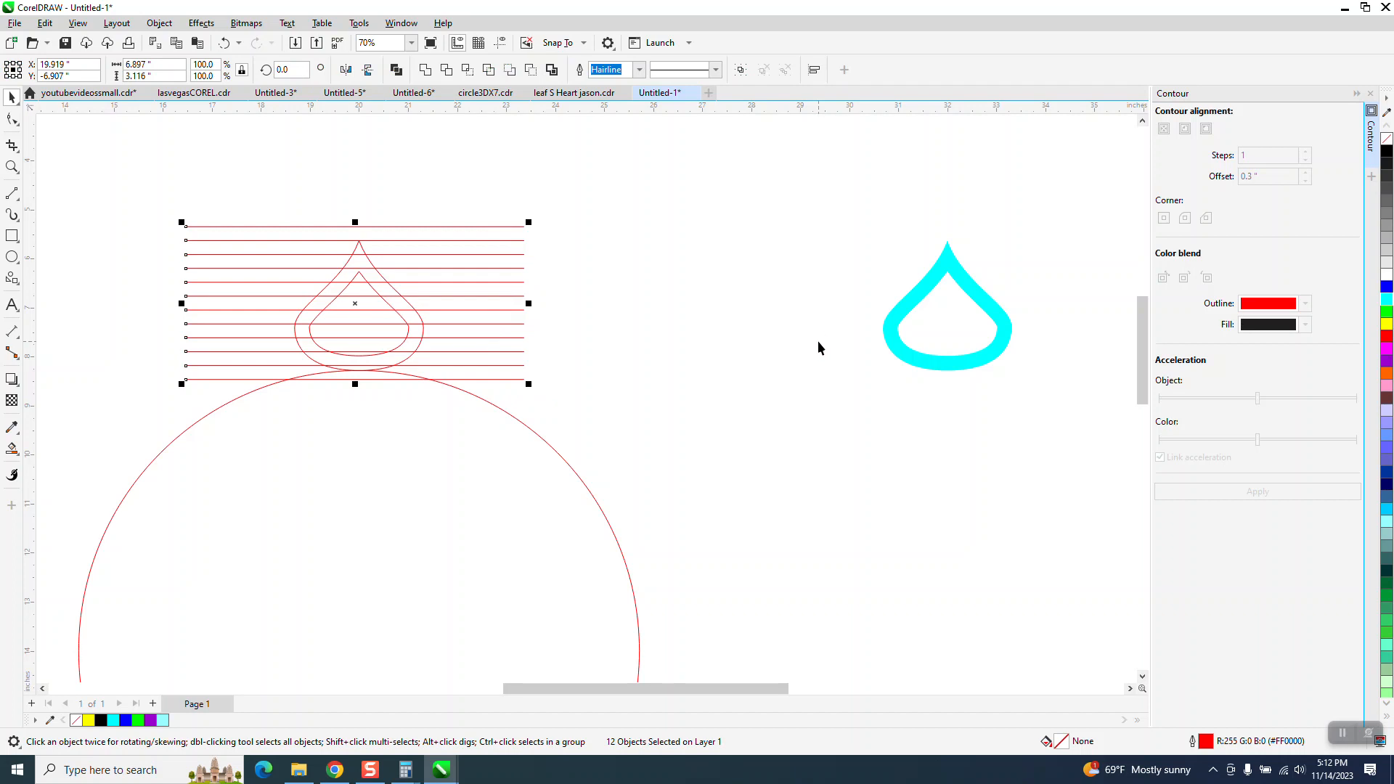
{"action": "key", "text": "ctrl+g"}
- Remove the cyan fill from the teardrop copy and give it a black outline
{"action": "scroll", "coordinate": [884, 440], "scroll_direction": "down", "scroll_amount": 2}
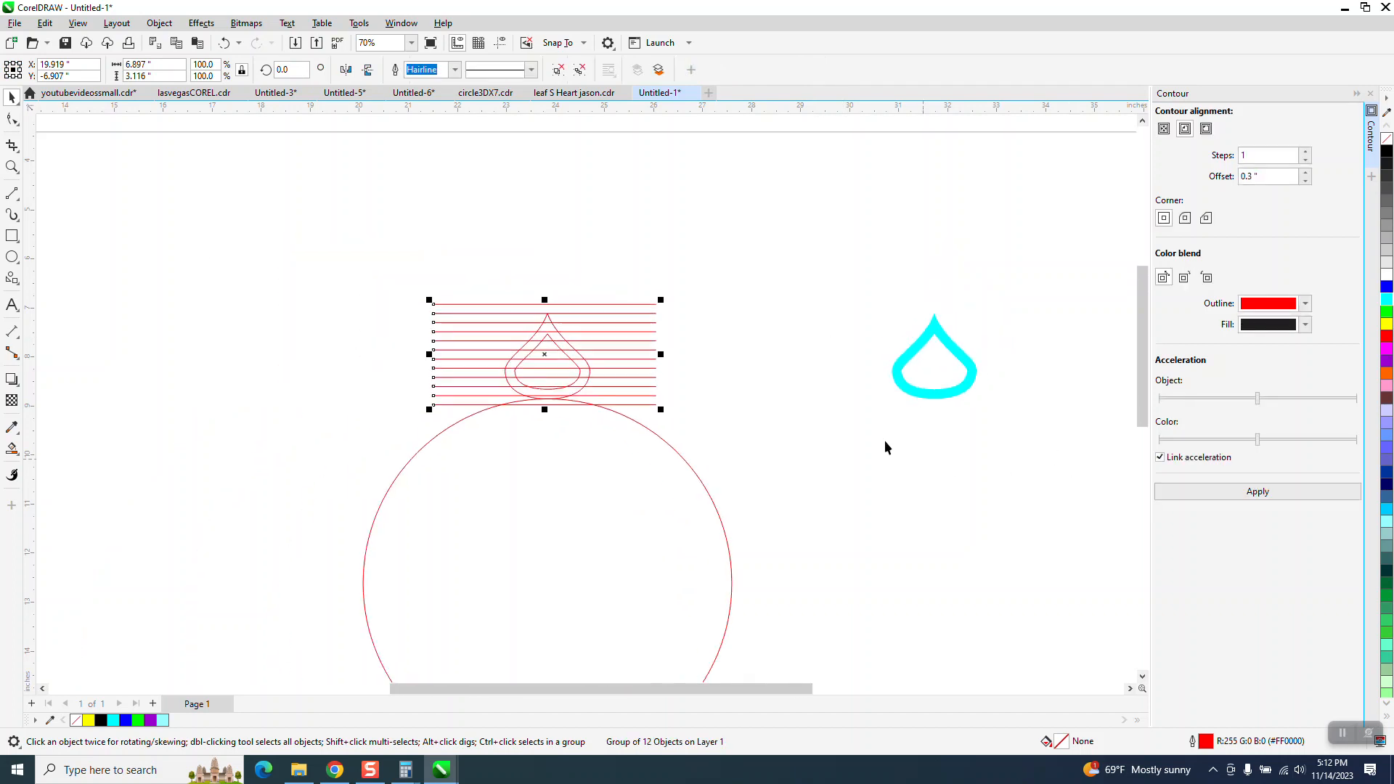
{"action": "left_click", "coordinate": [905, 398]}
{"action": "right_click", "coordinate": [1387, 146]}
{"action": "left_click", "coordinate": [1388, 139]}
{"action": "right_click", "coordinate": [1387, 150]}
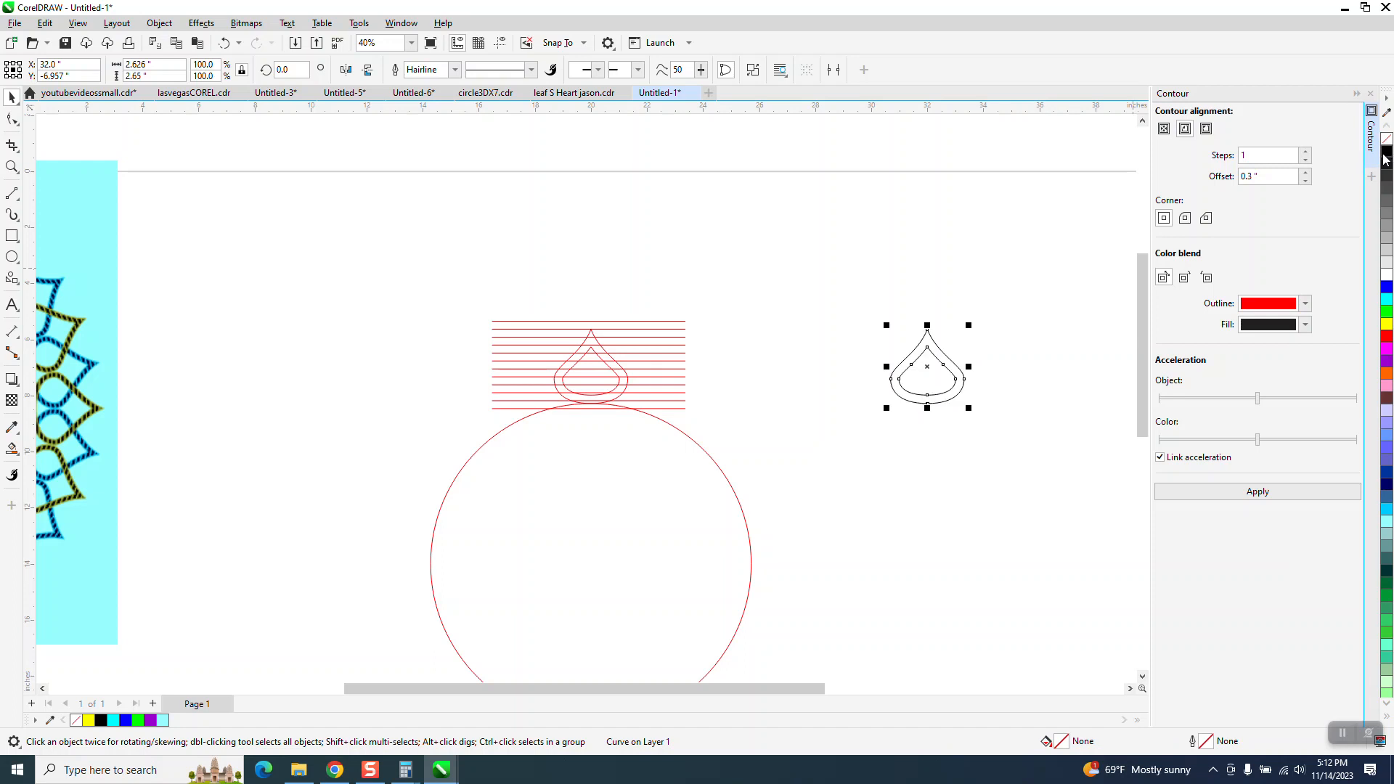
- Nudge the group of horizontal lines 12 inches to the right so it lies over the black-outlined teardrop
{"action": "left_click", "coordinate": [683, 376]}
{"action": "key", "text": "c"}
{"action": "key", "text": "e"}
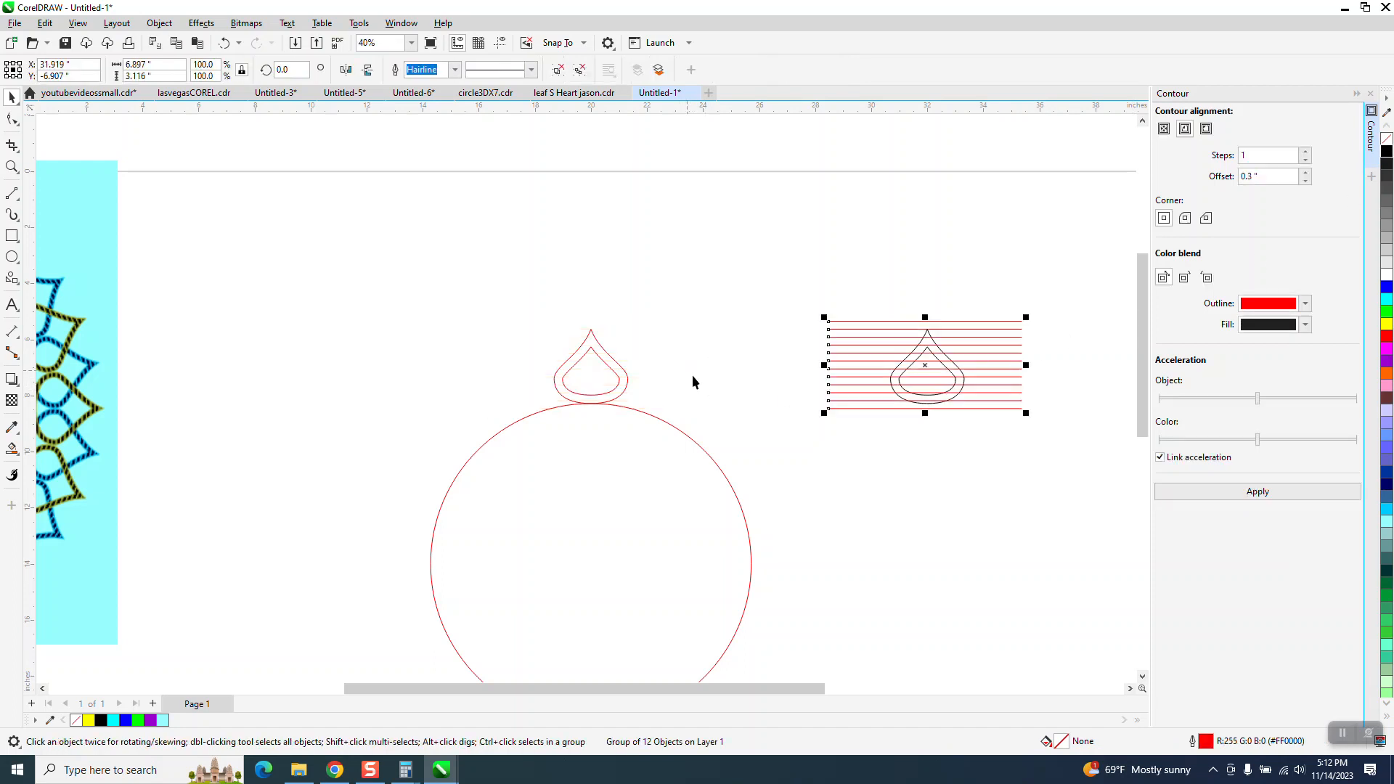
- Cut the line group out of the black teardrop band with Back Minus Front and set its outline width to 3.0 pt
{"action": "left_click_drag", "start_coordinate": [803, 286], "coordinate": [1100, 456]}
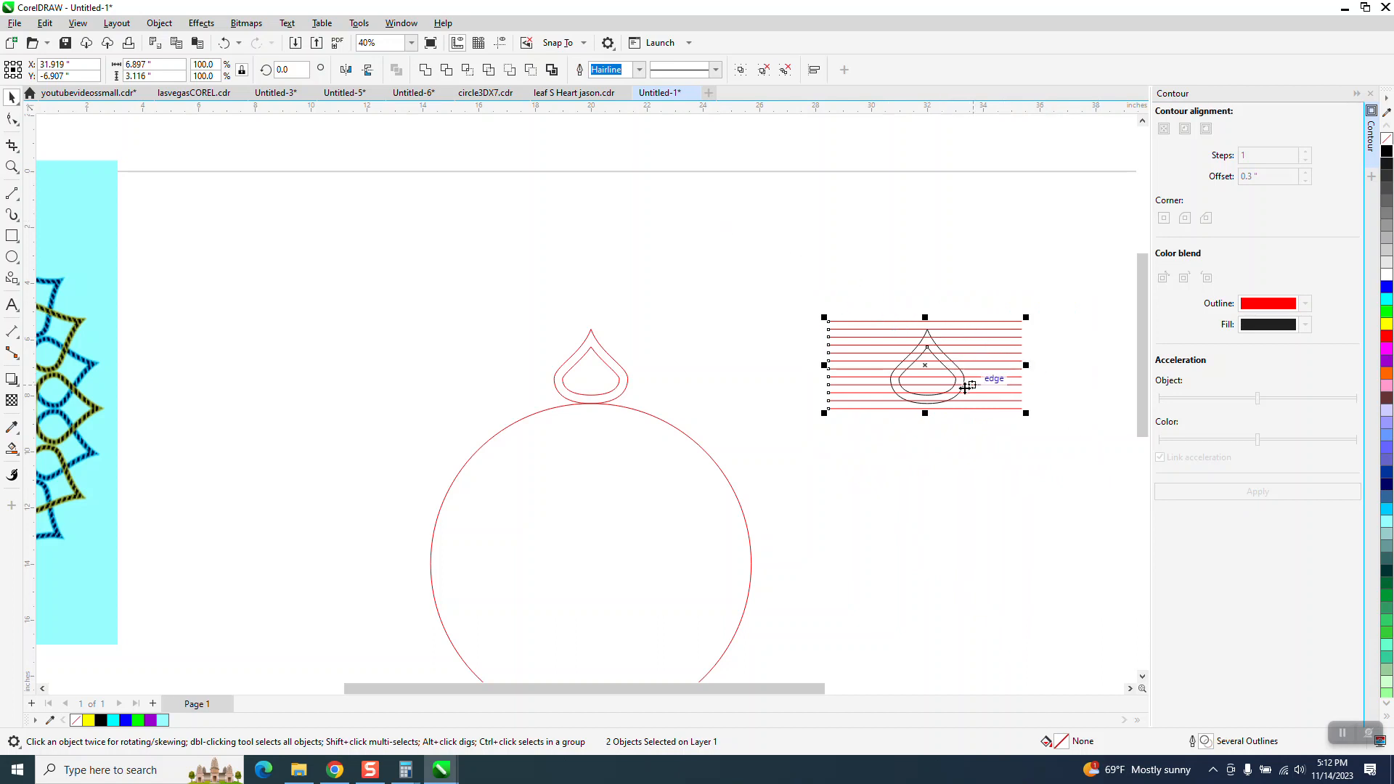
{"action": "left_click", "coordinate": [531, 71]}
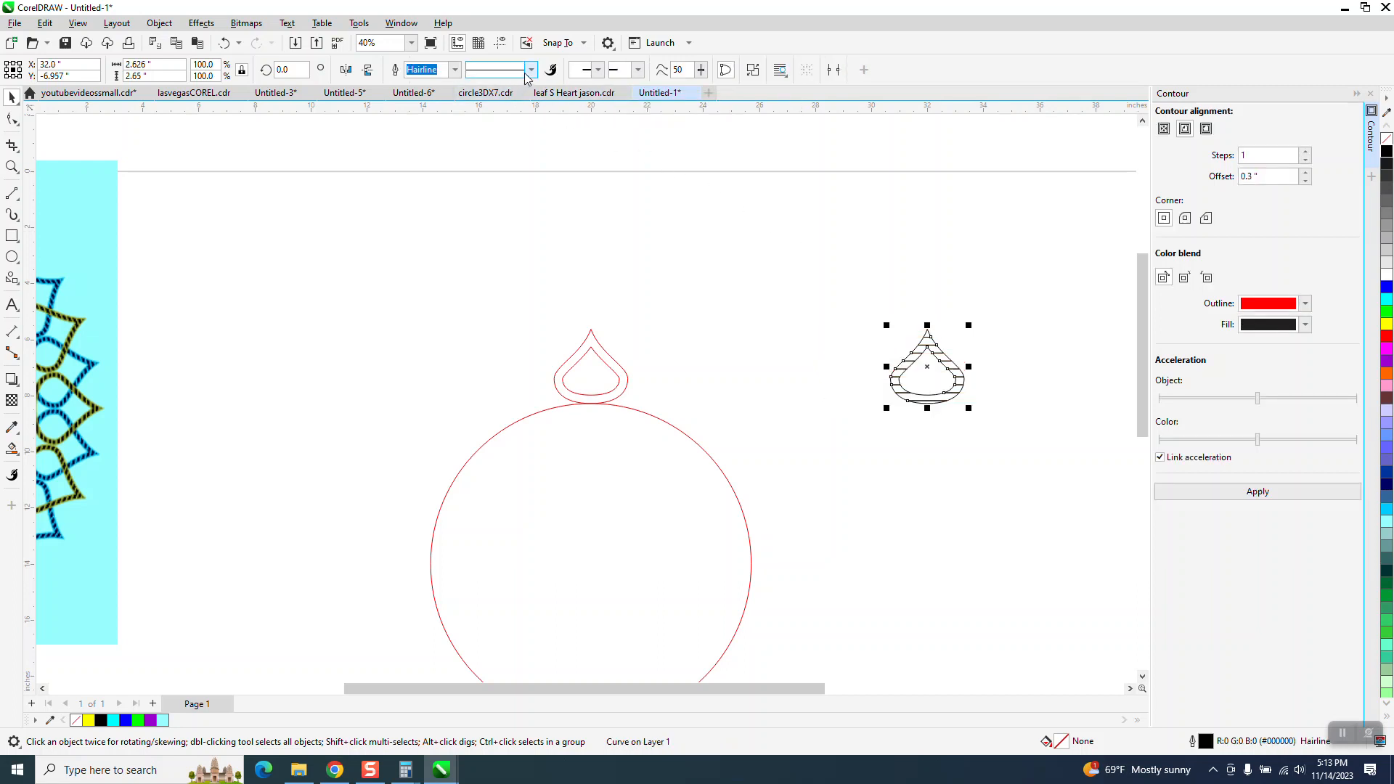
{"action": "left_click", "coordinate": [455, 70]}
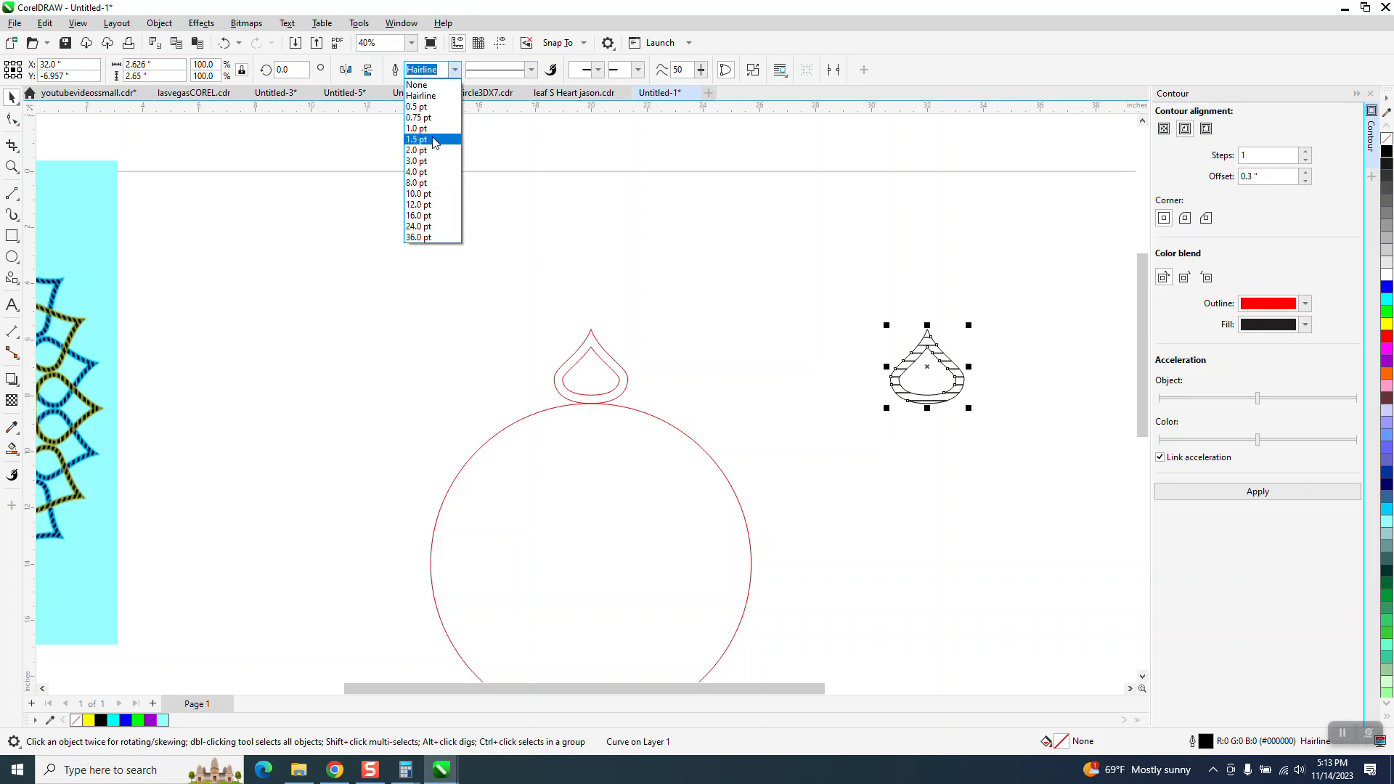
{"action": "left_click", "coordinate": [421, 164]}
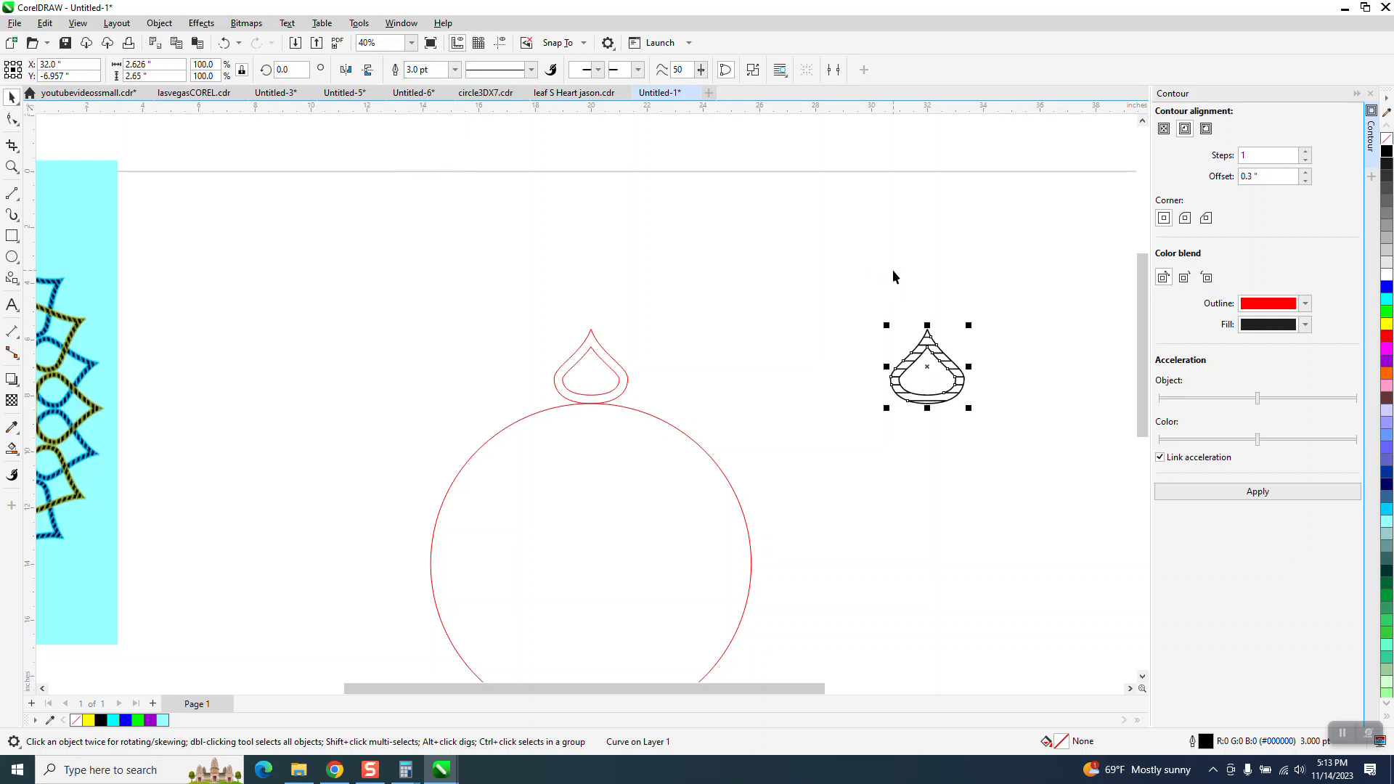
- Move the red teardrop outlines up 12 inches and the striped teardrop 12 inches left onto the top of the circle
{"action": "left_click_drag", "start_coordinate": [508, 307], "coordinate": [645, 415]}
{"action": "key", "text": "Delete"}
{"action": "left_click_drag", "start_coordinate": [830, 303], "coordinate": [1073, 455]}
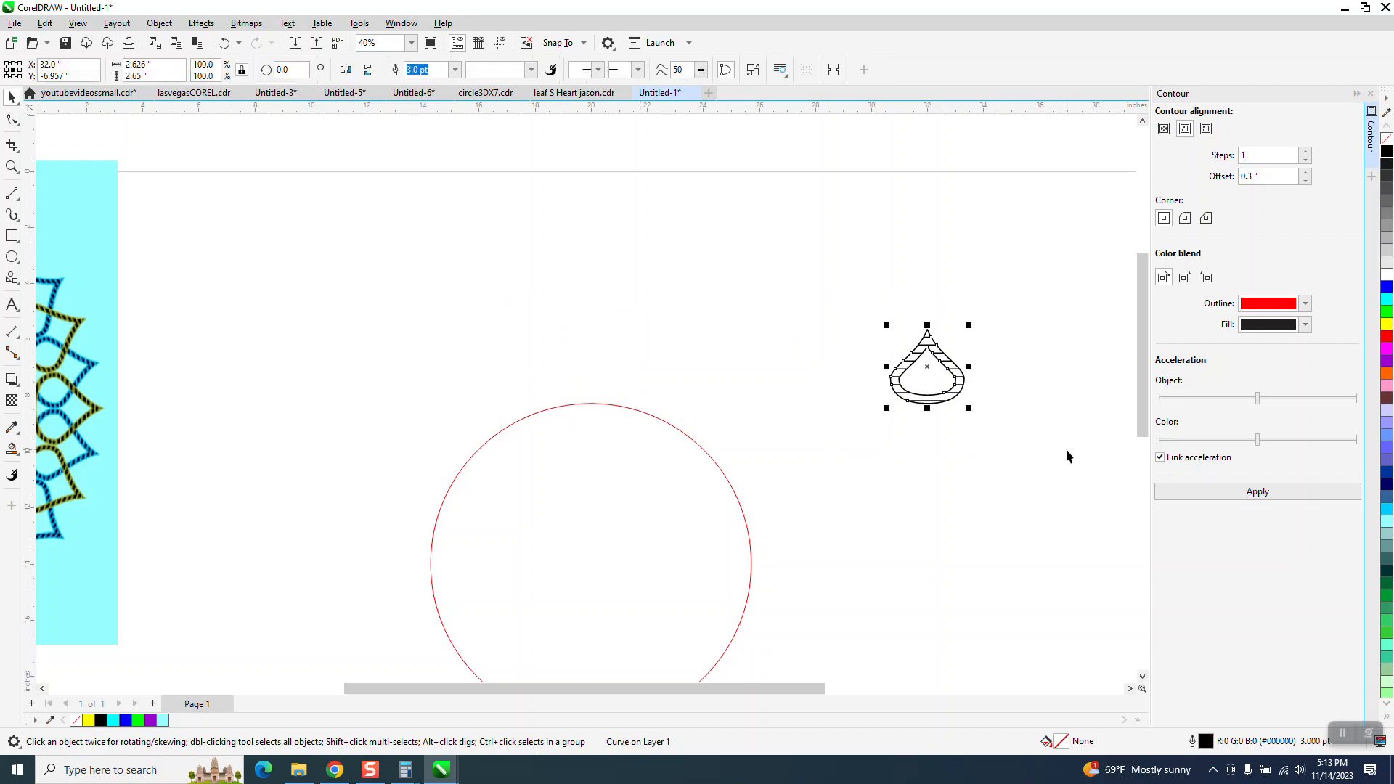
{"action": "key", "text": "c"}
{"action": "scroll", "coordinate": [675, 298], "scroll_direction": "down", "scroll_amount": 2}
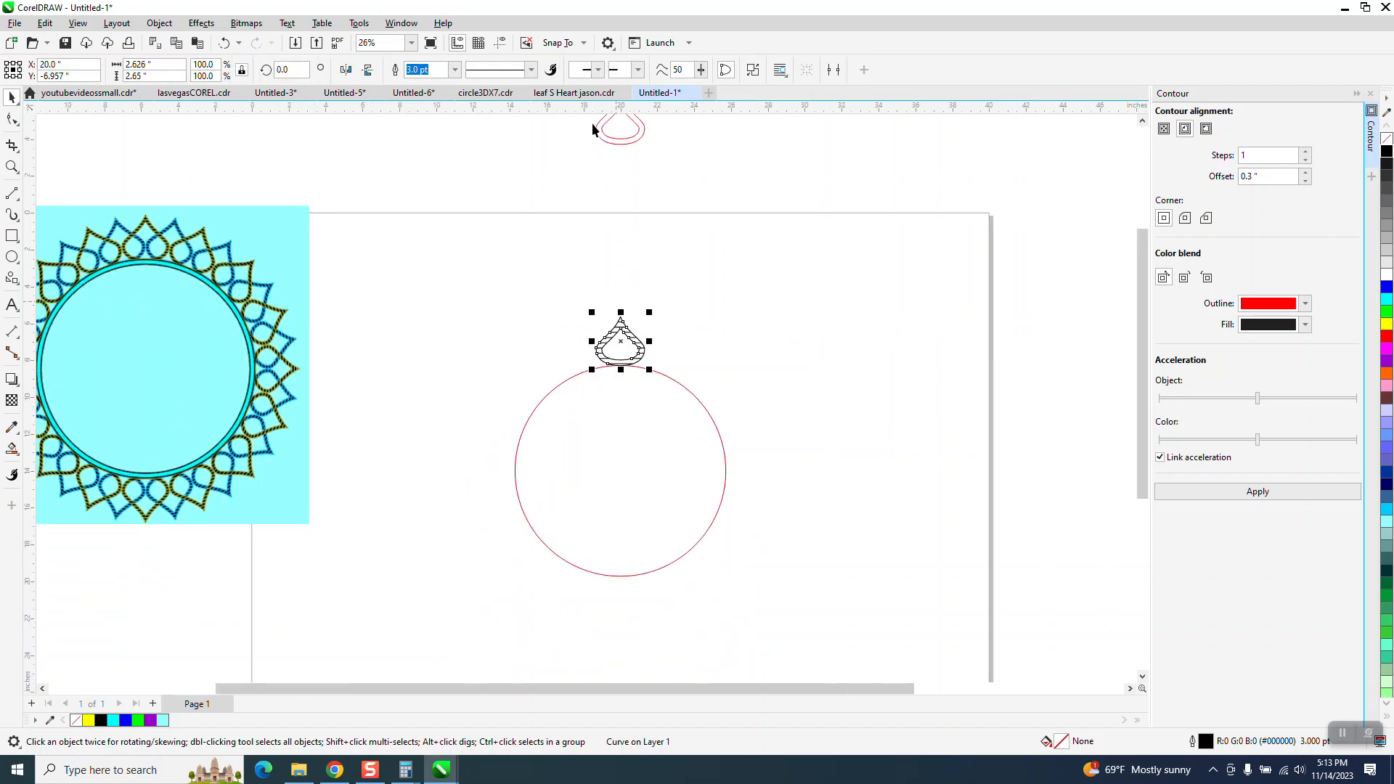
- Show the guidelines and fill the striped teardrop with cyan
{"action": "left_click", "coordinate": [500, 42]}
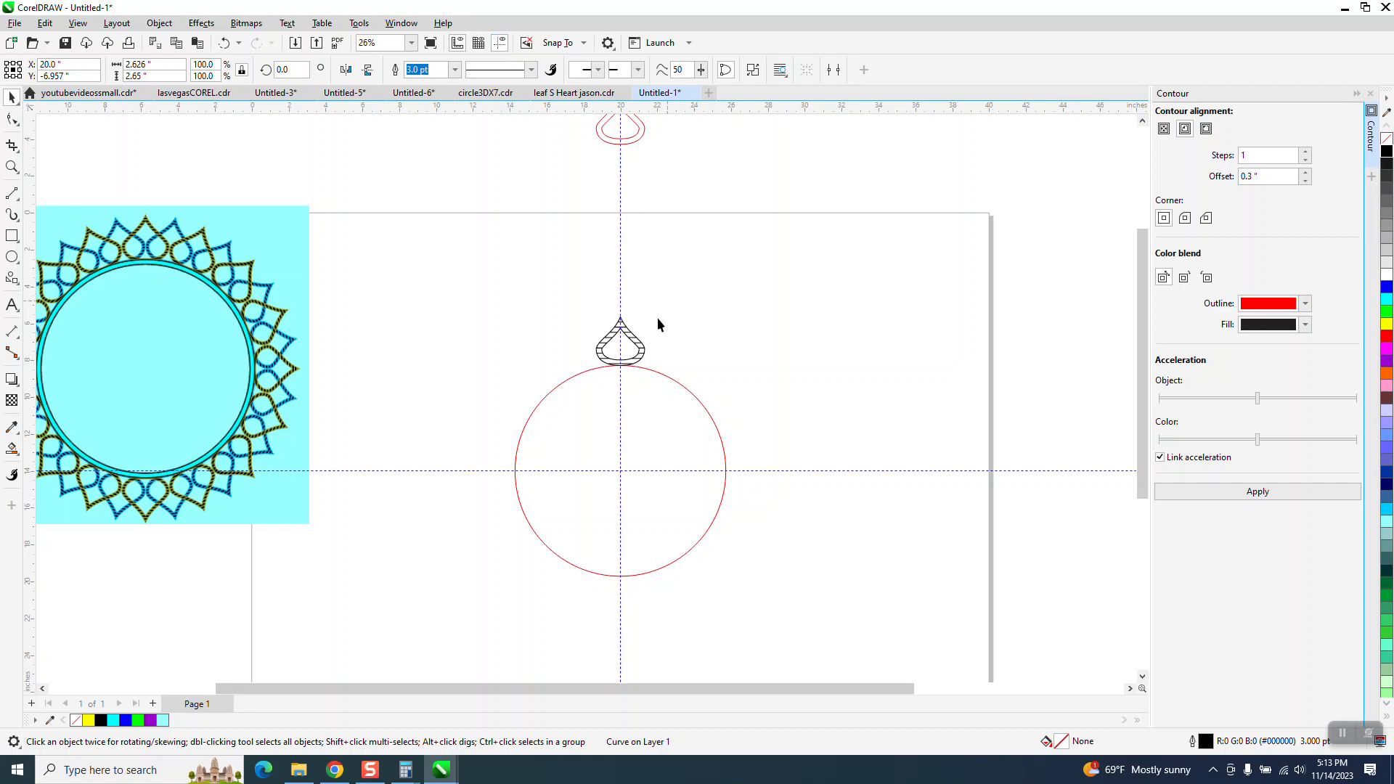
{"action": "left_click", "coordinate": [640, 344]}
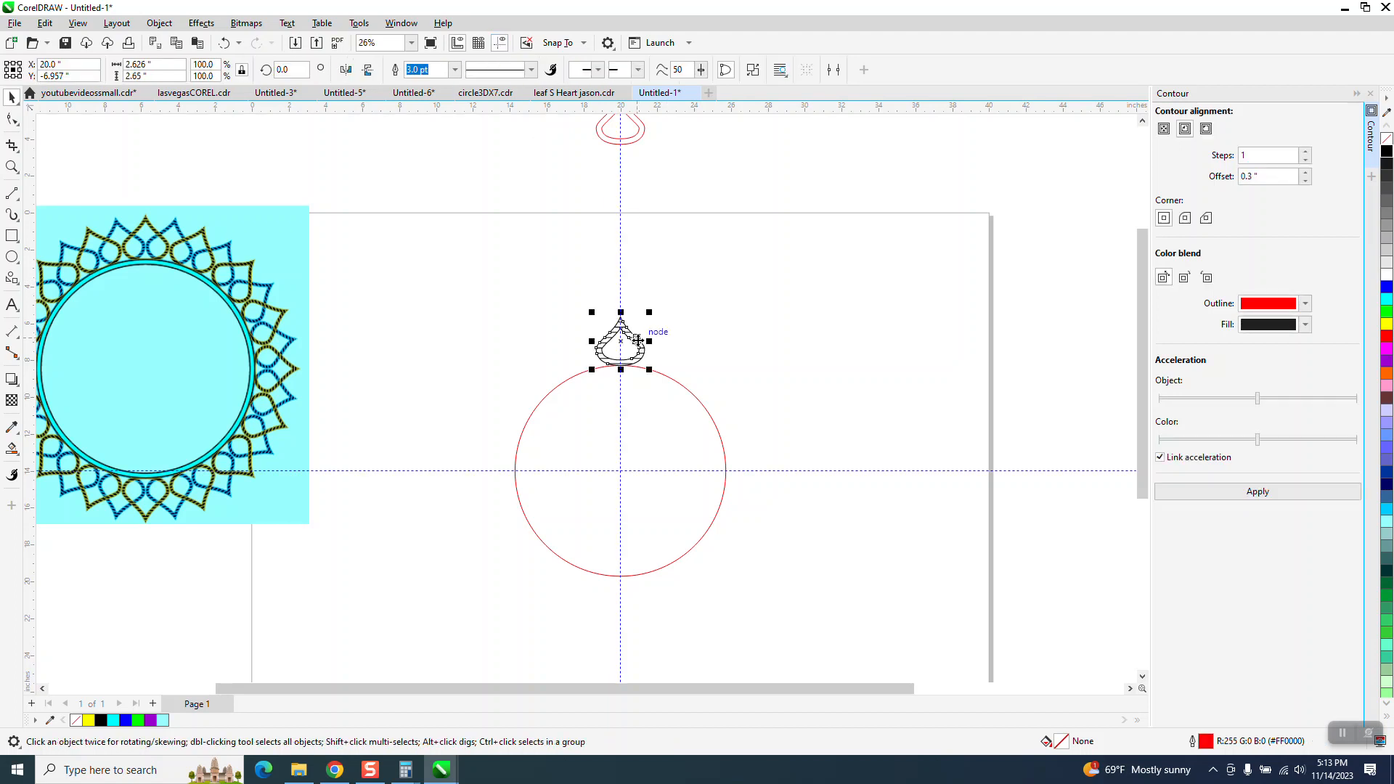
{"action": "left_click", "coordinate": [1387, 301]}
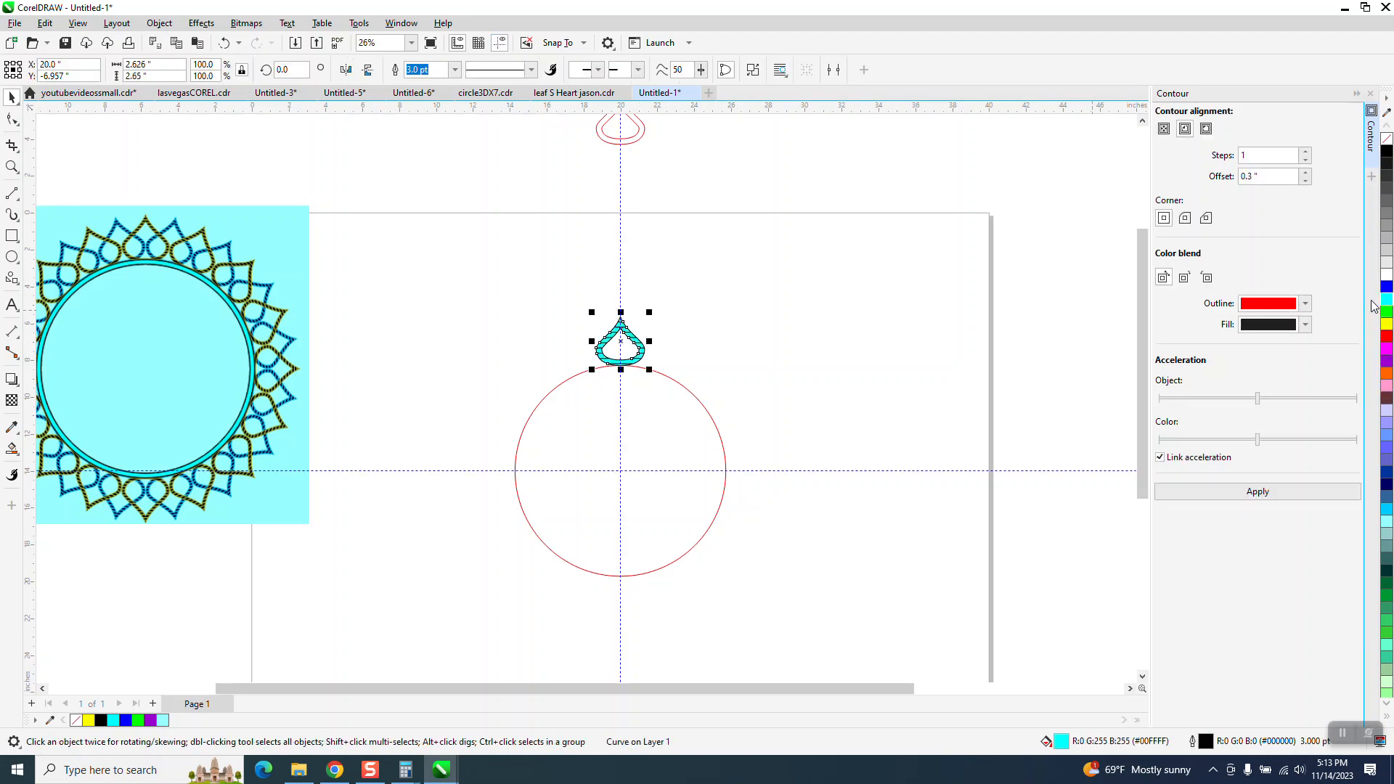
- Place the cyan petal's rotation centre at the circle's centre and rotate a copy by 22.5 degrees
{"action": "left_click_drag", "start_coordinate": [689, 374], "coordinate": [690, 374]}
{"action": "left_click", "coordinate": [621, 356]}
{"action": "left_click_drag", "start_coordinate": [621, 392], "coordinate": [622, 471]}
{"action": "left_click_drag", "start_coordinate": [631, 340], "coordinate": [631, 340]}
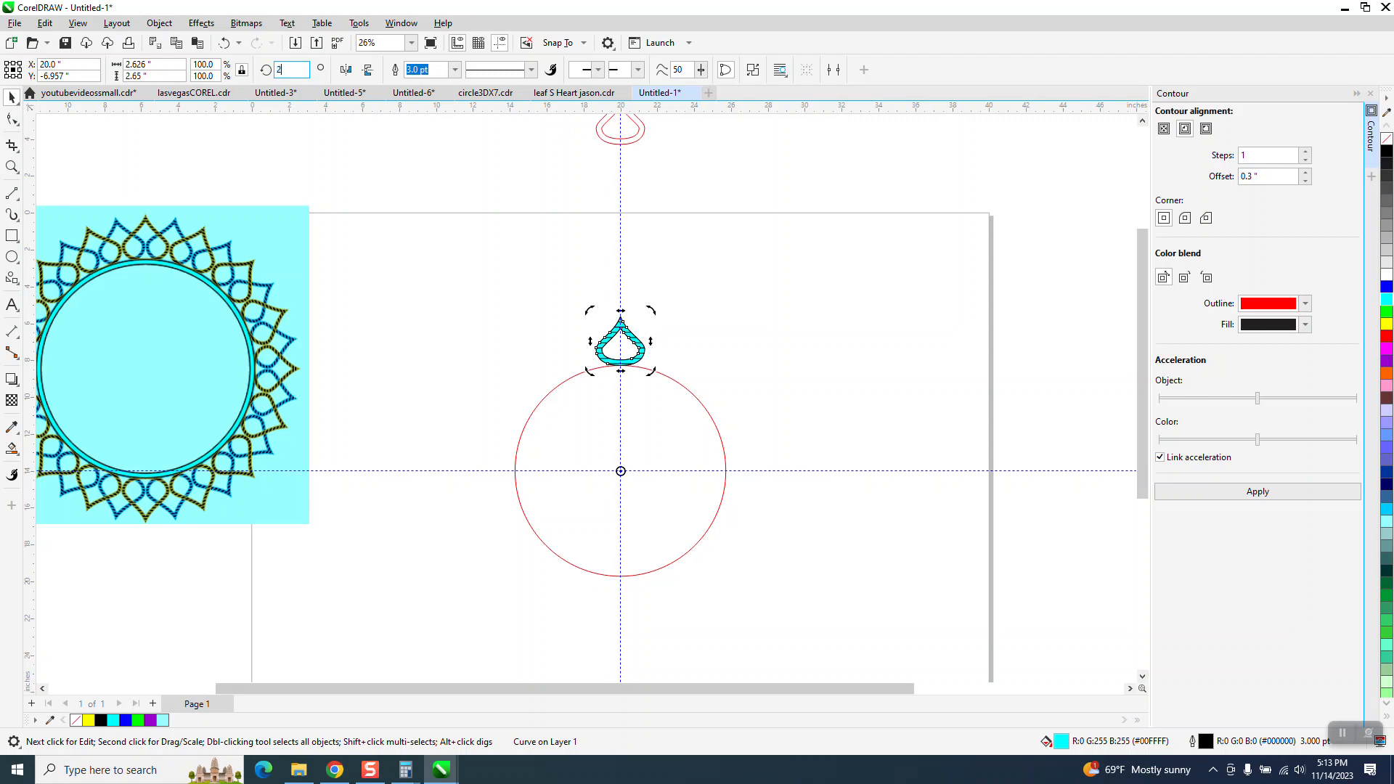
{"action": "key", "text": "Return"}
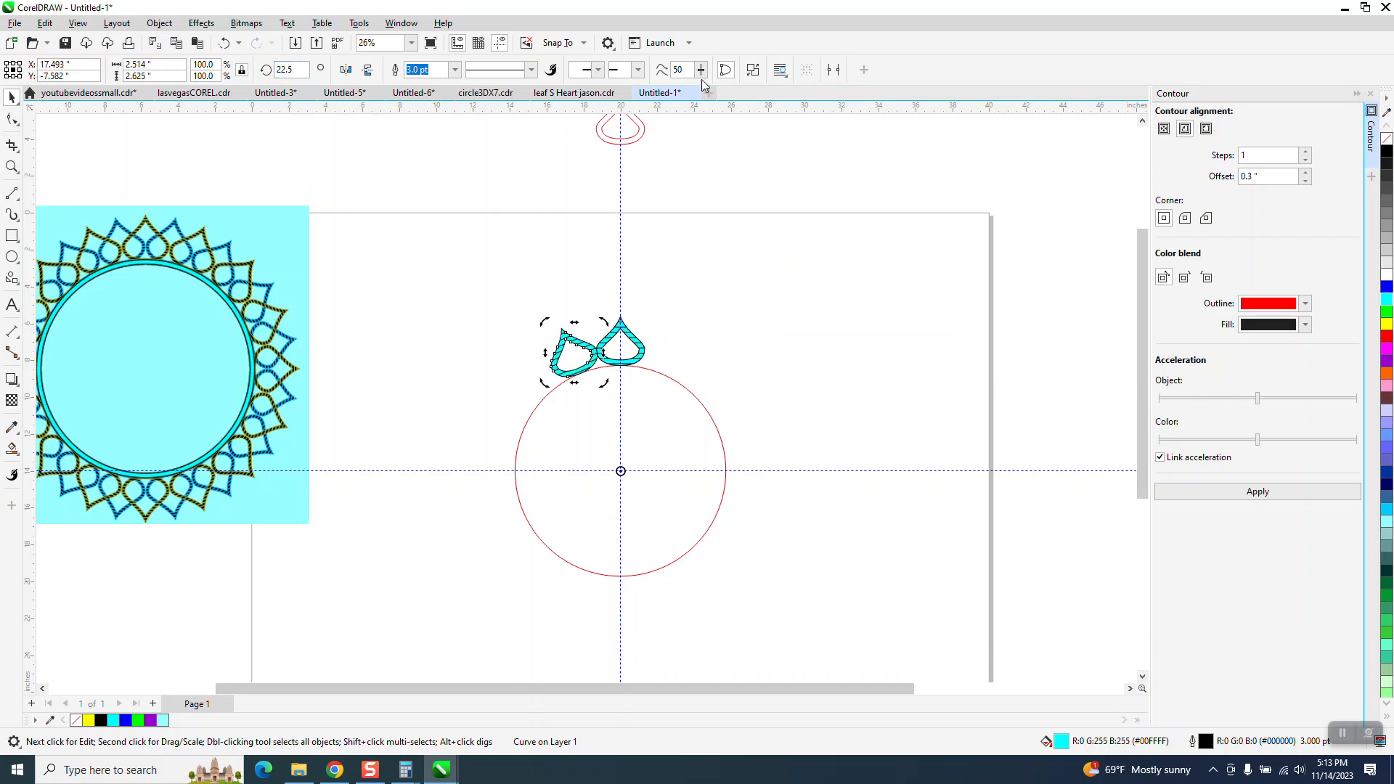
- Repeat the rotated duplicate around the circle until sixteen petals form a complete ring
{"action": "key", "text": "ctrl+d"}
{"action": "key", "text": "ctrl+d"}
{"action": "key", "text": "ctrl+d"}
{"action": "key", "text": "ctrl+d"}
{"action": "key", "text": "ctrl+d"}
{"action": "key", "text": "ctrl+d"}
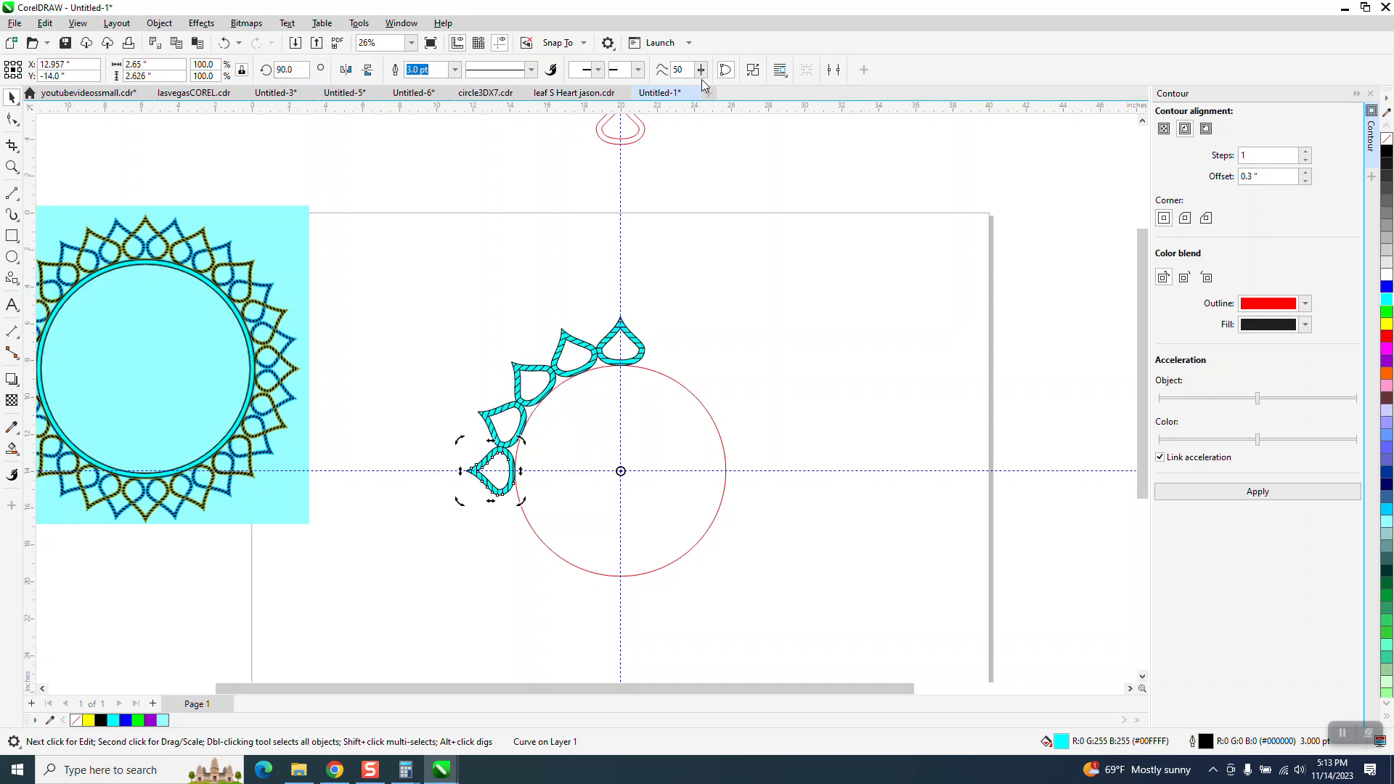
{"action": "key", "text": "ctrl+d"}
{"action": "key", "text": "ctrl+d"}
{"action": "key", "text": "ctrl+d"}
{"action": "key", "text": "ctrl+d"}
{"action": "key", "text": "ctrl+d"}
{"action": "key", "text": "ctrl+d"}
{"action": "key", "text": "ctrl+d"}
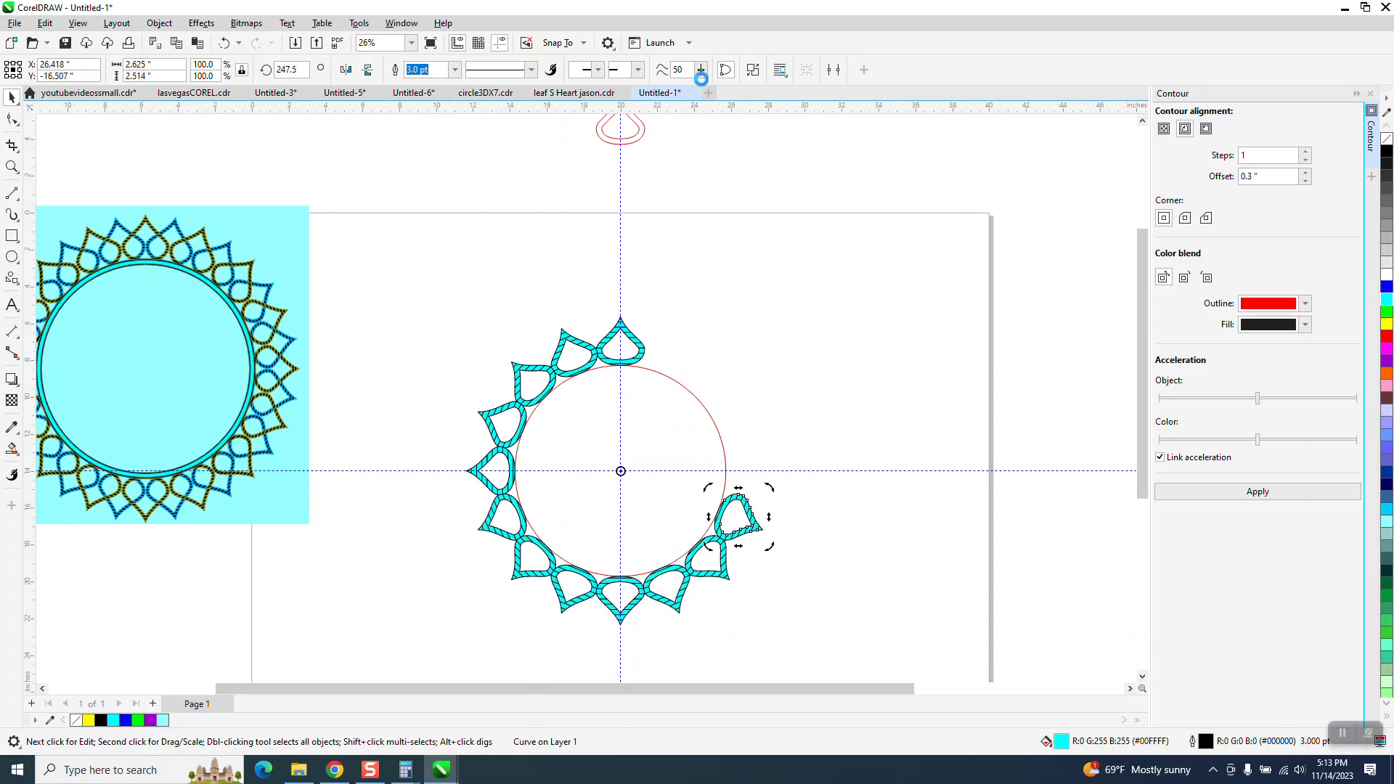
{"action": "key", "text": "ctrl+d"}
- Nudge the red circle 24 inches to the right, out of the petal ring
{"action": "left_click", "coordinate": [897, 380]}
{"action": "left_click", "coordinate": [692, 439]}
{"action": "key", "text": "Right"}
{"action": "key", "text": "Right"}
- Select all sixteen petals of the ring and group them
{"action": "left_click_drag", "start_coordinate": [441, 301], "coordinate": [780, 625]}
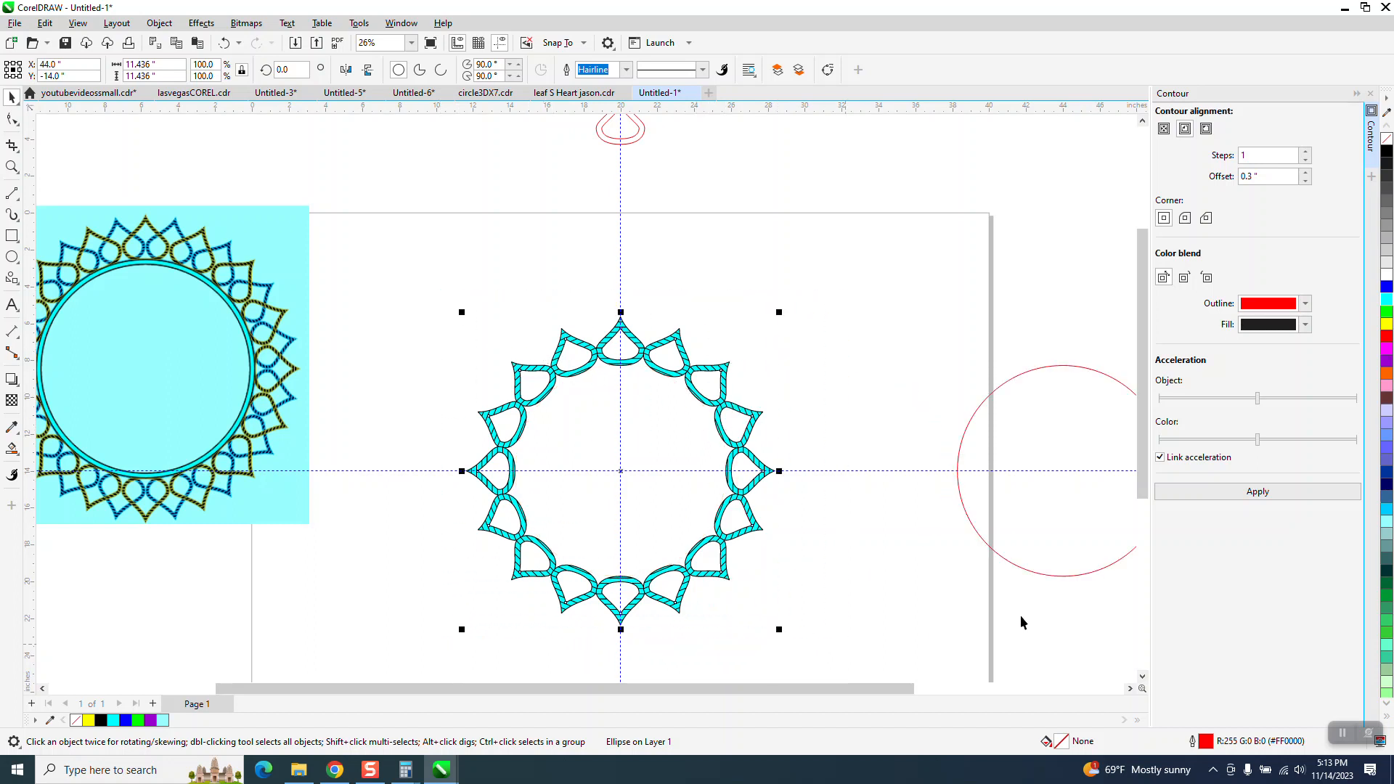
{"action": "key", "text": "ctrl+g"}
{"action": "left_click", "coordinate": [1100, 593]}
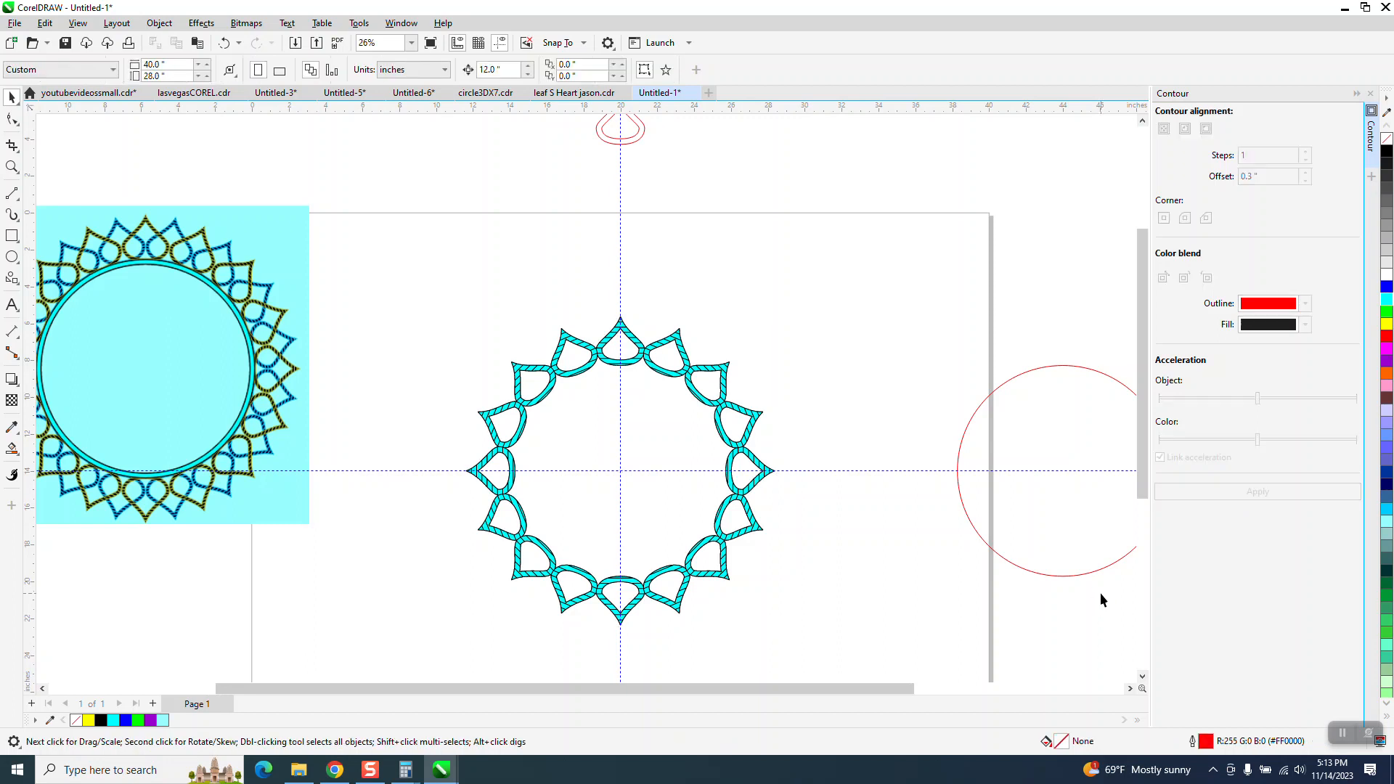
- Rotate a copy of the grouped petal ring by 11.25 degrees
{"action": "left_click", "coordinate": [571, 343]}
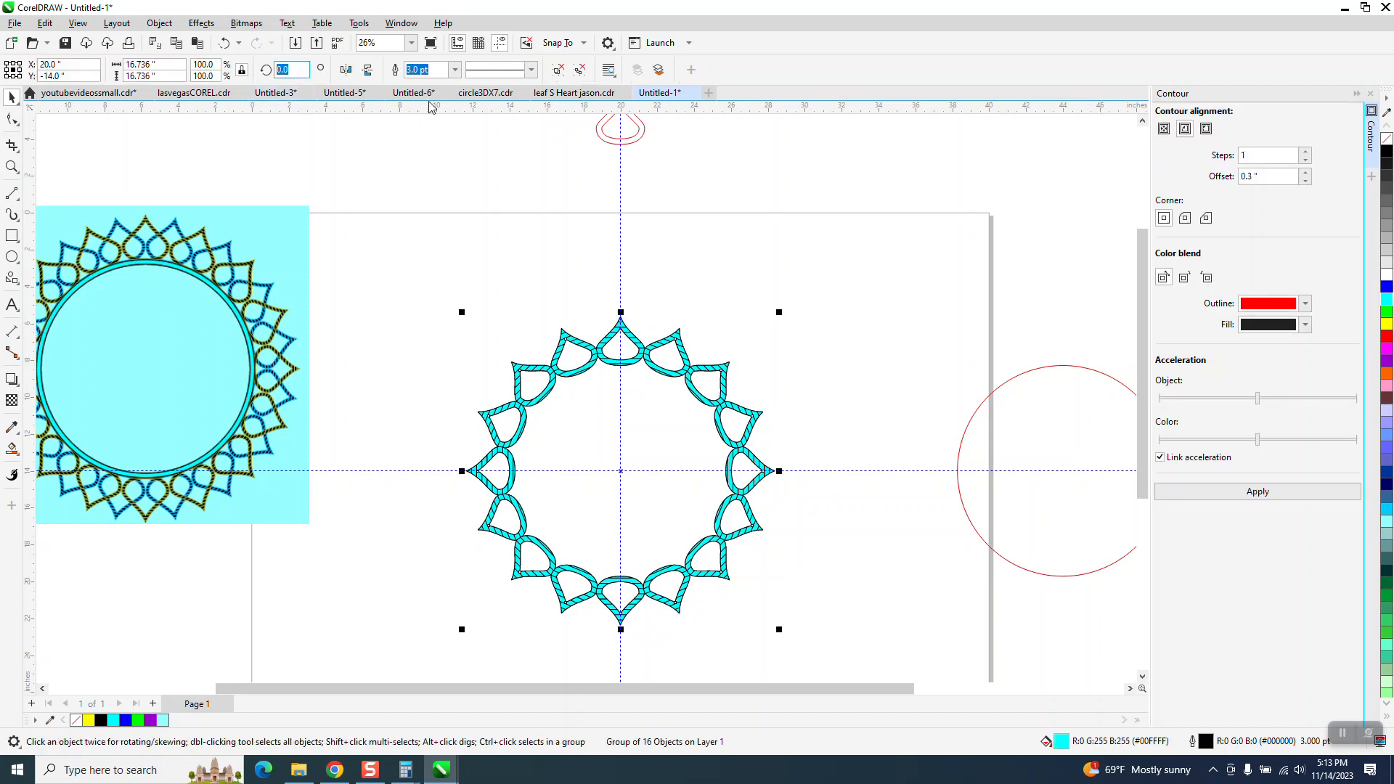
{"action": "type", "text": "11.25"}
{"action": "key", "text": "Return"}
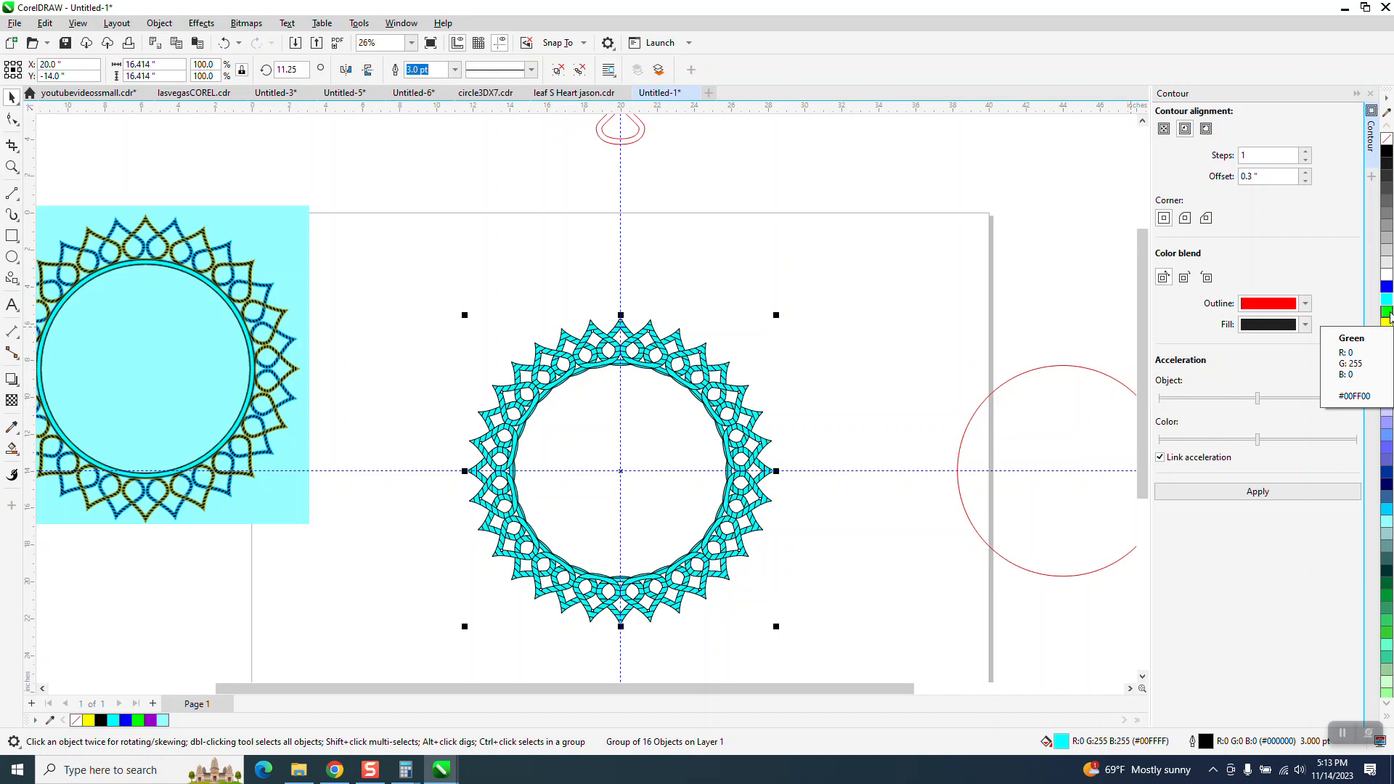
- Try a blue fill on the rotated petal ring and replace it with green
{"action": "left_click", "coordinate": [1386, 287]}
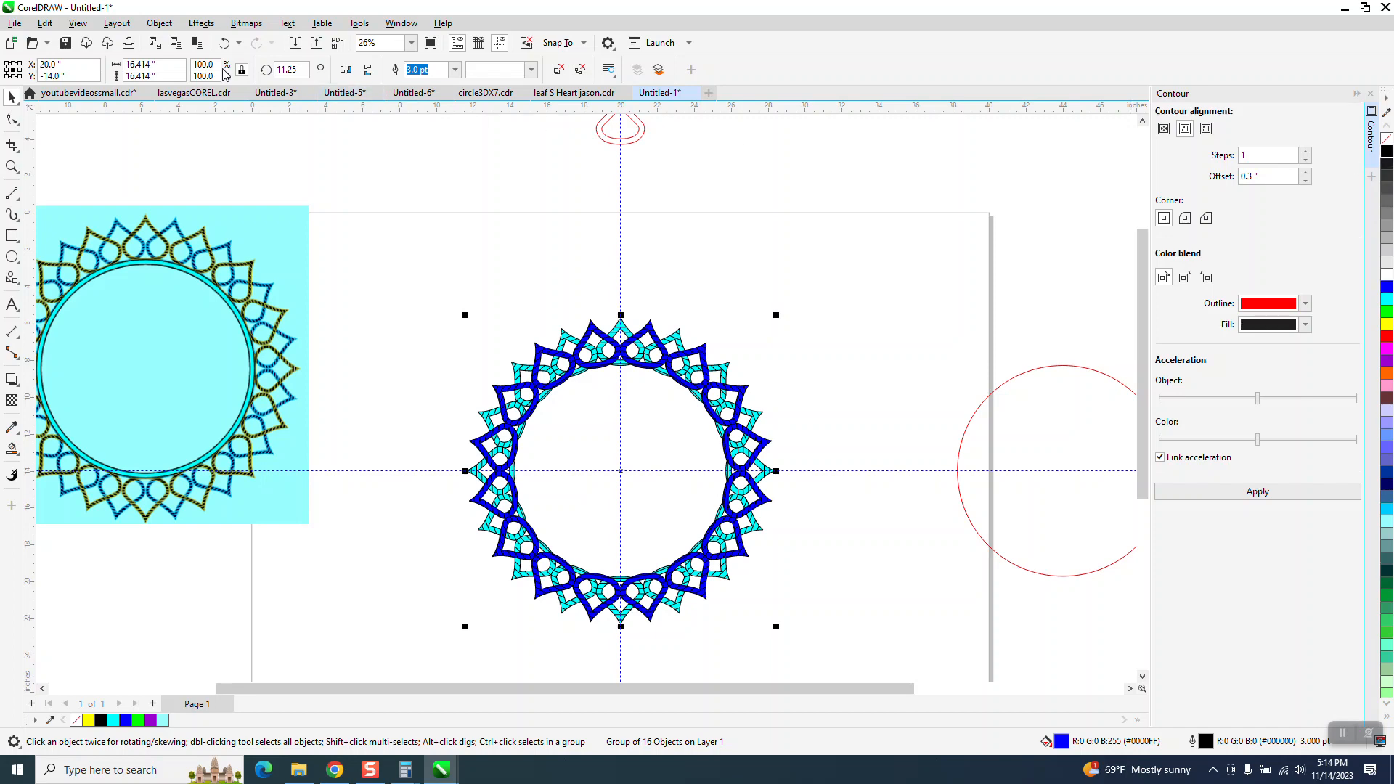
{"action": "left_click", "coordinate": [12, 166]}
{"action": "left_click_drag", "start_coordinate": [554, 286], "coordinate": [799, 430]}
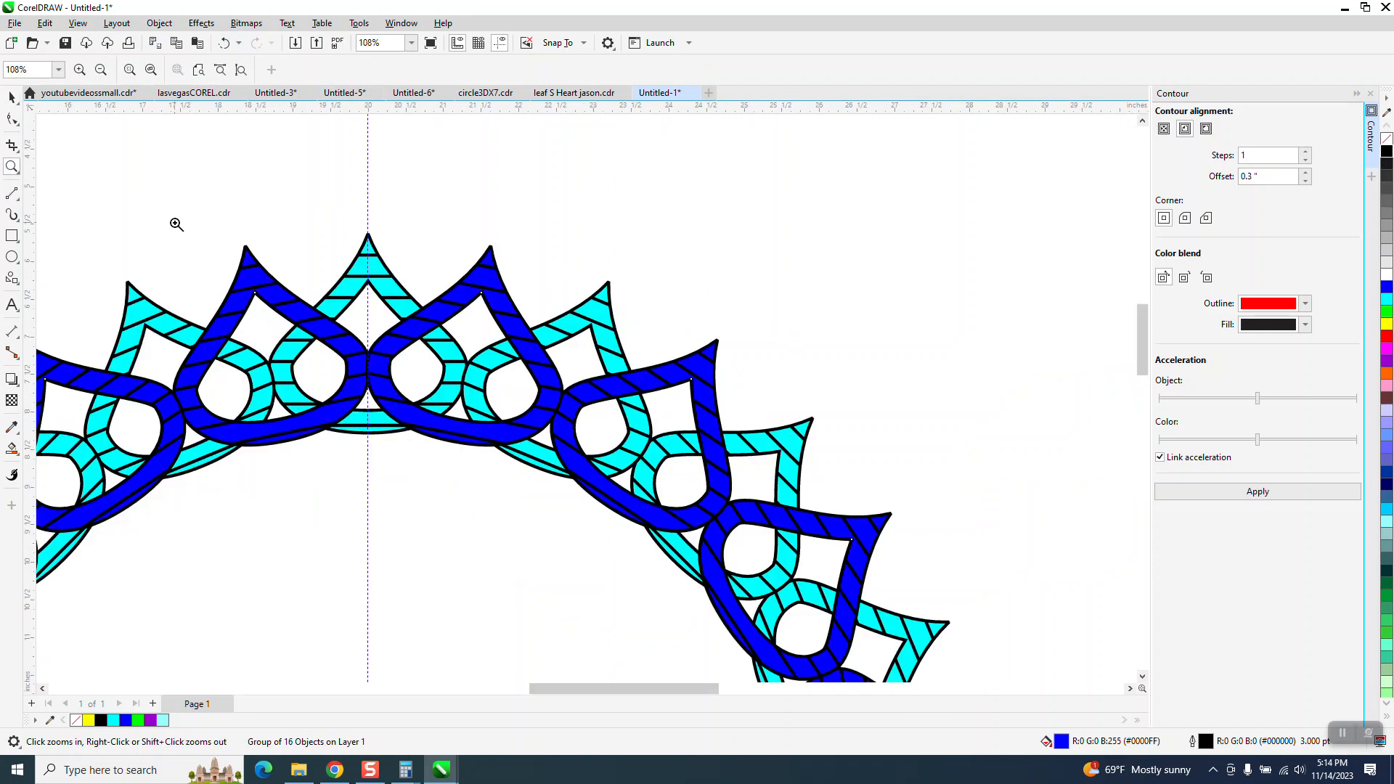
{"action": "left_click", "coordinate": [13, 97]}
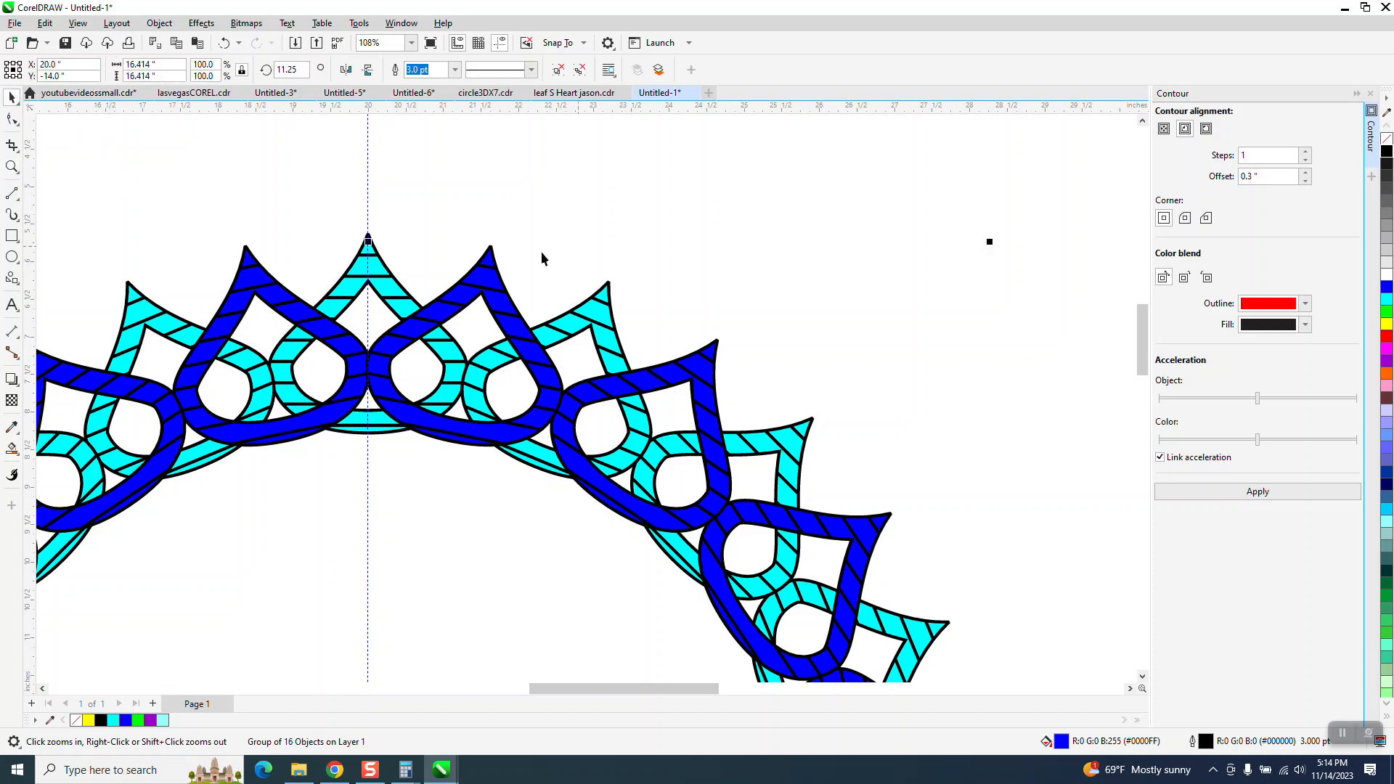
{"action": "left_click", "coordinate": [1388, 315]}
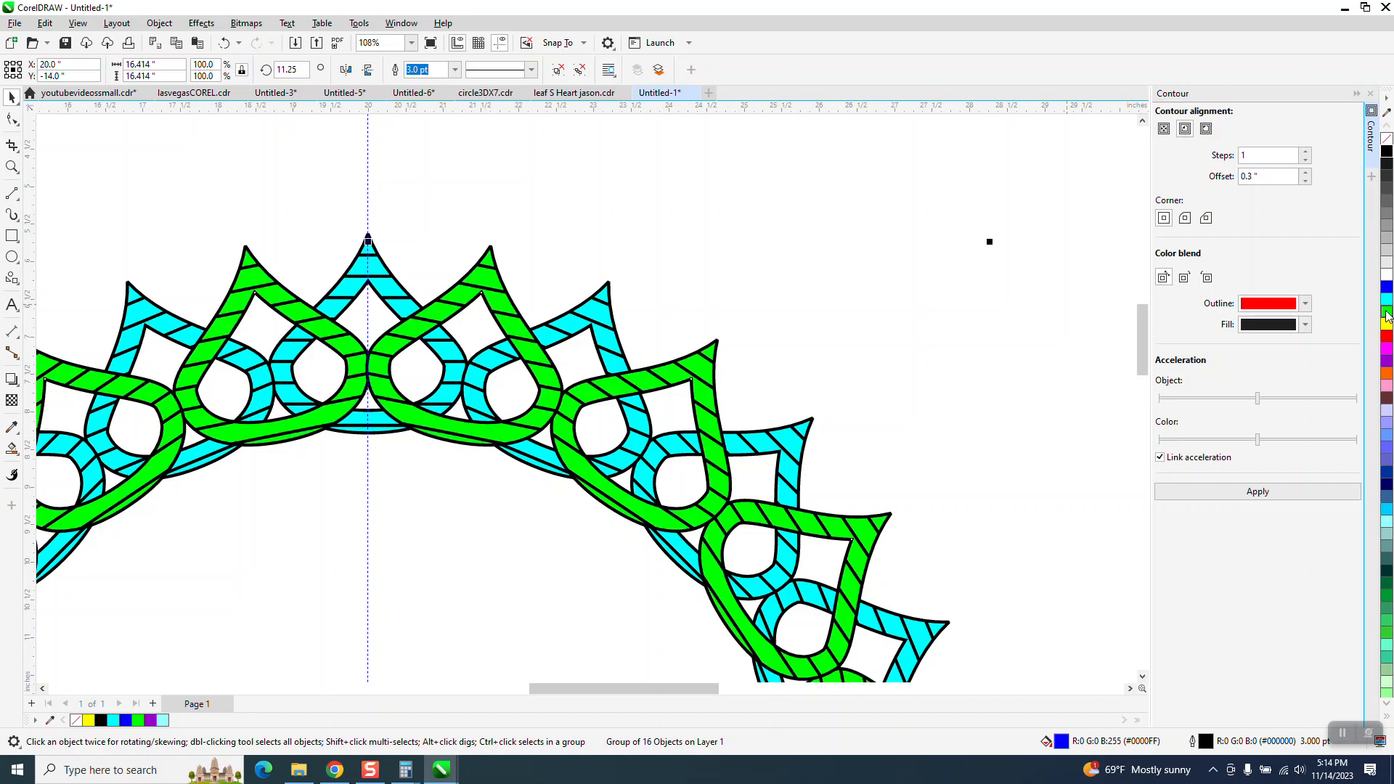
- Examine how the green and cyan petals overlap, up close and against the reference frame
{"action": "scroll", "coordinate": [984, 290], "scroll_direction": "down", "scroll_amount": 3}
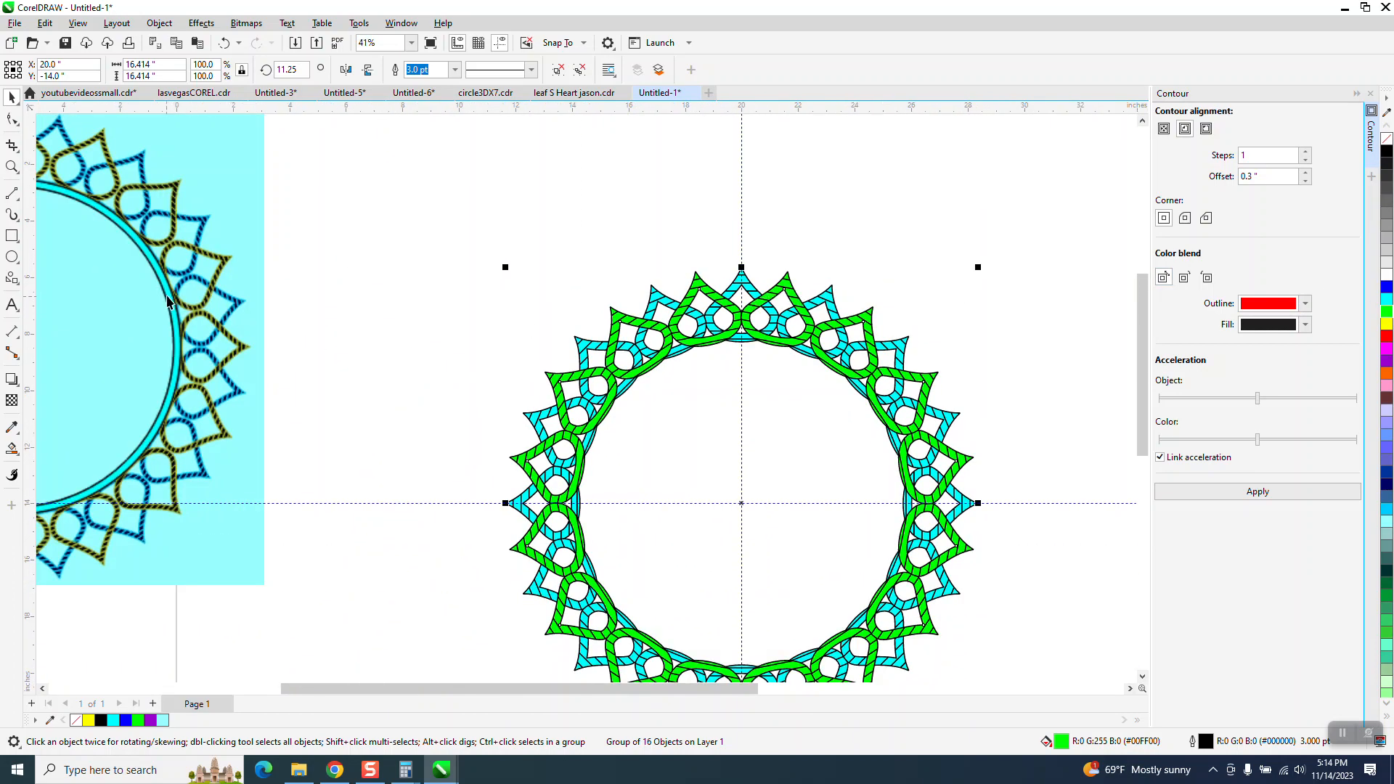
{"action": "scroll", "coordinate": [182, 301], "scroll_direction": "down", "scroll_amount": 1}
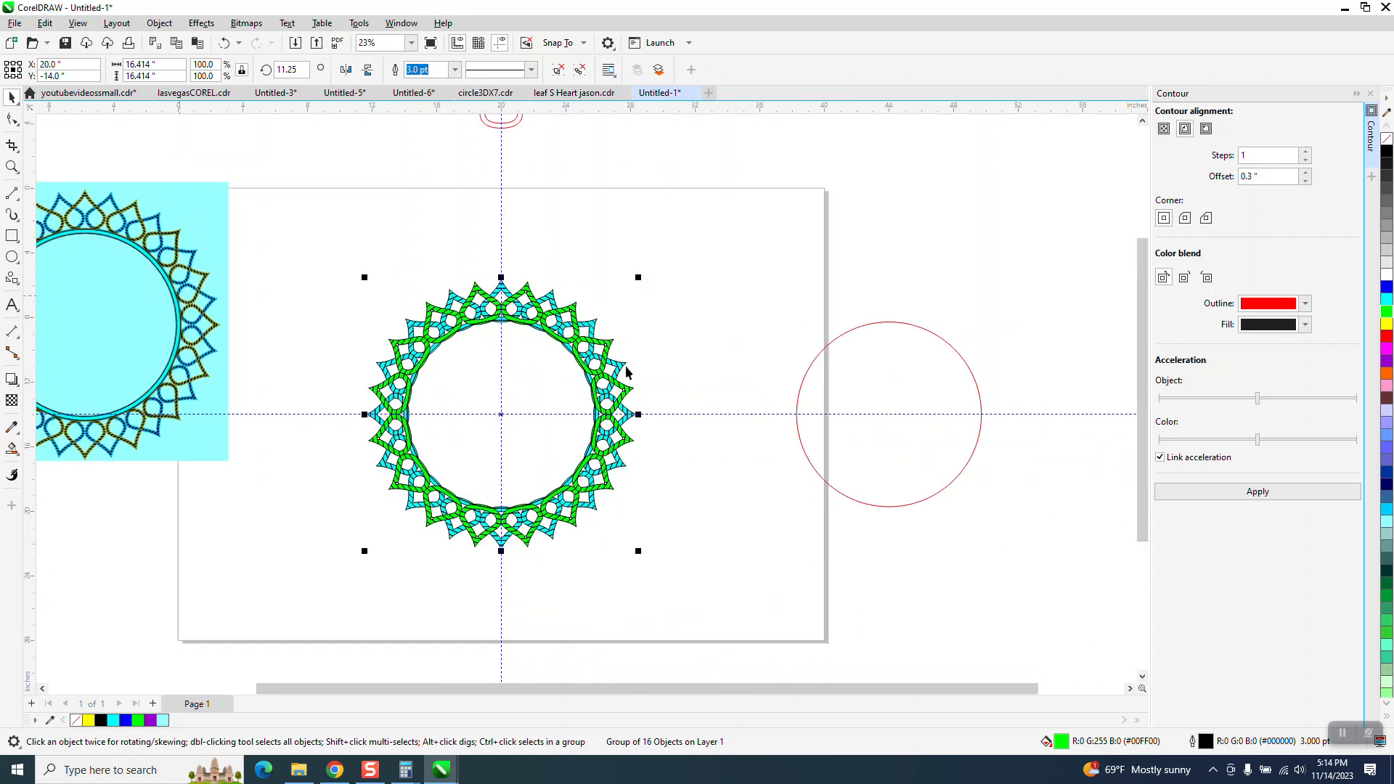
{"action": "left_click", "coordinate": [803, 378]}
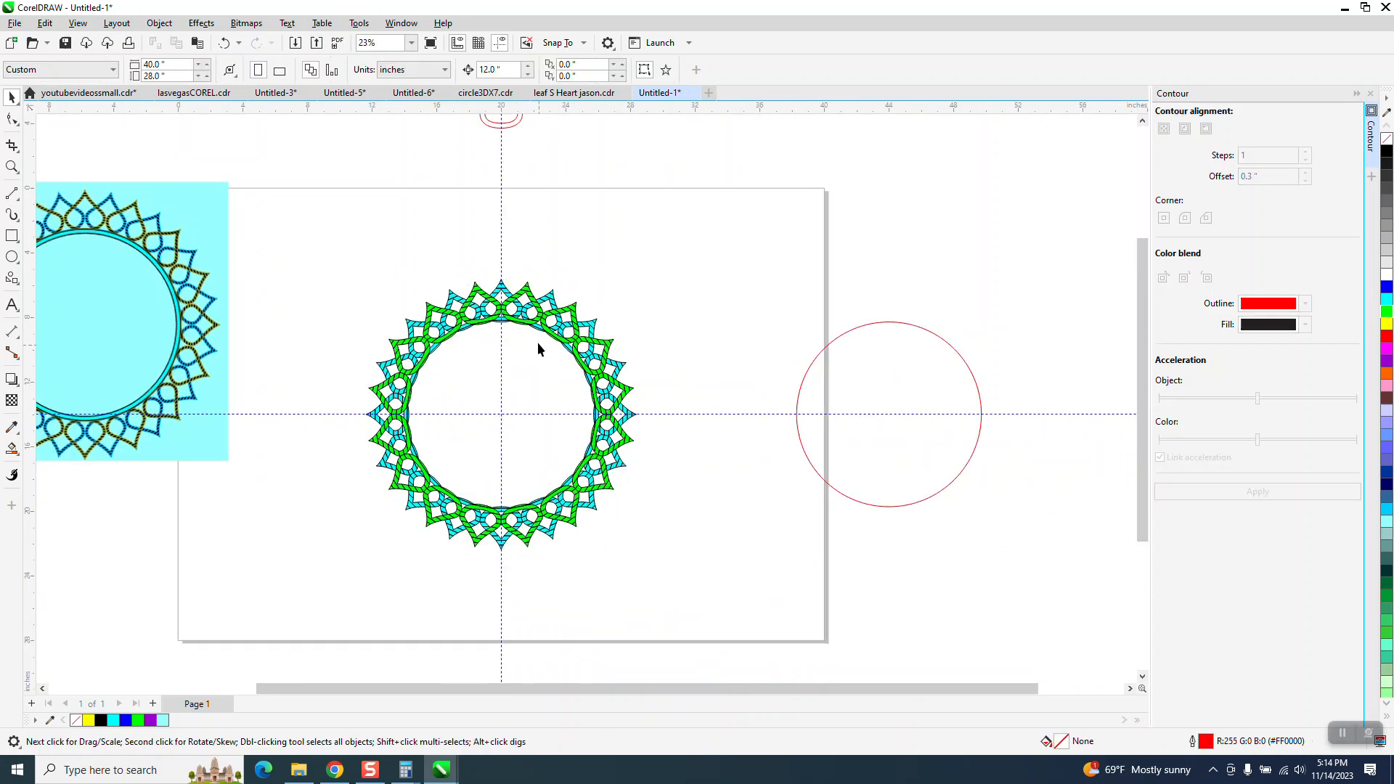
{"action": "left_click", "coordinate": [12, 167]}
{"action": "left_click_drag", "start_coordinate": [450, 270], "coordinate": [526, 342]}
{"action": "scroll", "coordinate": [598, 433], "scroll_direction": "down", "scroll_amount": 4}
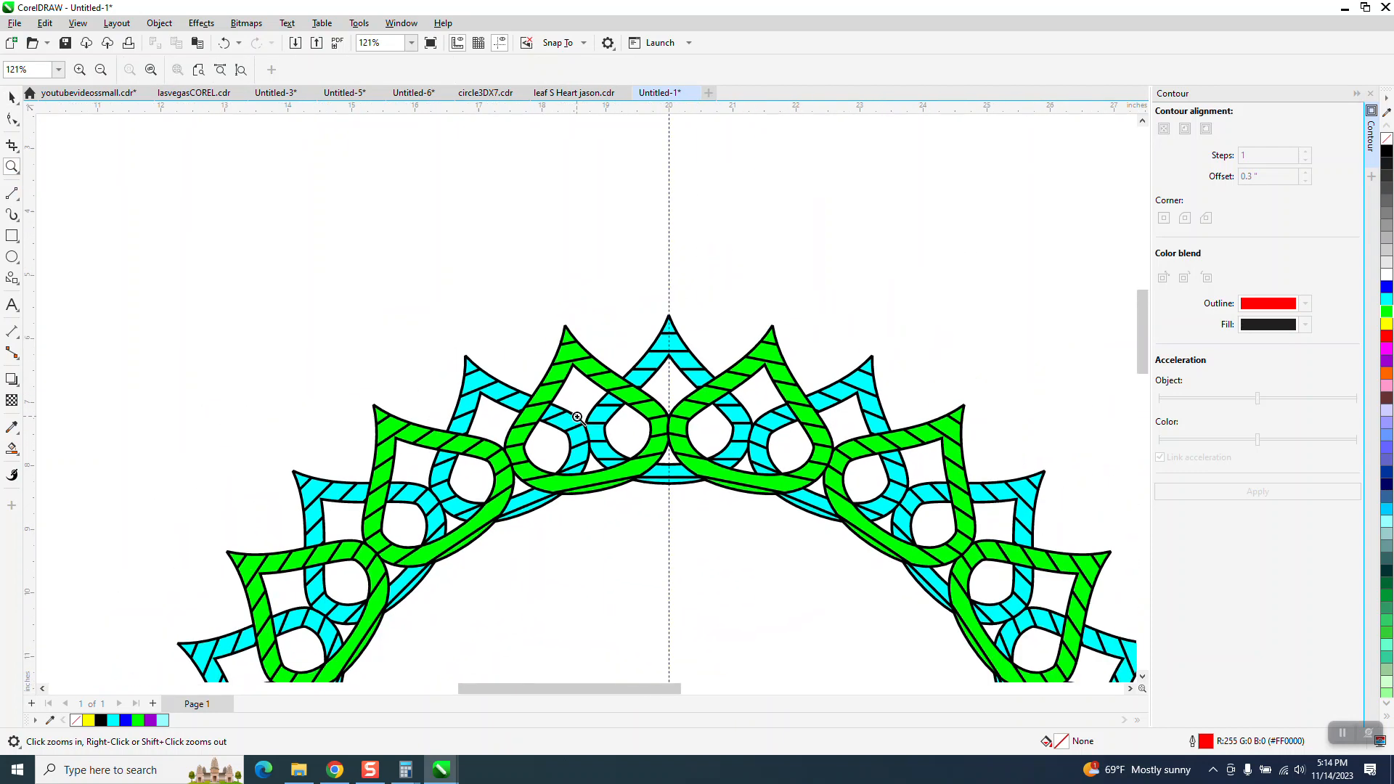
{"action": "scroll", "coordinate": [580, 411], "scroll_direction": "down", "scroll_amount": 1}
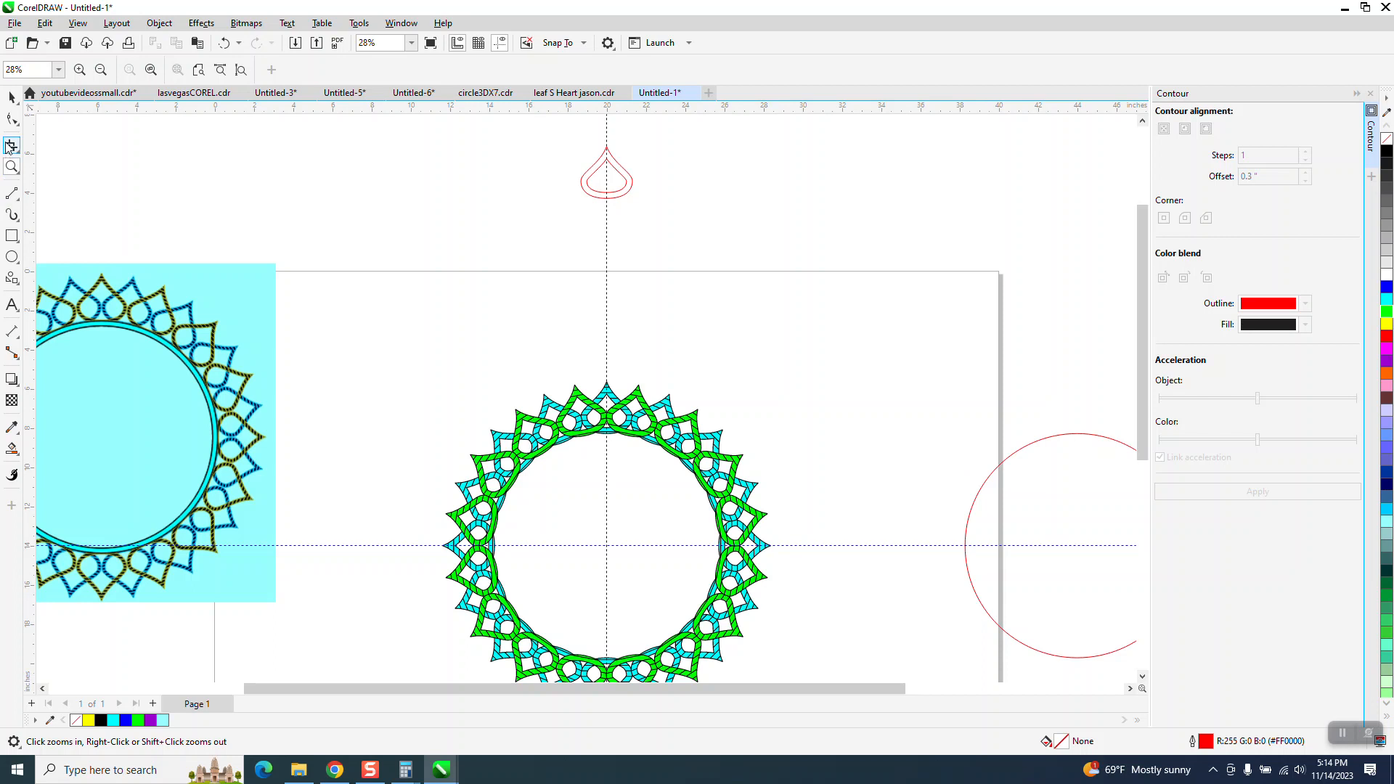
- Nudge the red circle 24 inches to the left, back into the middle of the petal rings
{"action": "left_click", "coordinate": [12, 97]}
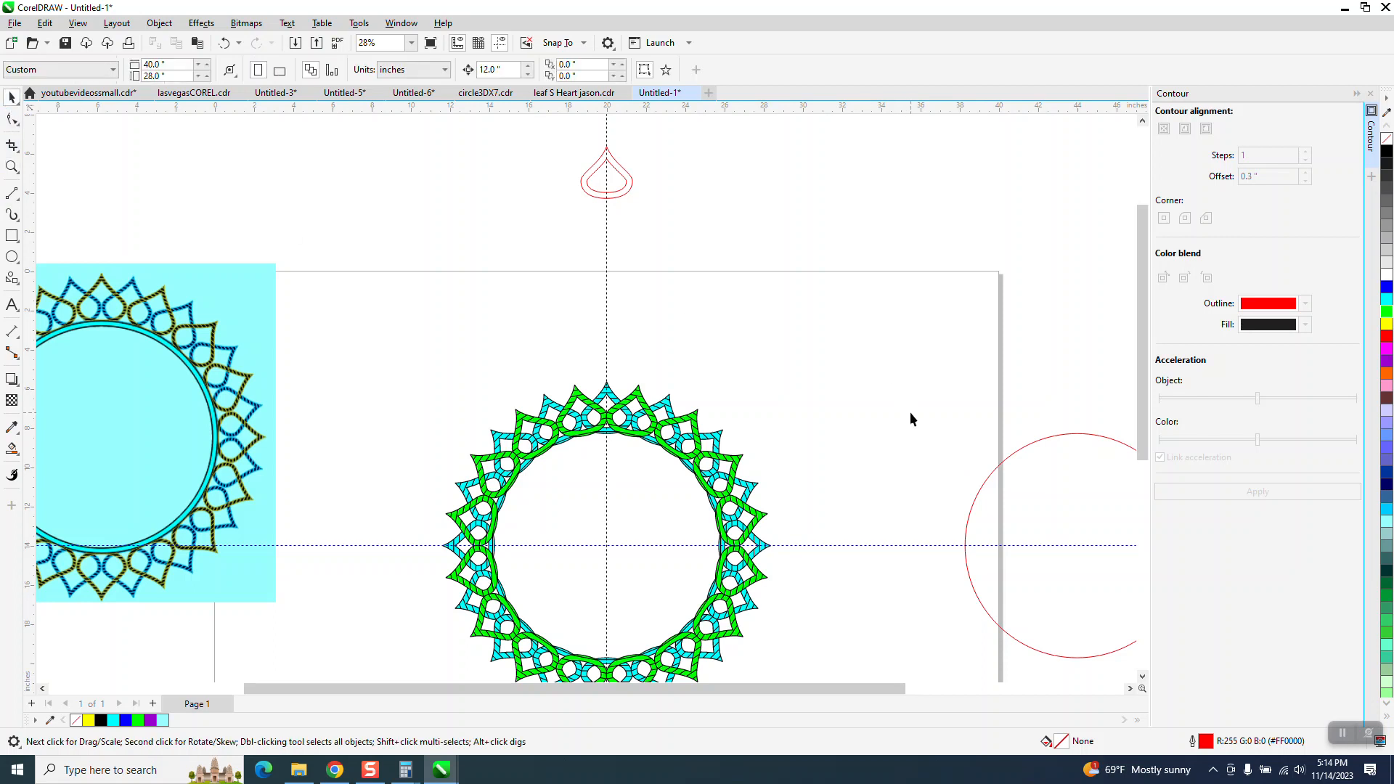
{"action": "left_click", "coordinate": [984, 501]}
{"action": "key", "text": "Left"}
{"action": "key", "text": "Left"}
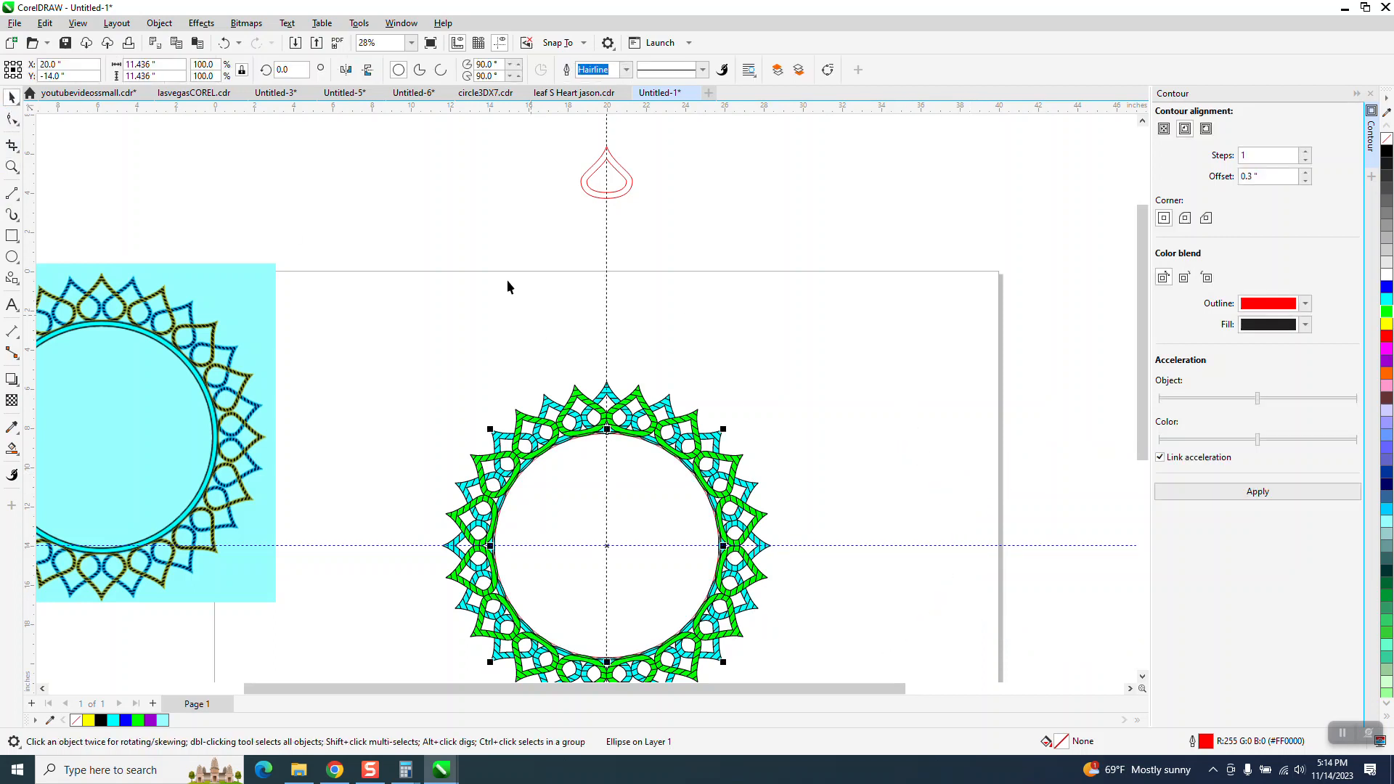
- Set the outline width of the red circle inside the petal rings to 16 pt
{"action": "left_click", "coordinate": [626, 69]}
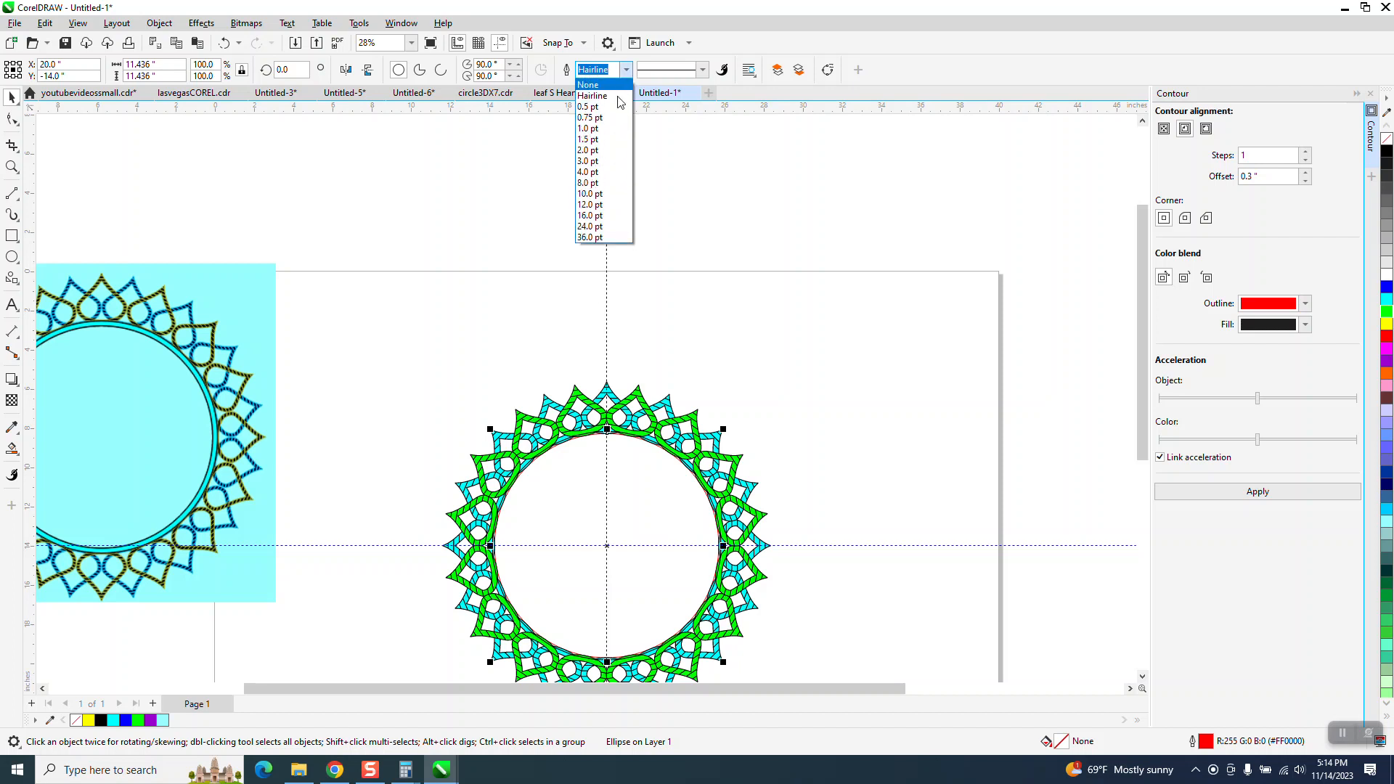
{"action": "left_click", "coordinate": [594, 216]}
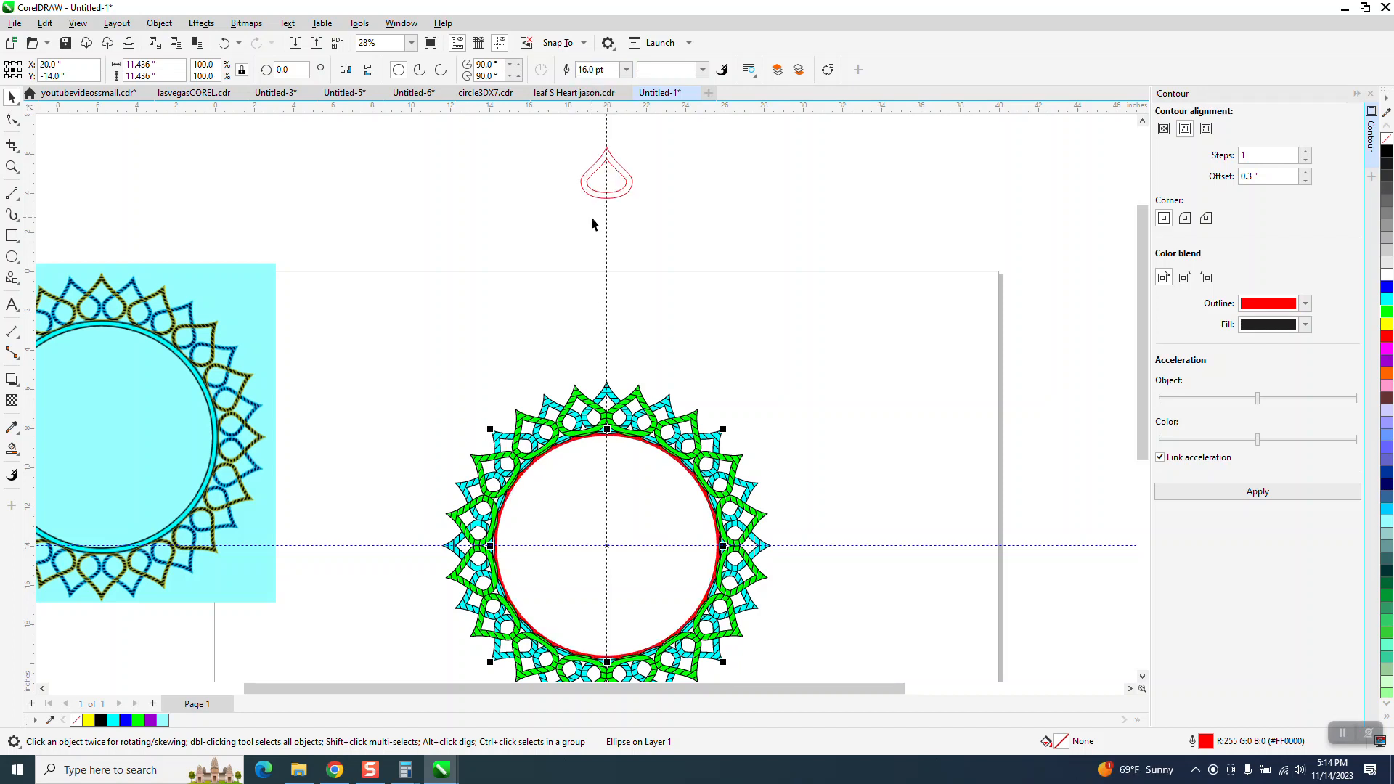
- Try a 36 pt outline on the red circle and convert that outline to an object
{"action": "left_click", "coordinate": [626, 69]}
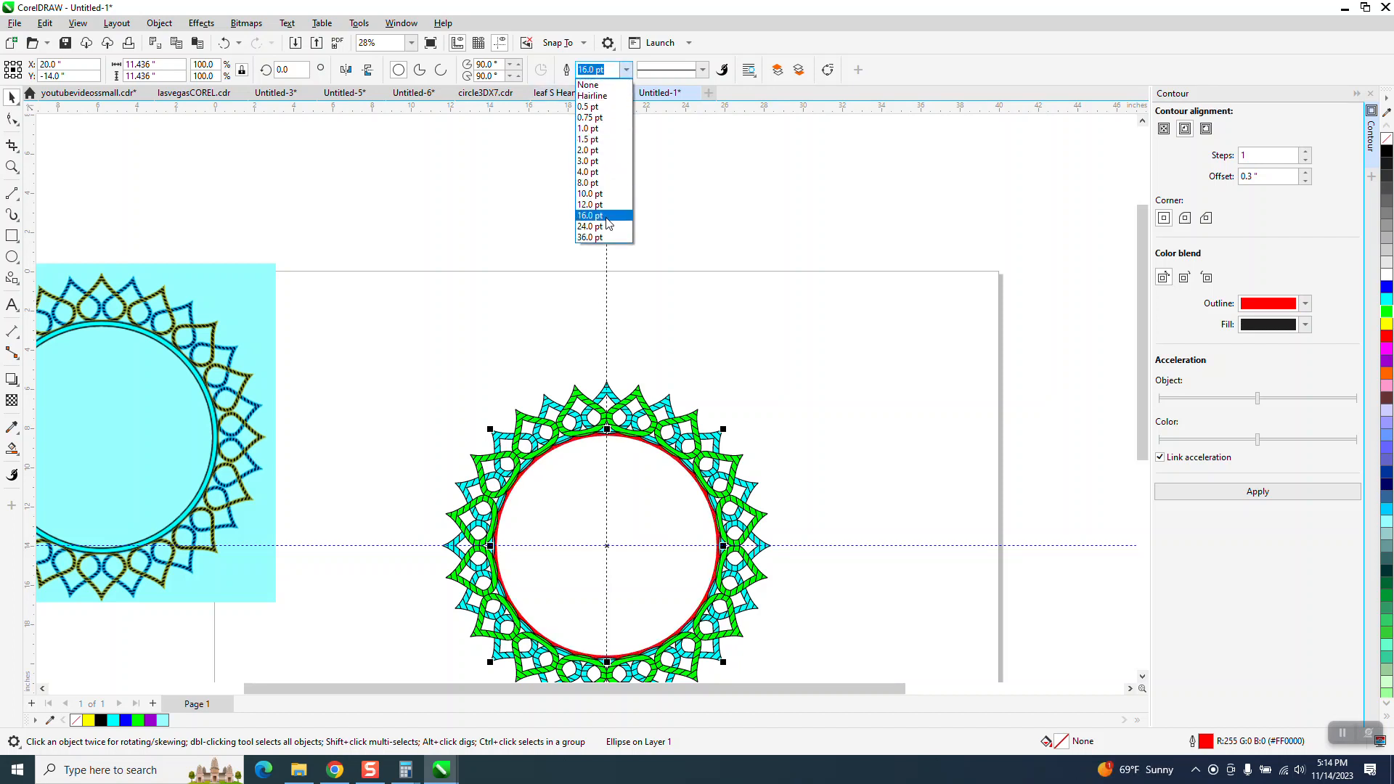
{"action": "left_click", "coordinate": [599, 242]}
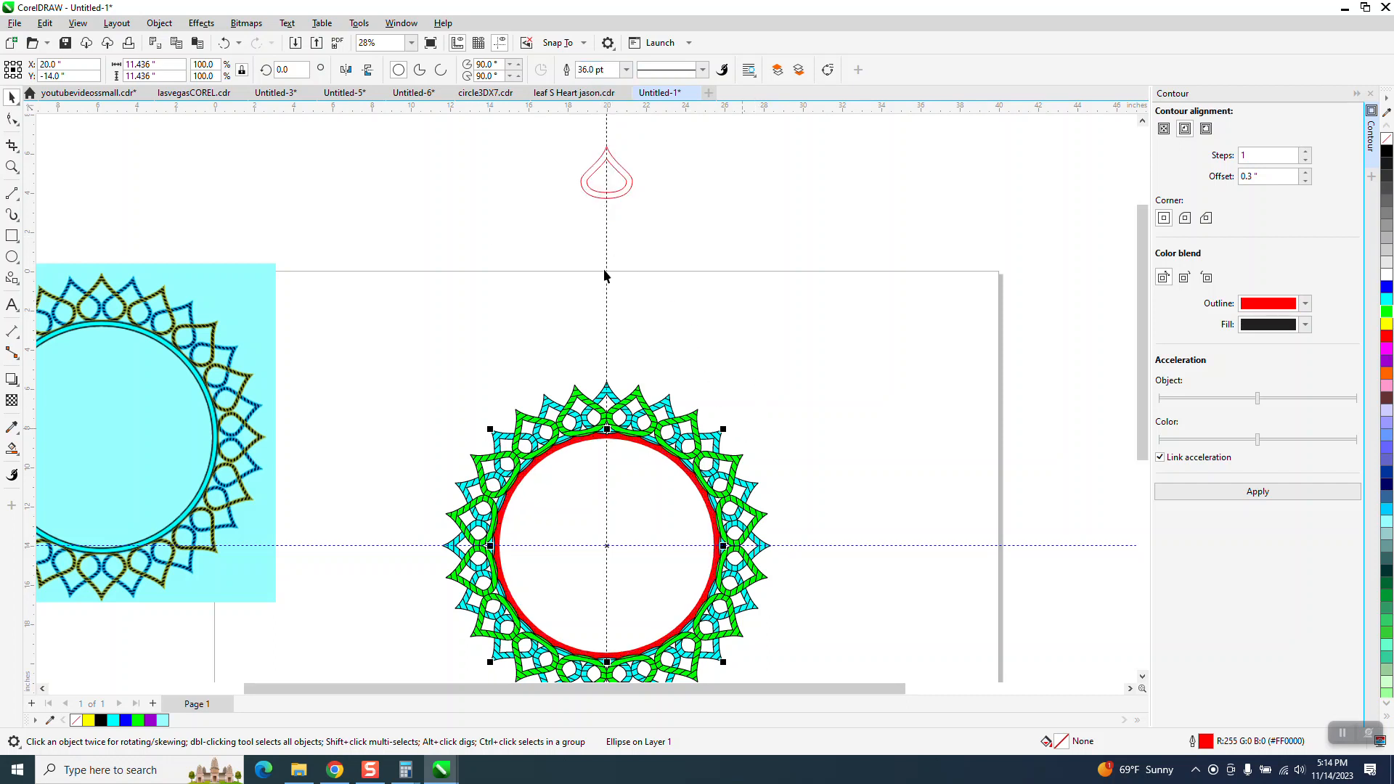
{"action": "left_click", "coordinate": [161, 27]}
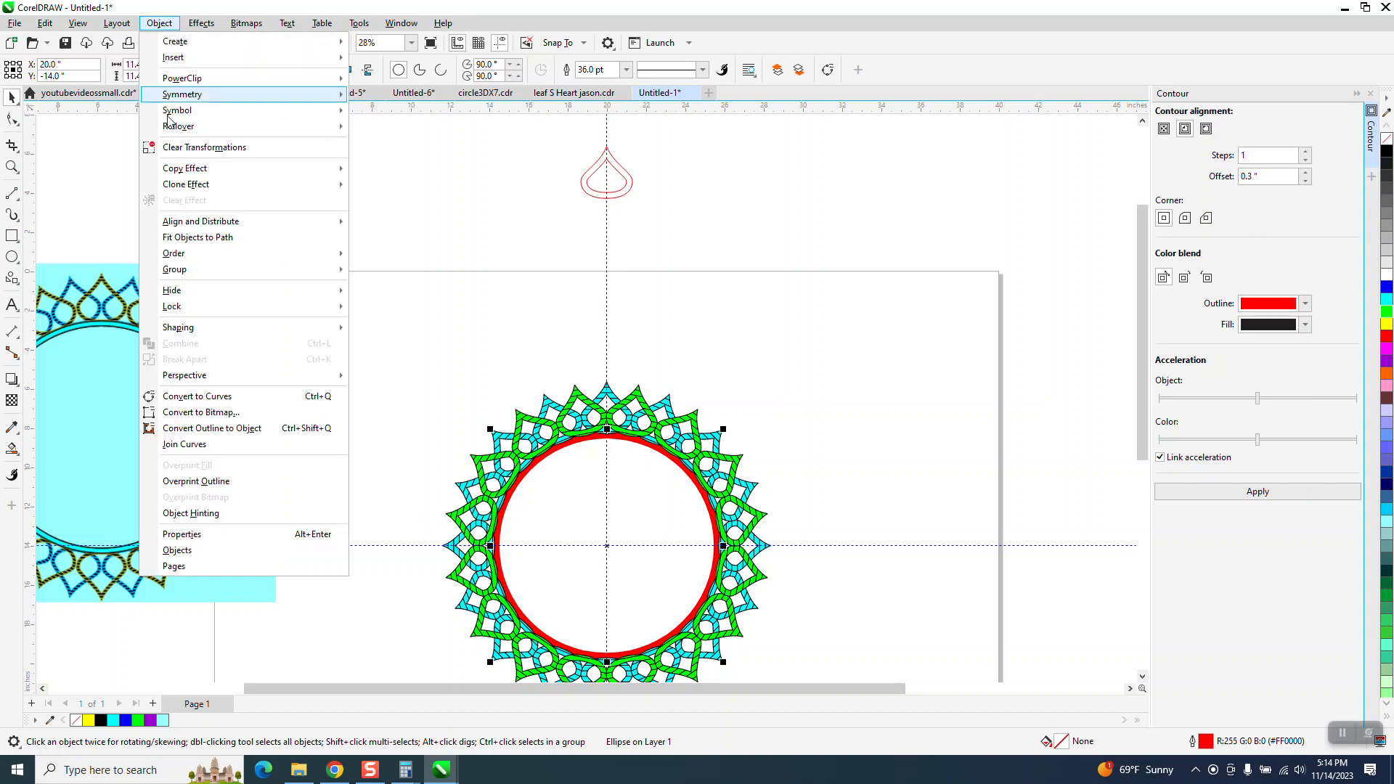
{"action": "left_click", "coordinate": [211, 428]}
- Give the converted ring a black outline and cyan fill, nudging it 24 inches to the right and back to the middle
{"action": "left_click", "coordinate": [1387, 141]}
{"action": "right_click", "coordinate": [1388, 151]}
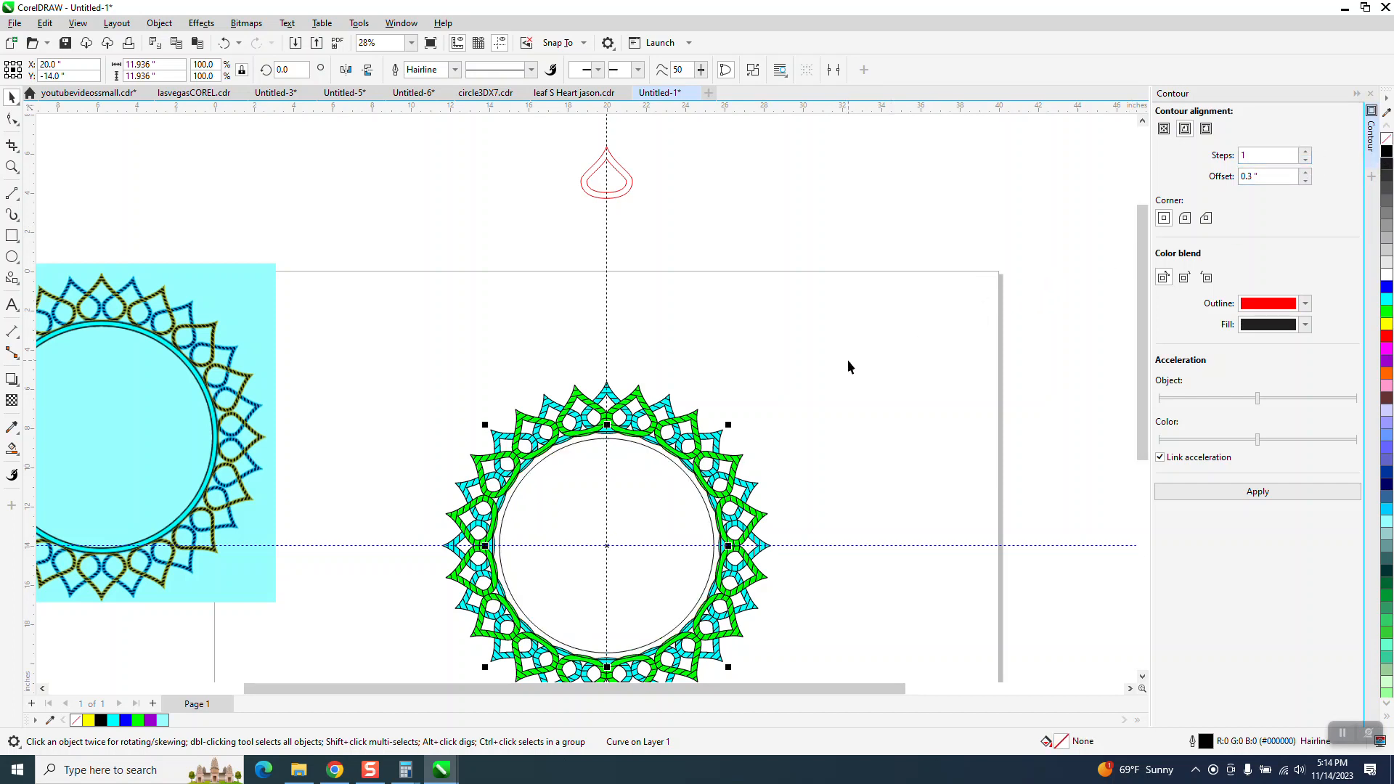
{"action": "key", "text": "Right"}
{"action": "key", "text": "Right"}
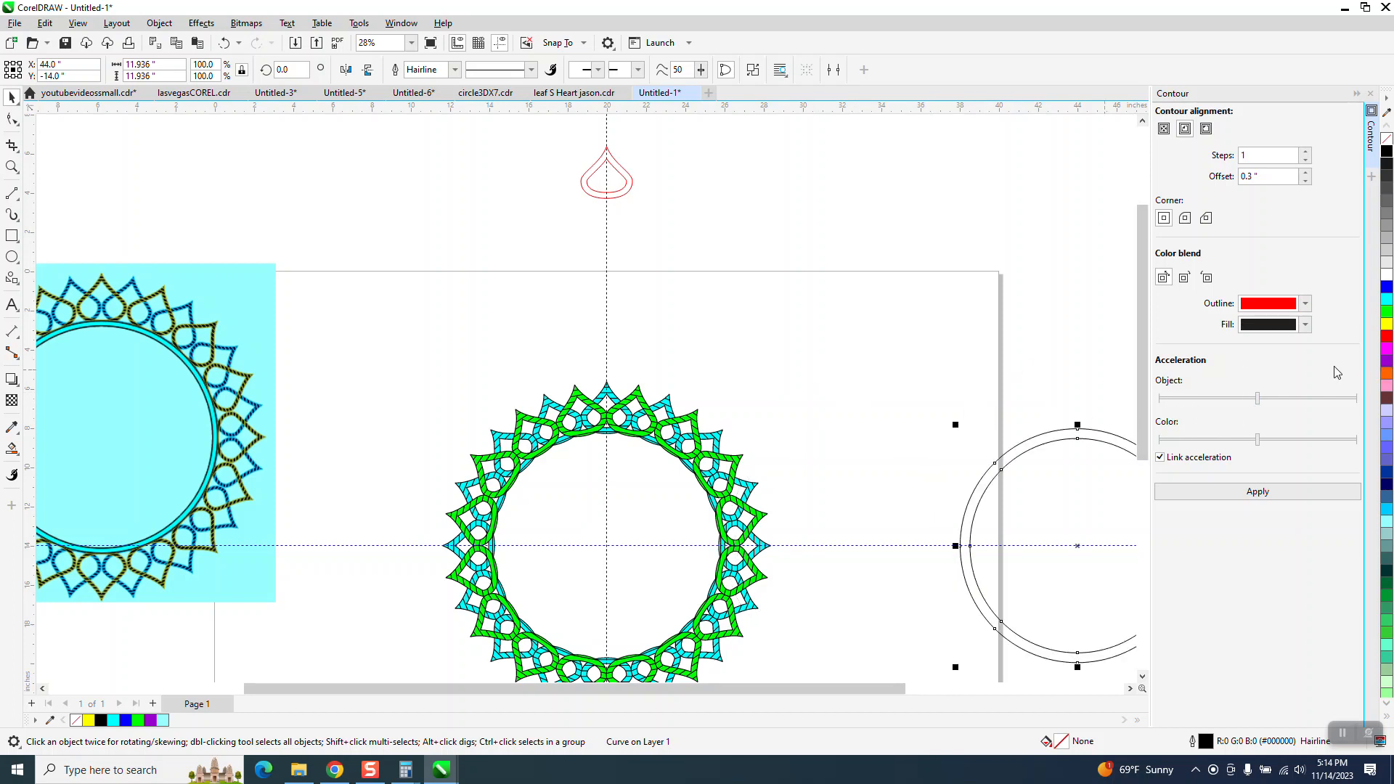
{"action": "left_click", "coordinate": [1386, 297]}
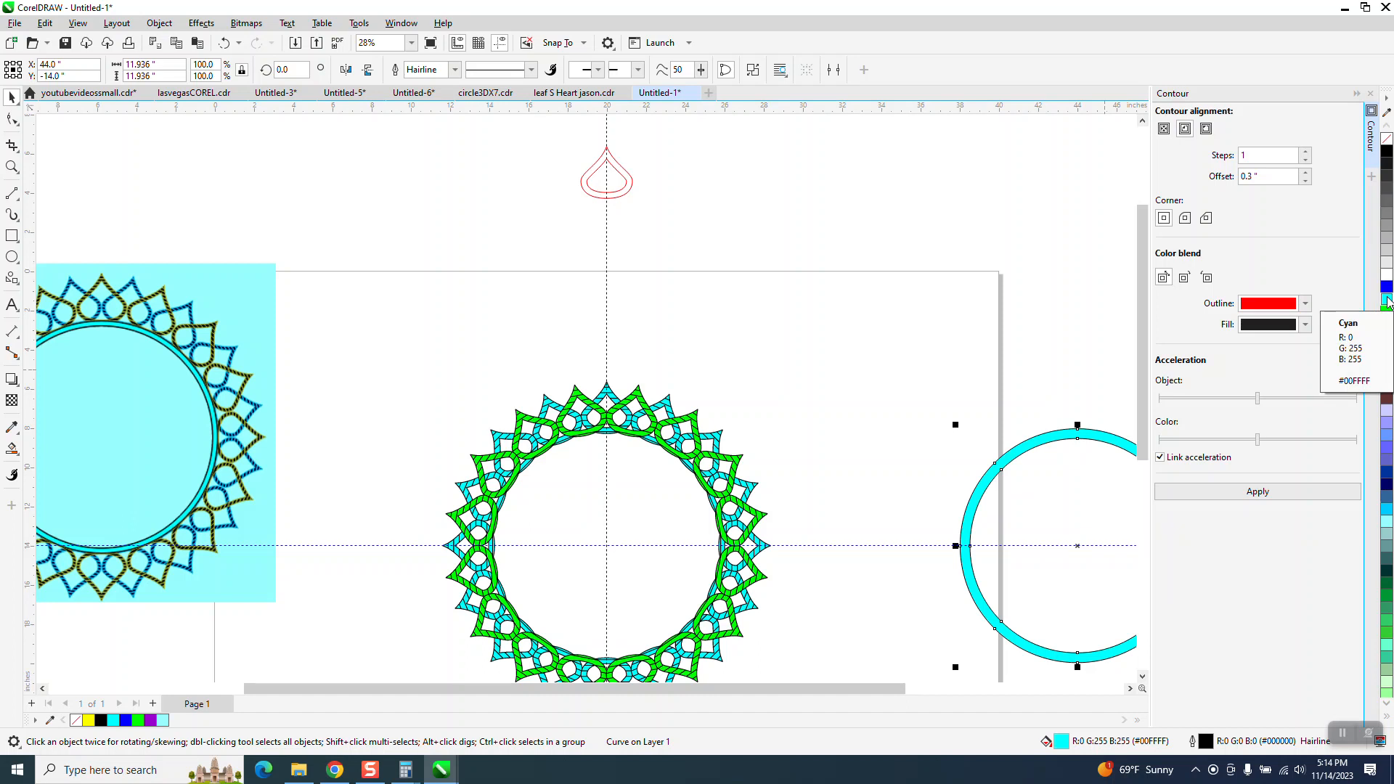
{"action": "key", "text": "Left"}
{"action": "key", "text": "Left"}
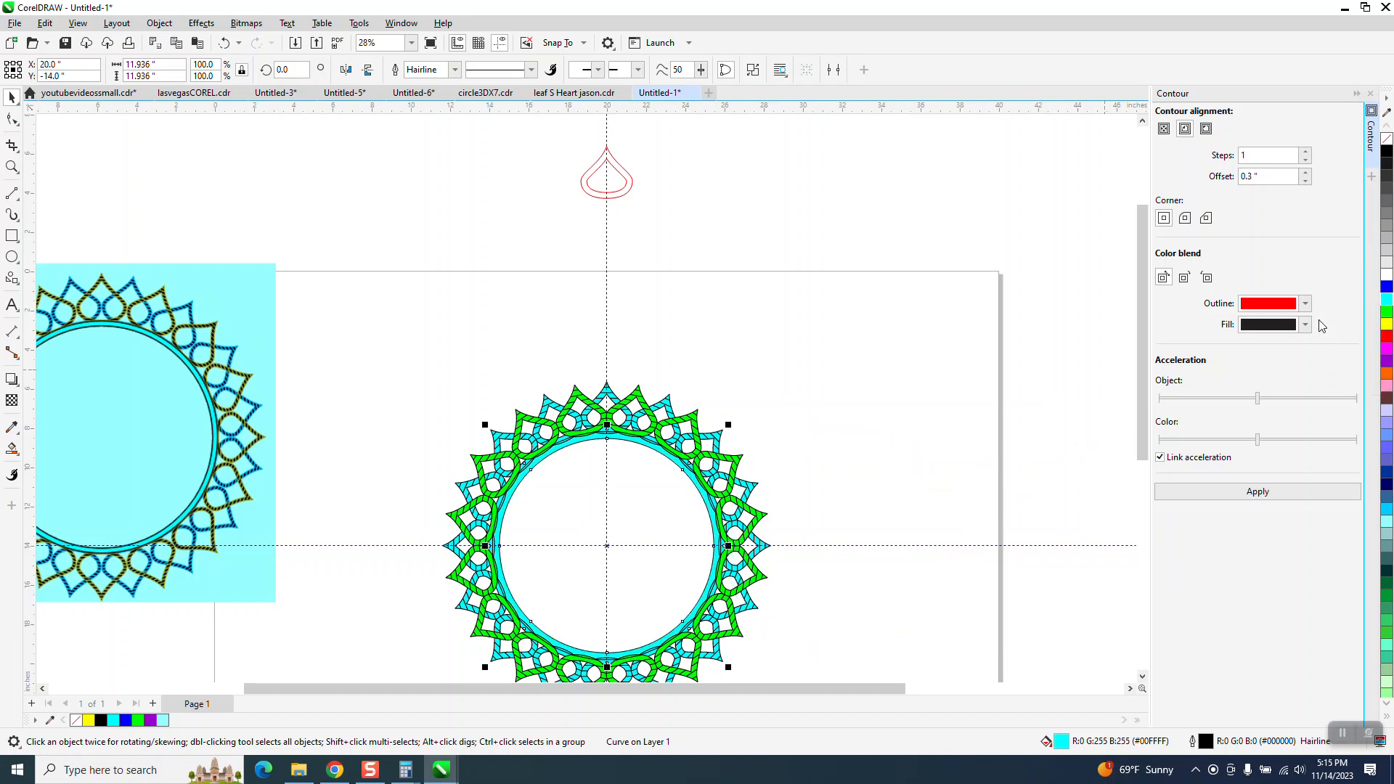
- Bring the cyan ring to the front of the page, above the petals
{"action": "left_click", "coordinate": [159, 22]}
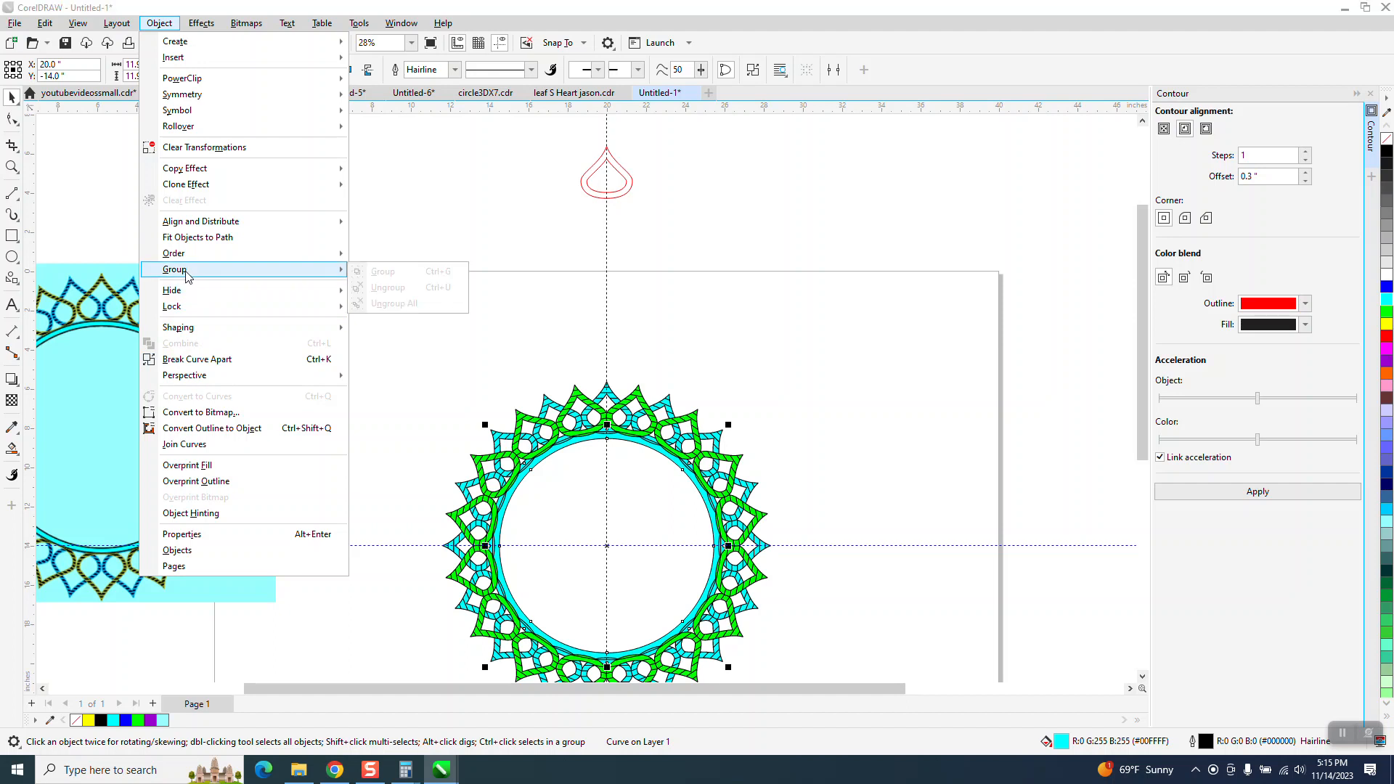
{"action": "mouse_move", "coordinate": [183, 256]}
{"action": "left_click", "coordinate": [395, 261]}
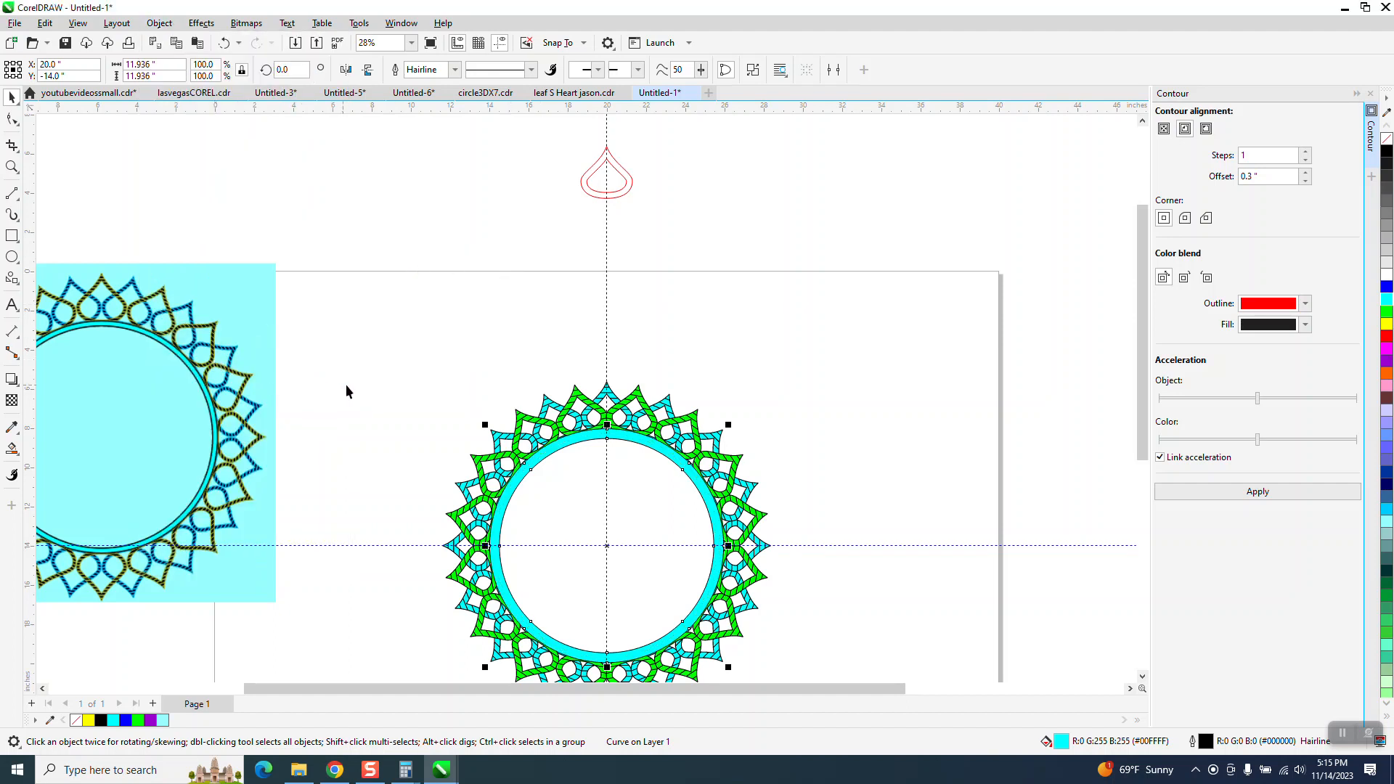
- Set the cyan ring's outline width to 4 pt
{"action": "left_click", "coordinate": [11, 166]}
{"action": "left_click_drag", "start_coordinate": [465, 366], "coordinate": [877, 525]}
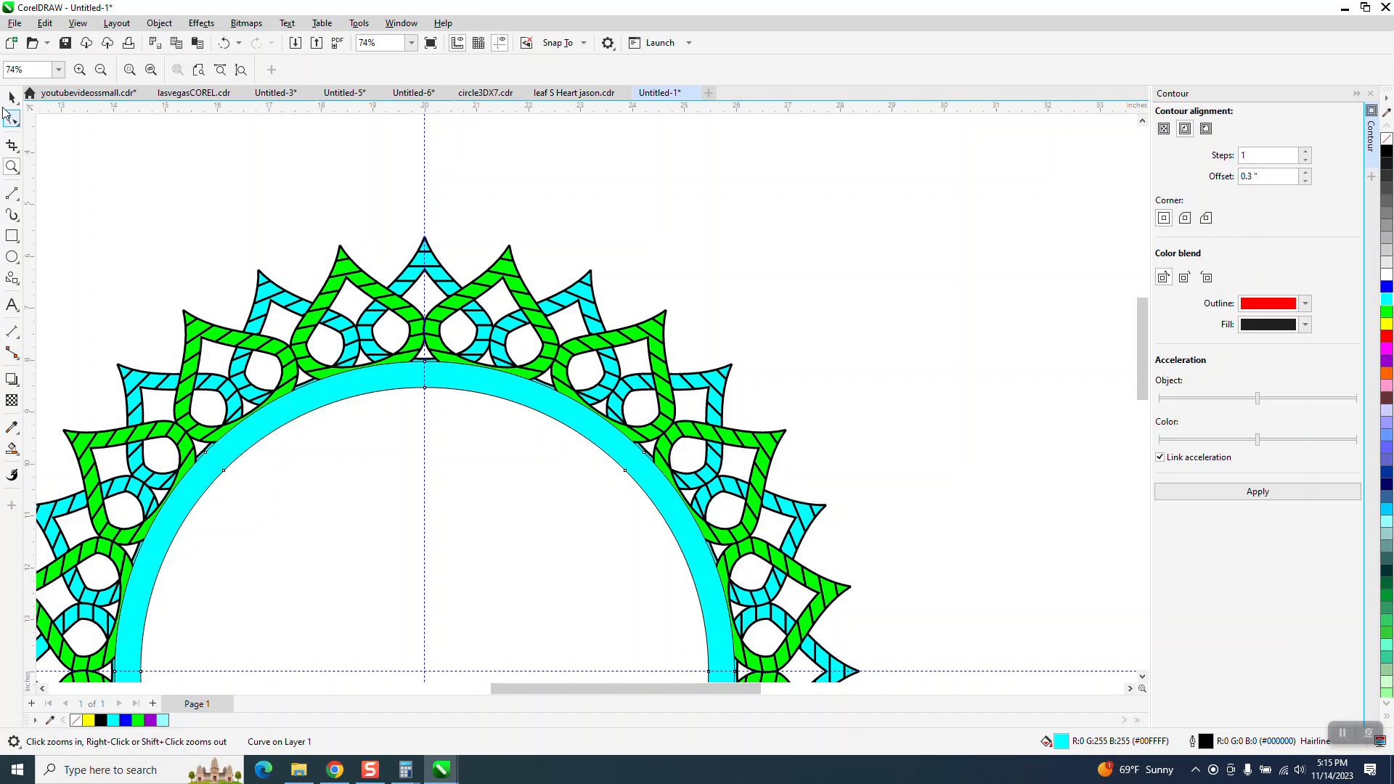
{"action": "left_click", "coordinate": [12, 97]}
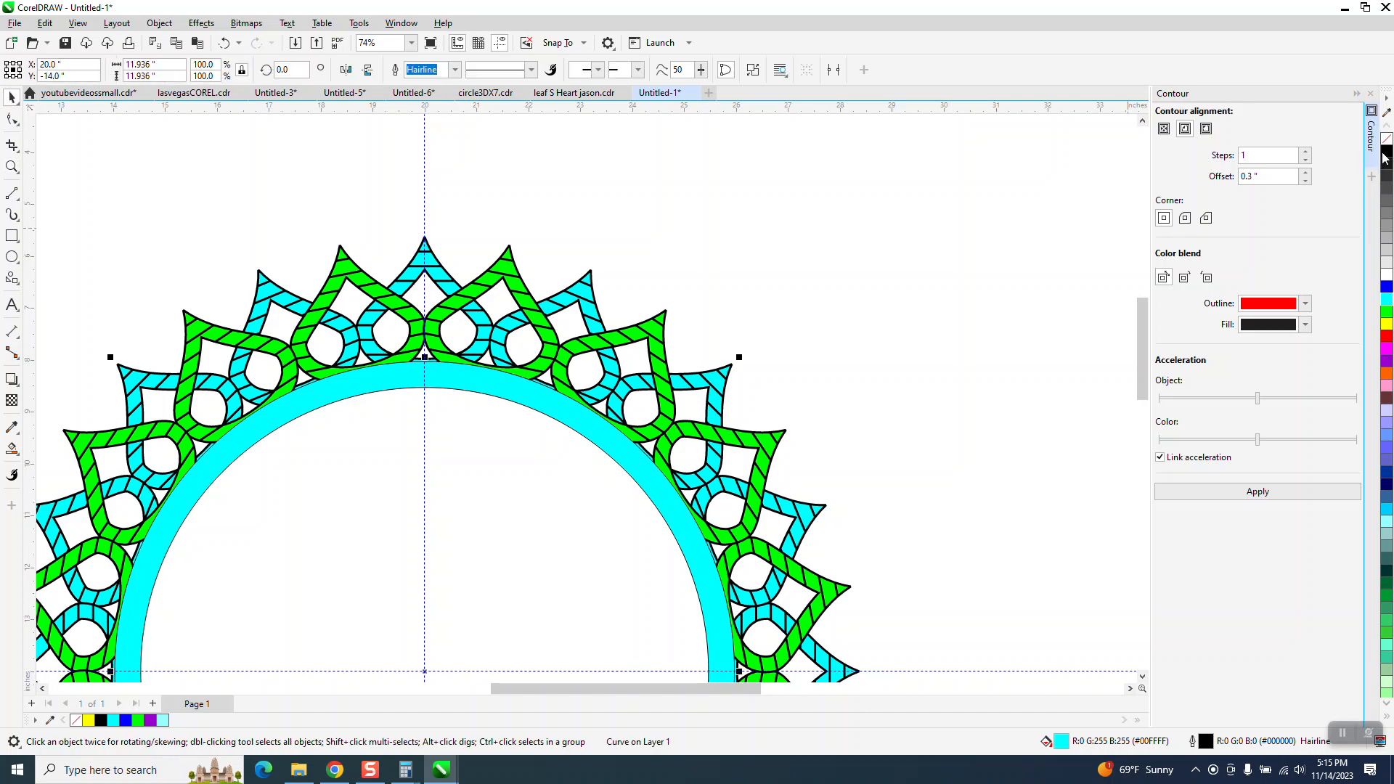
{"action": "left_click", "coordinate": [455, 71]}
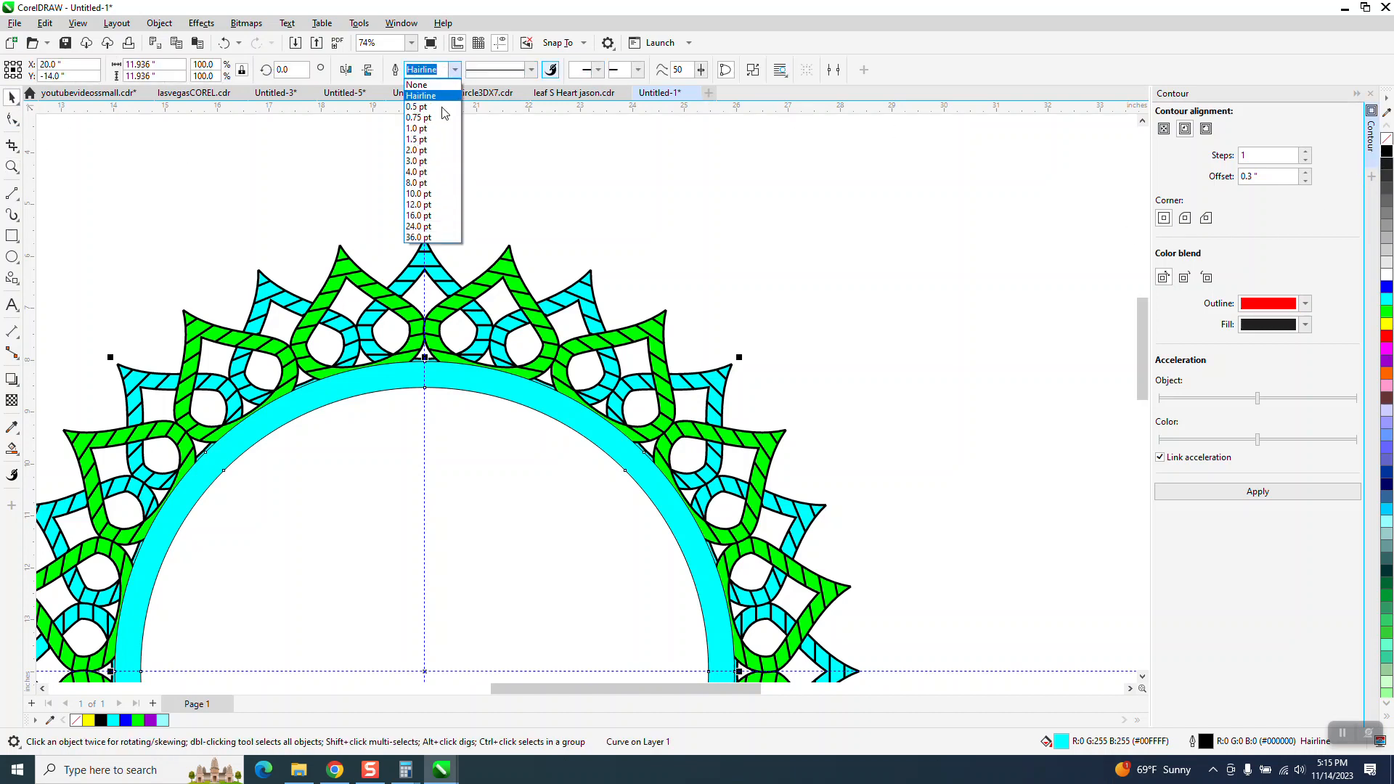
{"action": "left_click", "coordinate": [428, 174]}
{"action": "scroll", "coordinate": [848, 272], "scroll_direction": "down", "scroll_amount": 3}
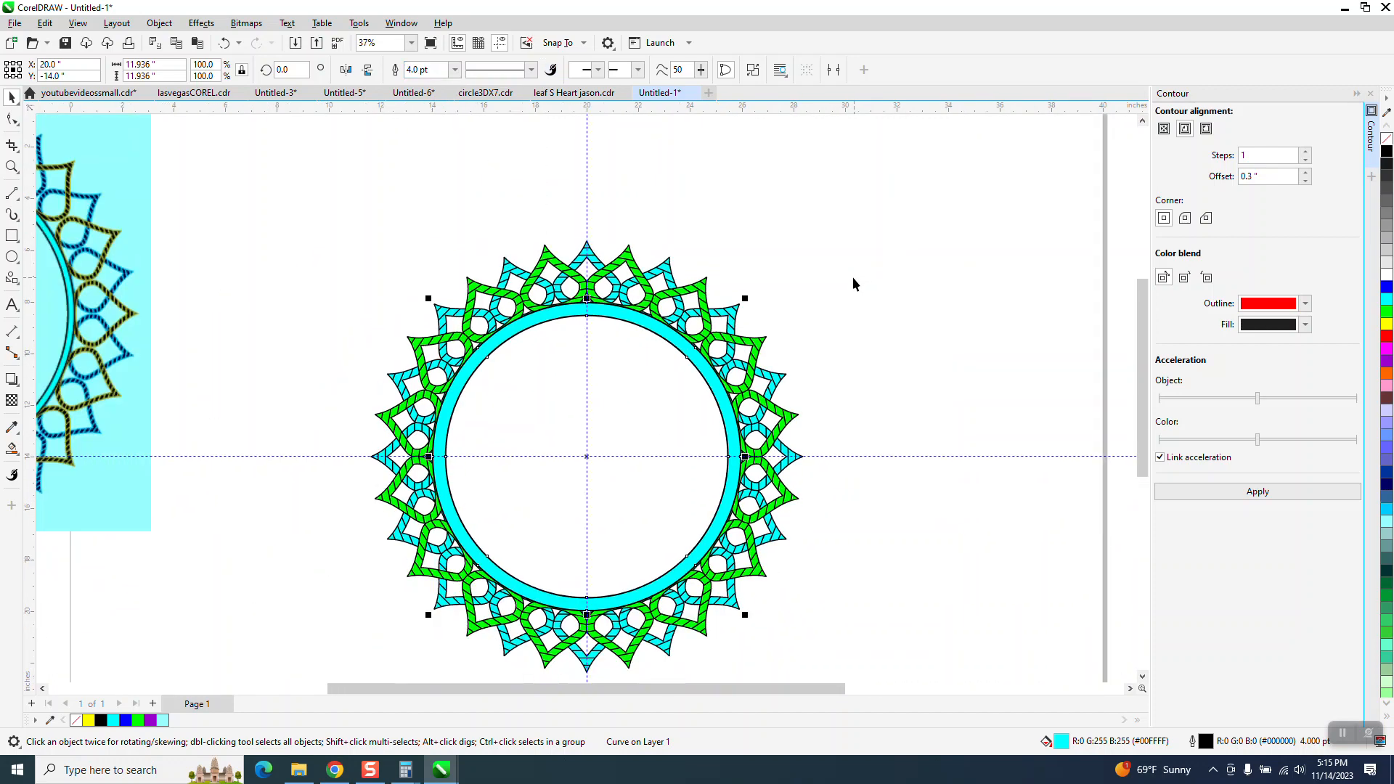
{"action": "scroll", "coordinate": [798, 289], "scroll_direction": "down", "scroll_amount": 1}
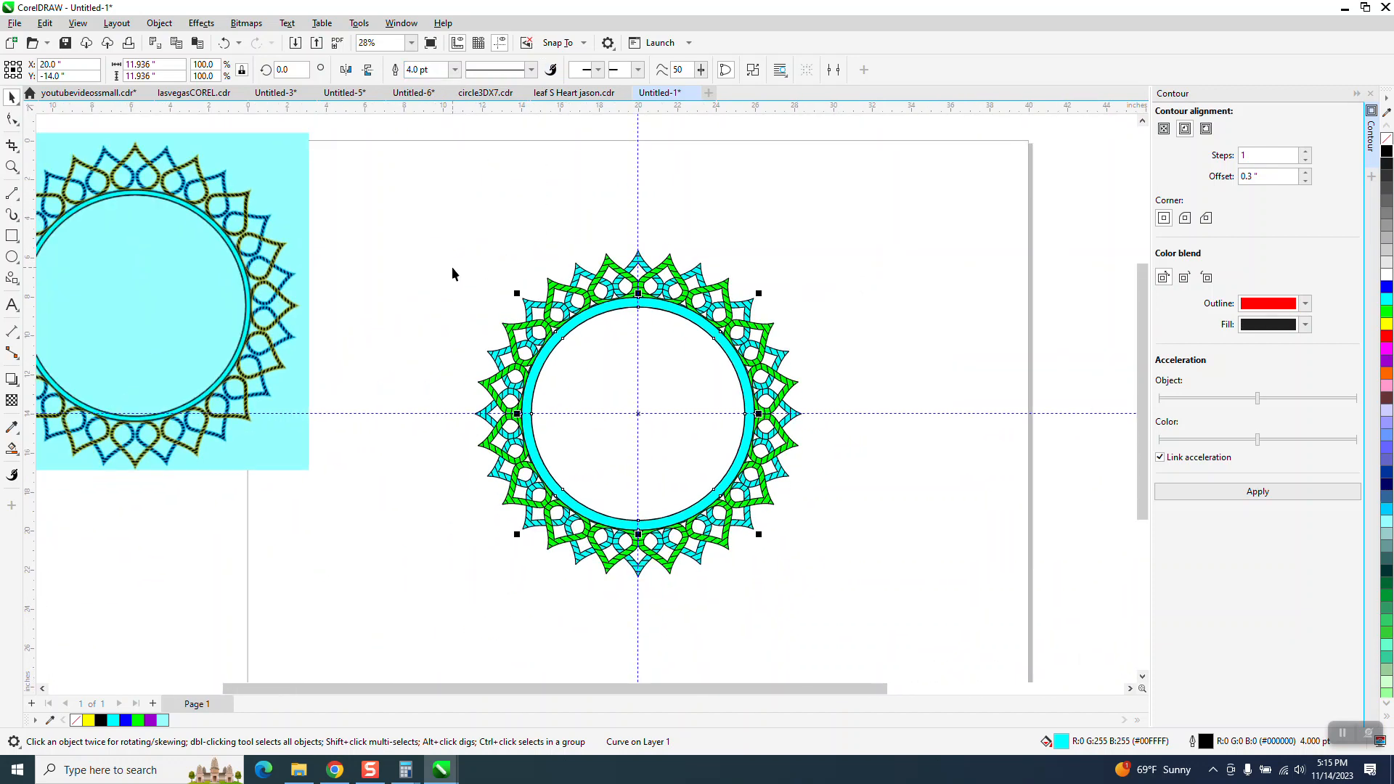
- Undo the ring's edits and the outline conversion, back to the red circle with its 16 pt outline
{"action": "left_click", "coordinate": [225, 44]}
{"action": "left_click", "coordinate": [224, 43]}
{"action": "left_click", "coordinate": [225, 43]}
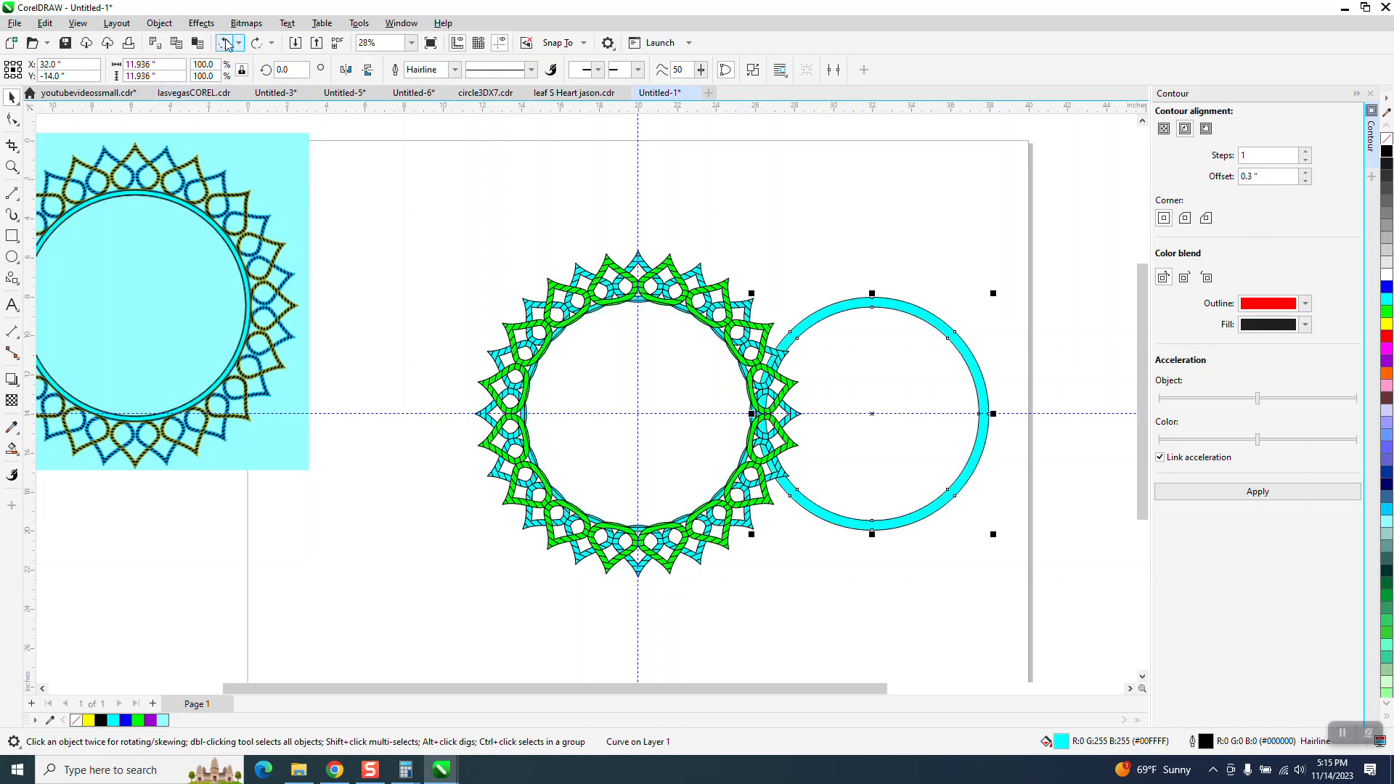
{"action": "left_click", "coordinate": [226, 44]}
{"action": "left_click", "coordinate": [226, 44]}
{"action": "left_click", "coordinate": [226, 43]}
{"action": "left_click", "coordinate": [226, 44]}
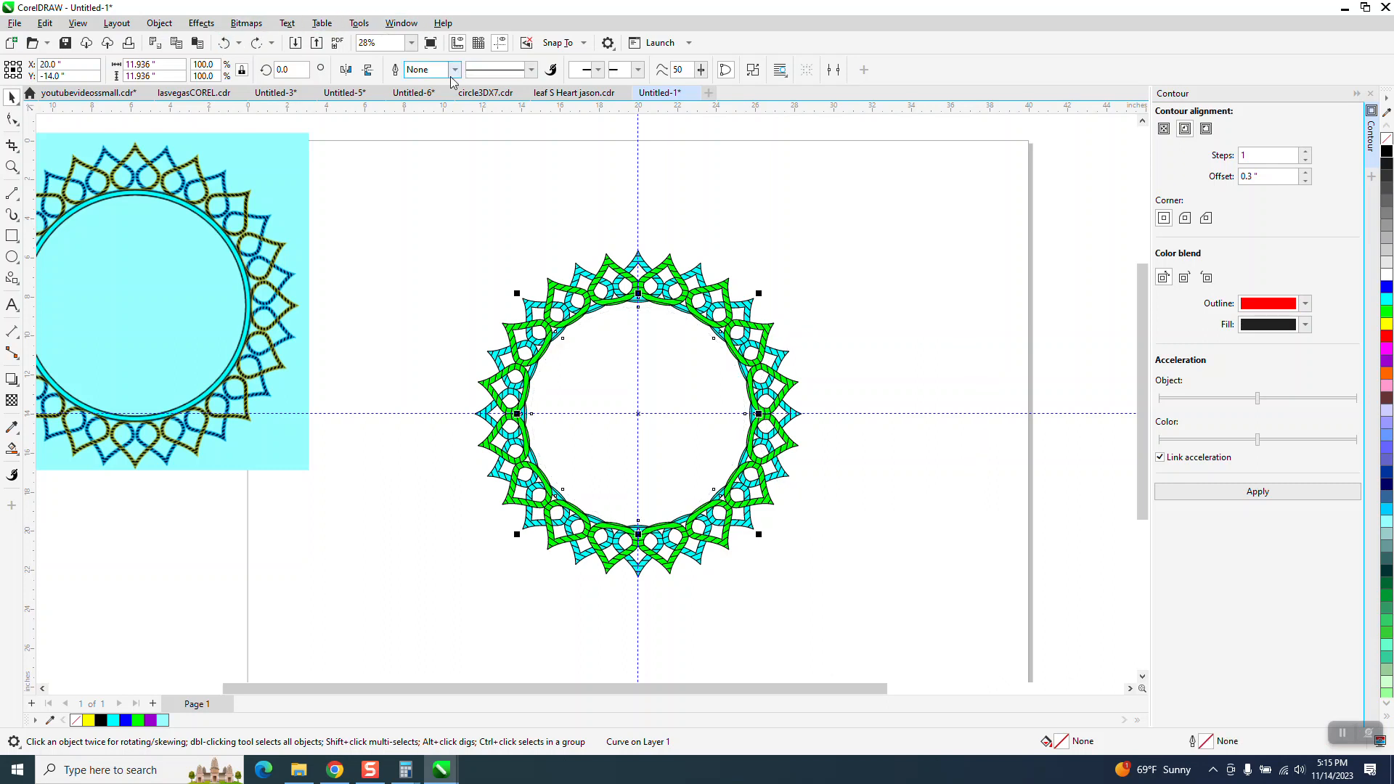
{"action": "left_click", "coordinate": [467, 131]}
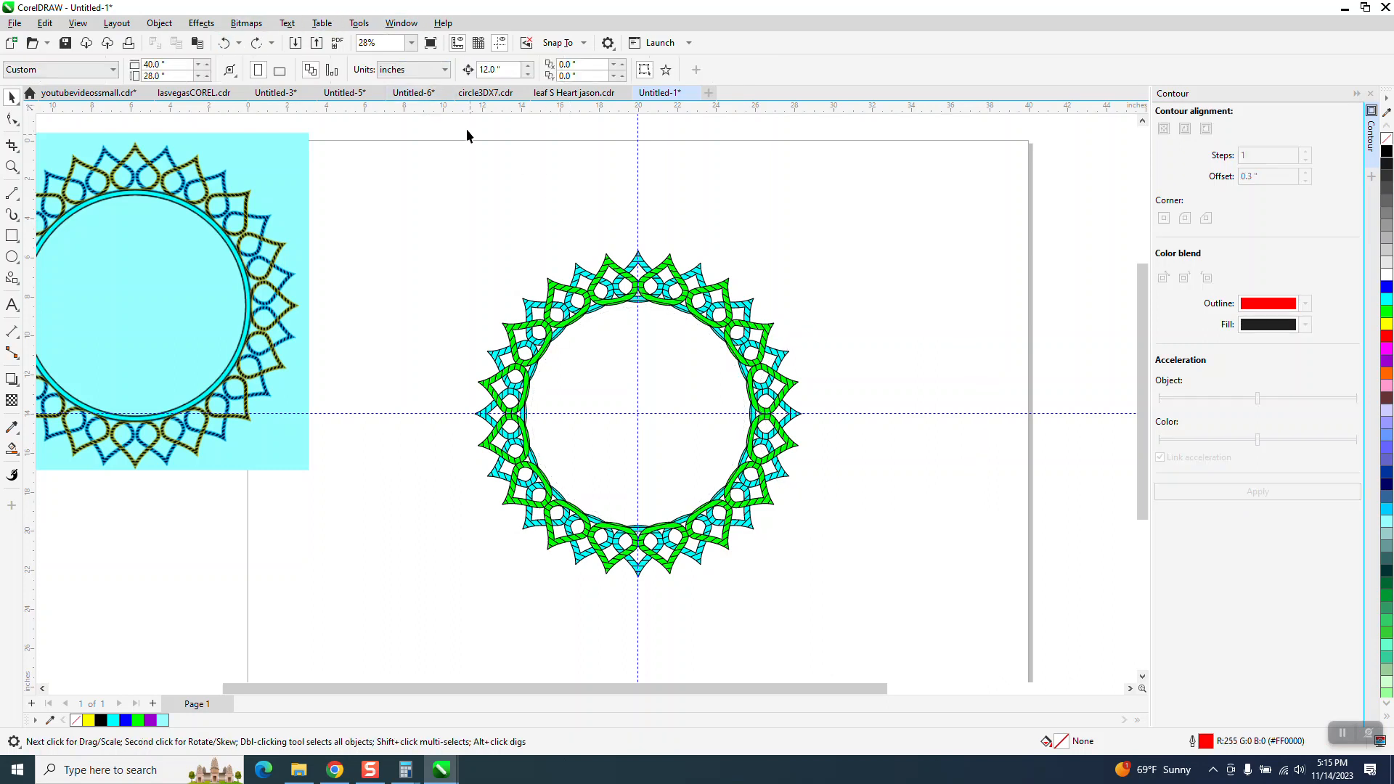
{"action": "left_click", "coordinate": [256, 43]}
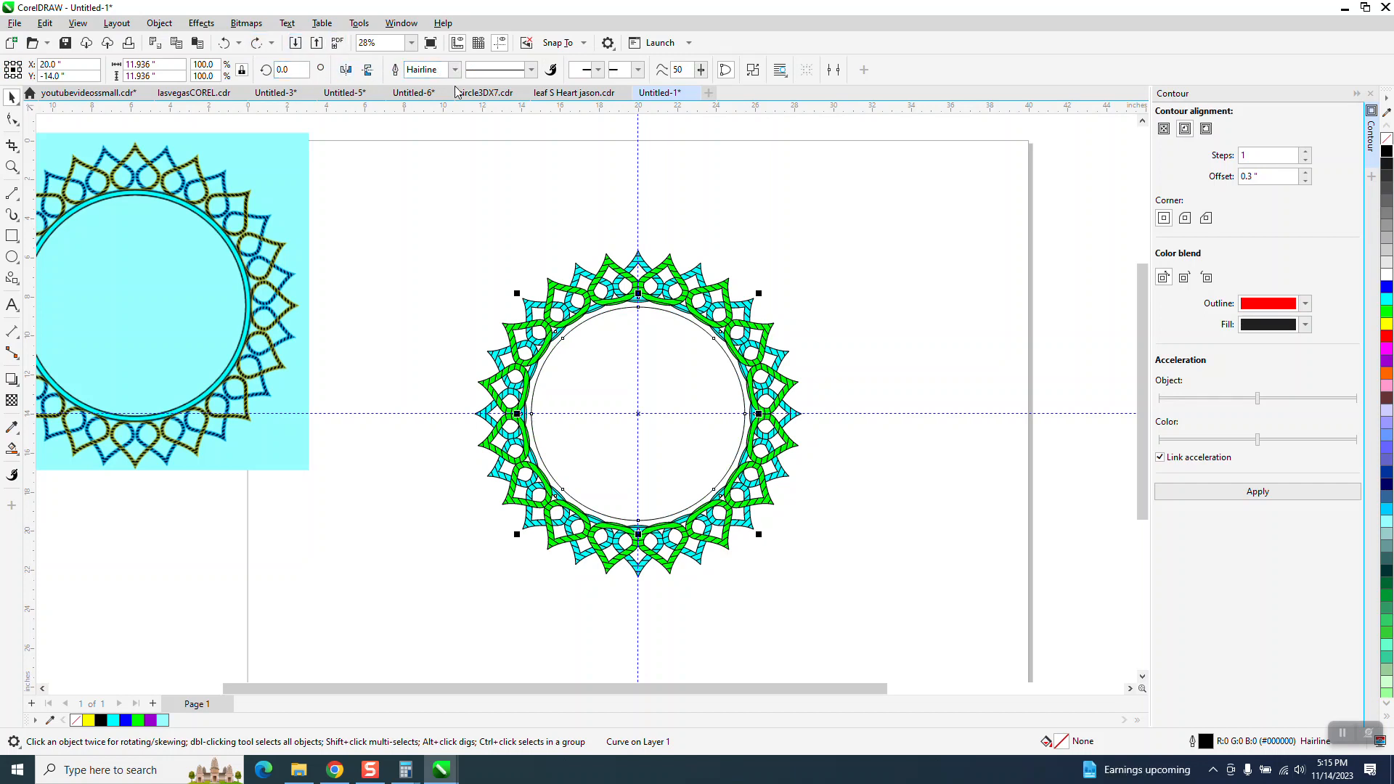
{"action": "key", "text": "ctrl+shift+z"}
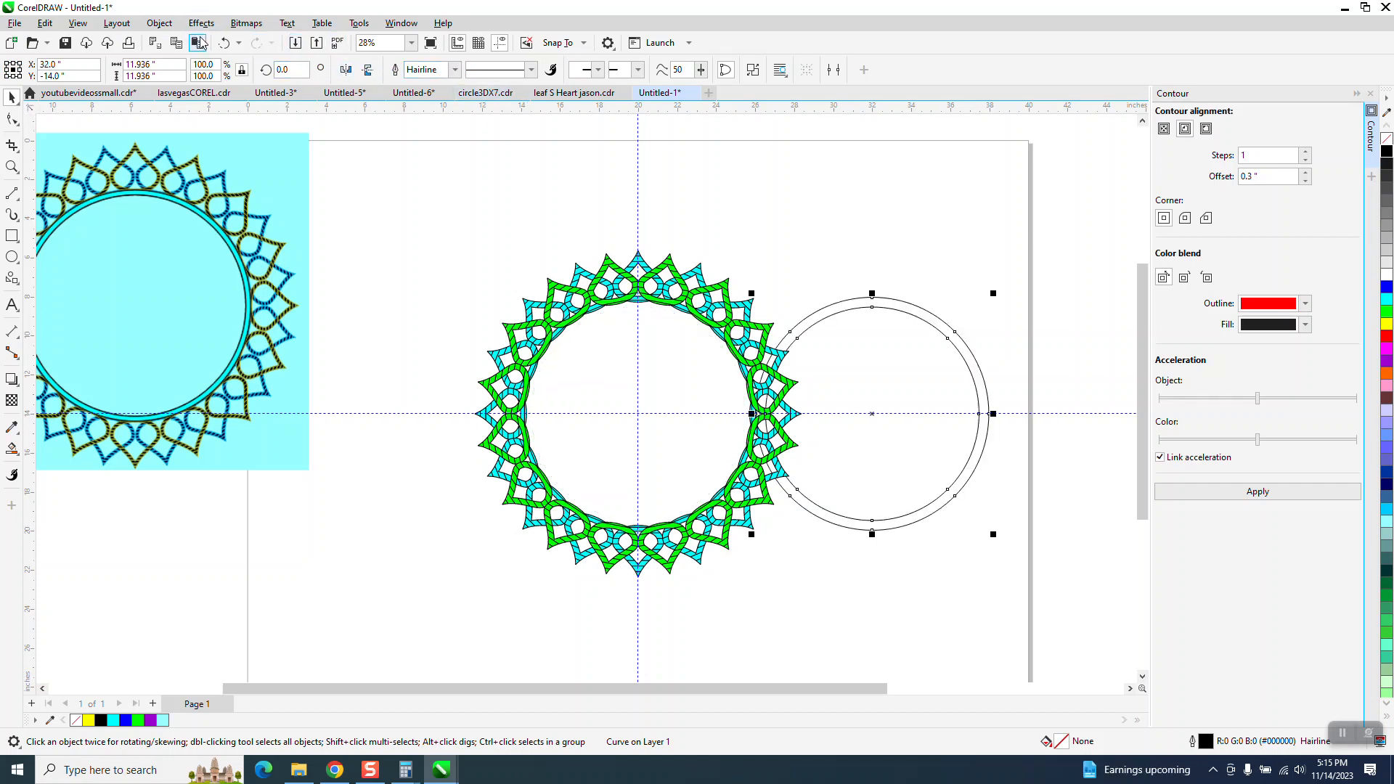
{"action": "left_click", "coordinate": [224, 44]}
{"action": "left_click", "coordinate": [224, 43]}
{"action": "left_click", "coordinate": [225, 44]}
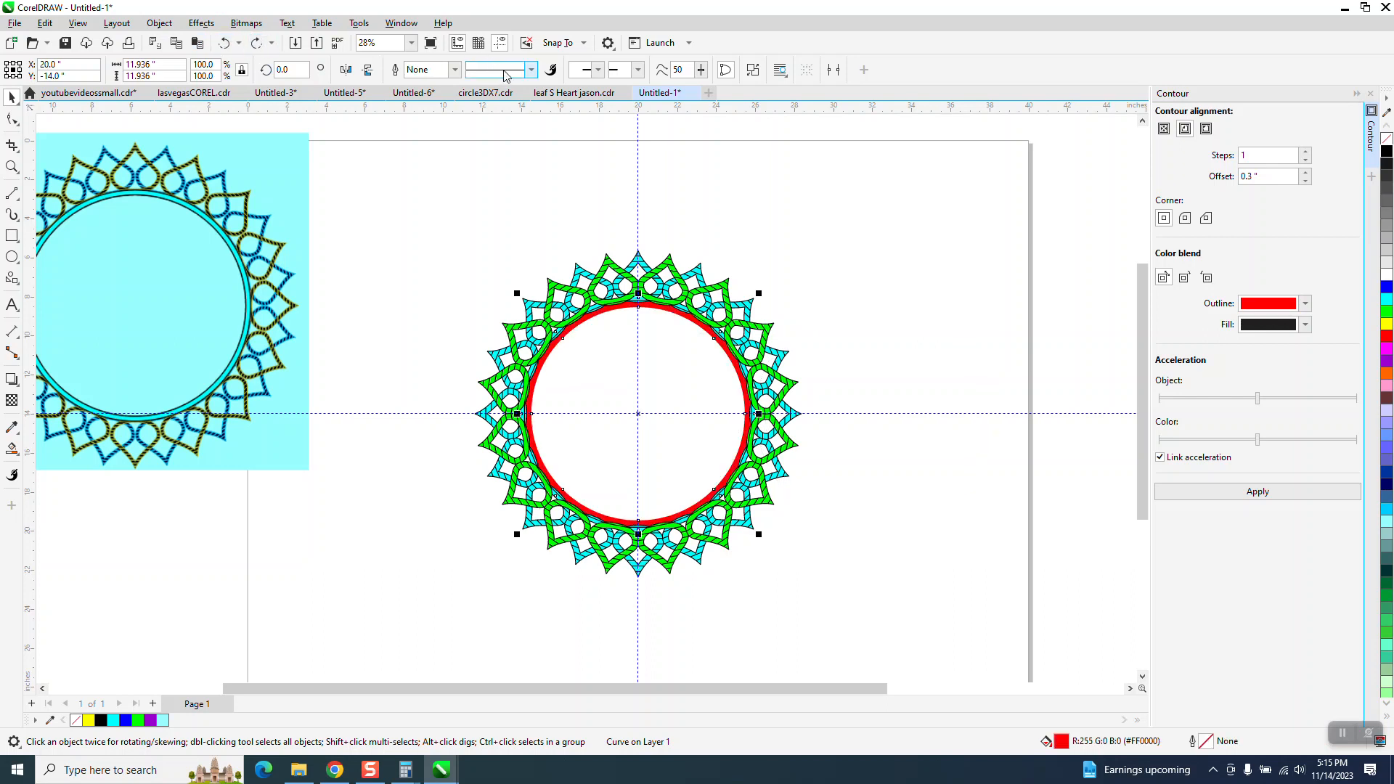
{"action": "key", "text": "ctrl+shift+z"}
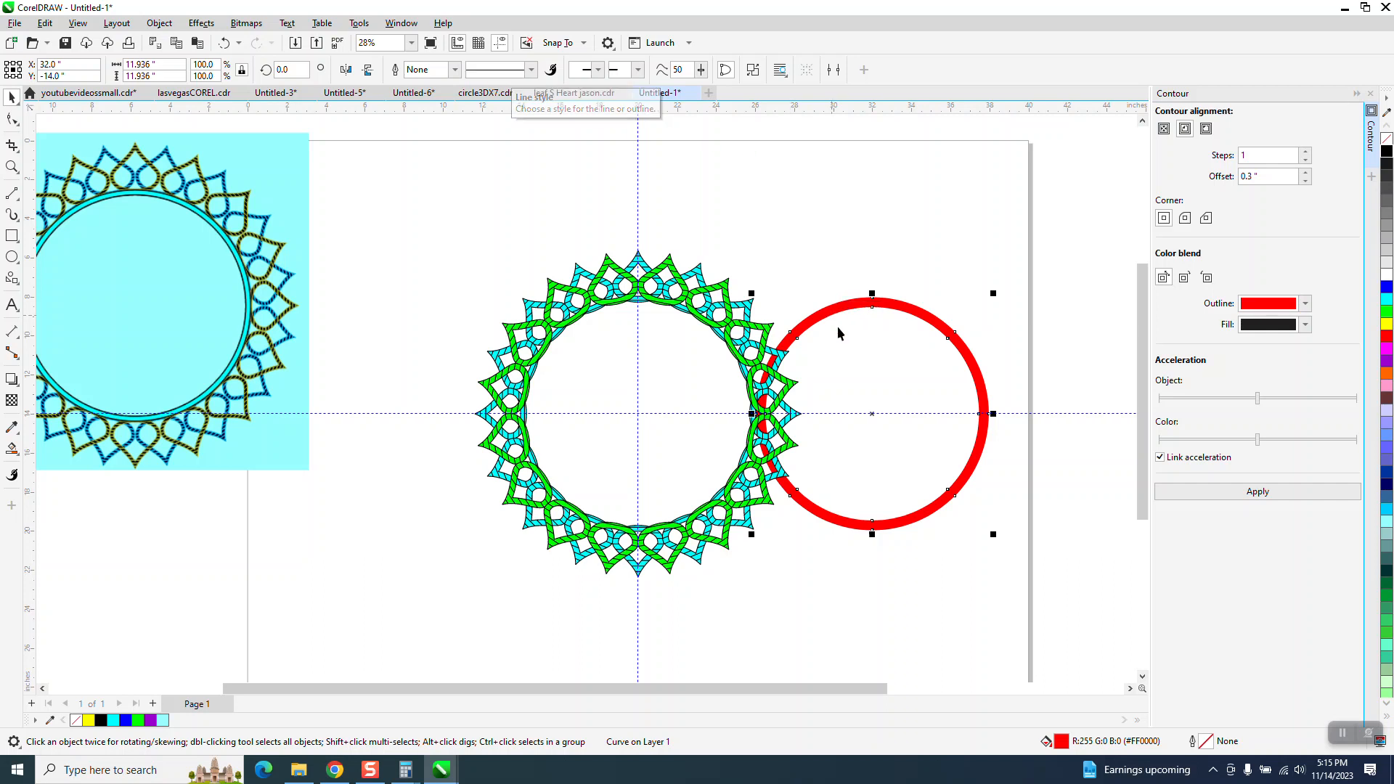
{"action": "left_click", "coordinate": [225, 43]}
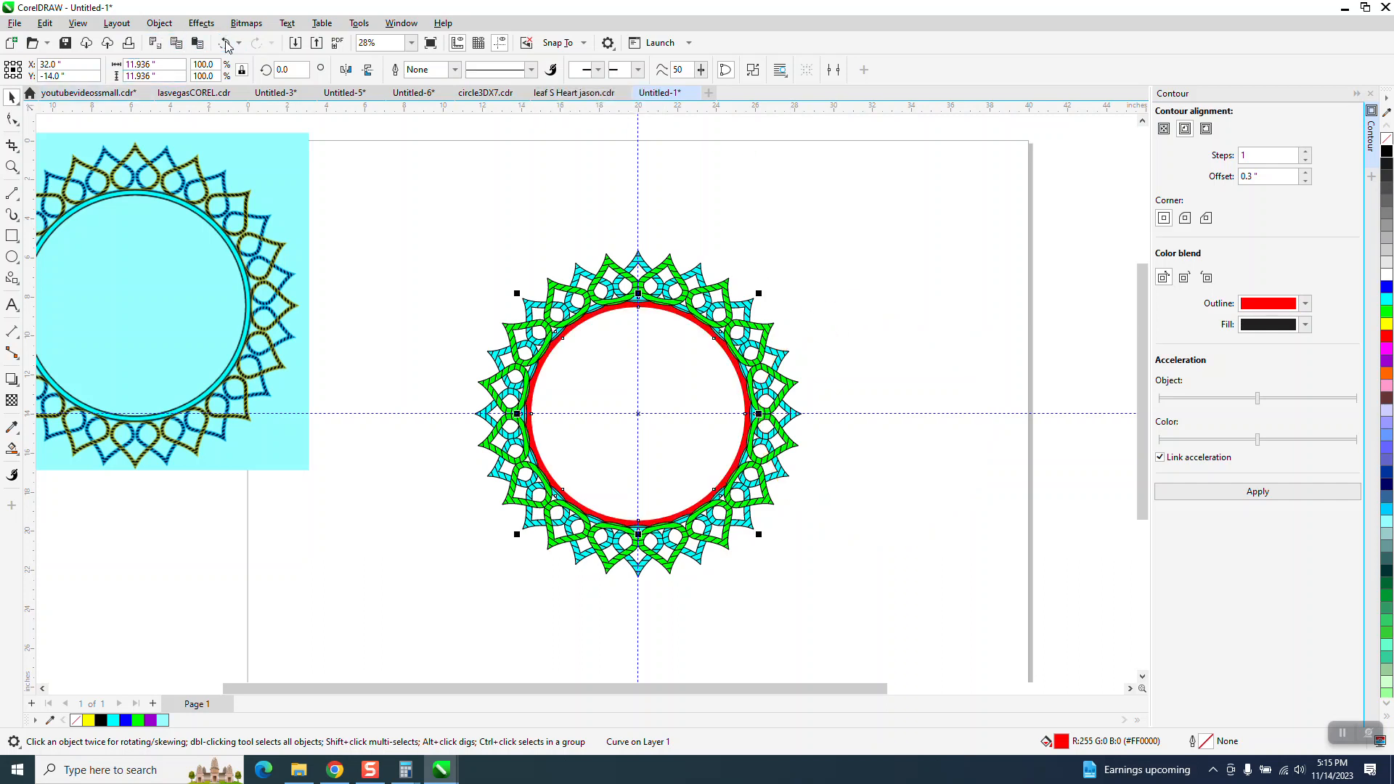
{"action": "left_click", "coordinate": [226, 44]}
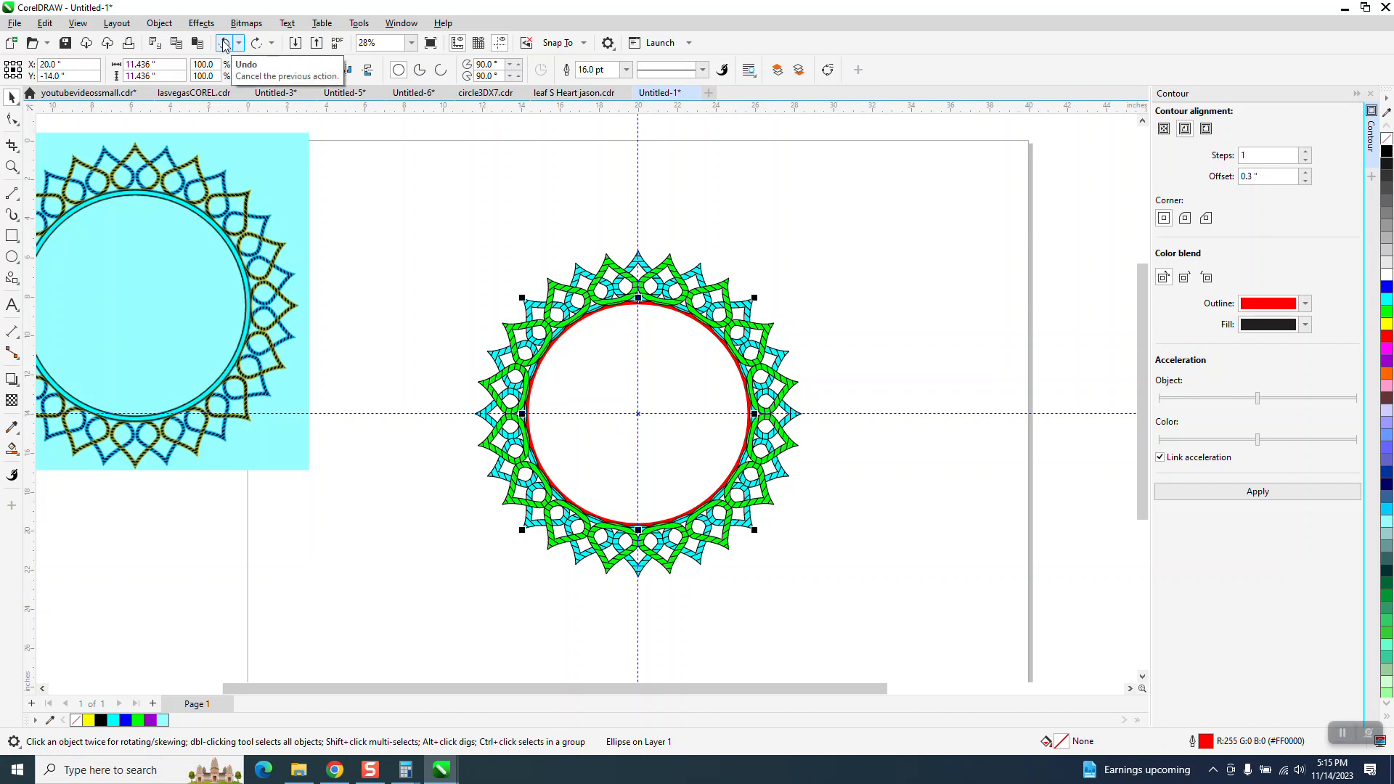
- Nudge the red circle 12 inches to the right and convert its 16 pt outline to an object
{"action": "key", "text": "Right"}
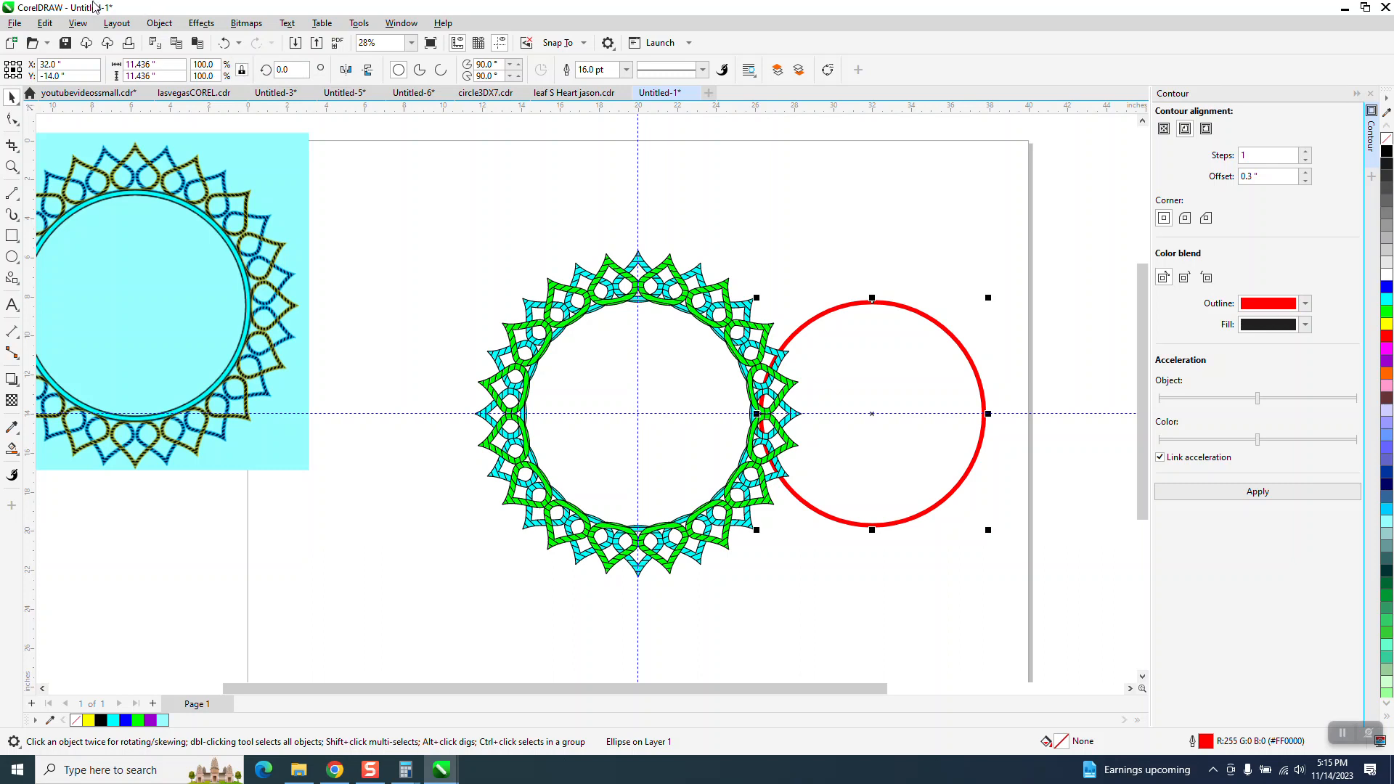
{"action": "left_click", "coordinate": [152, 26]}
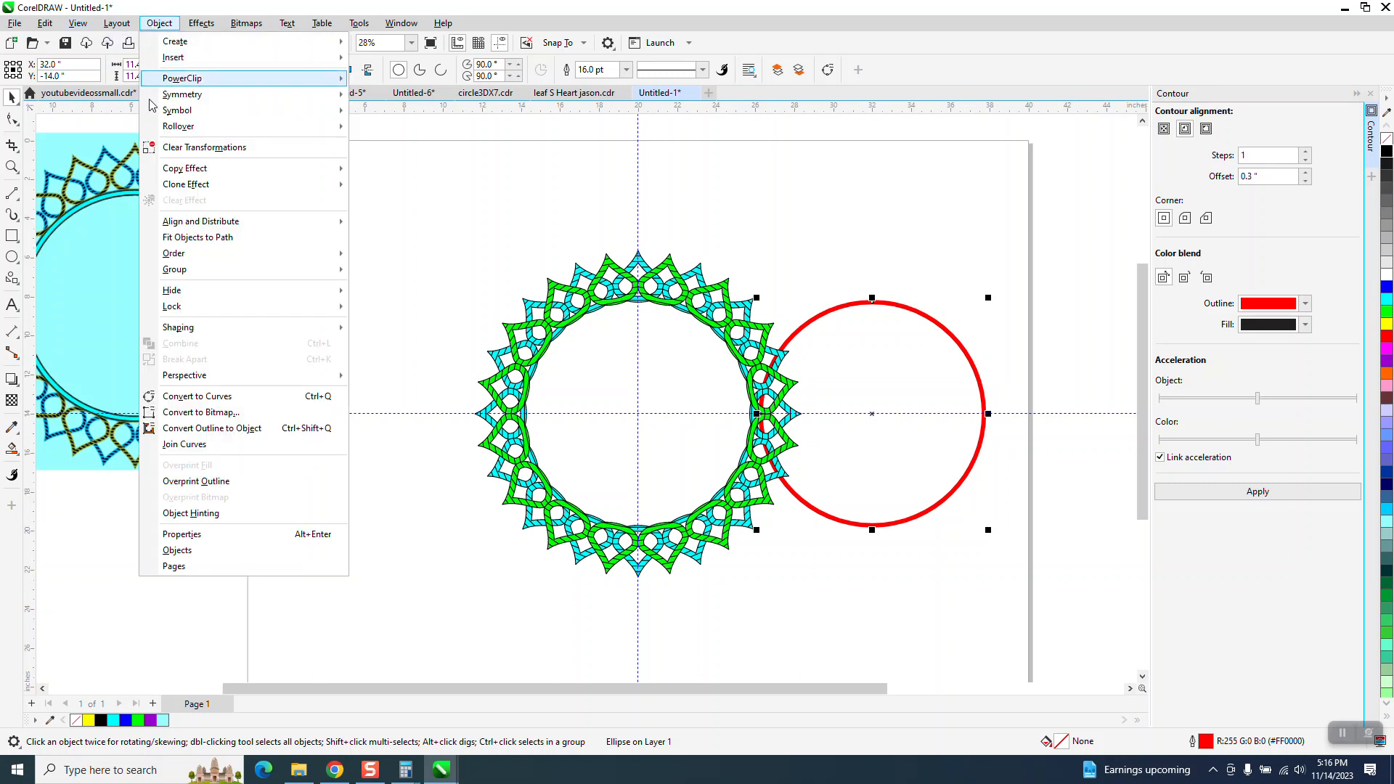
{"action": "left_click", "coordinate": [239, 430]}
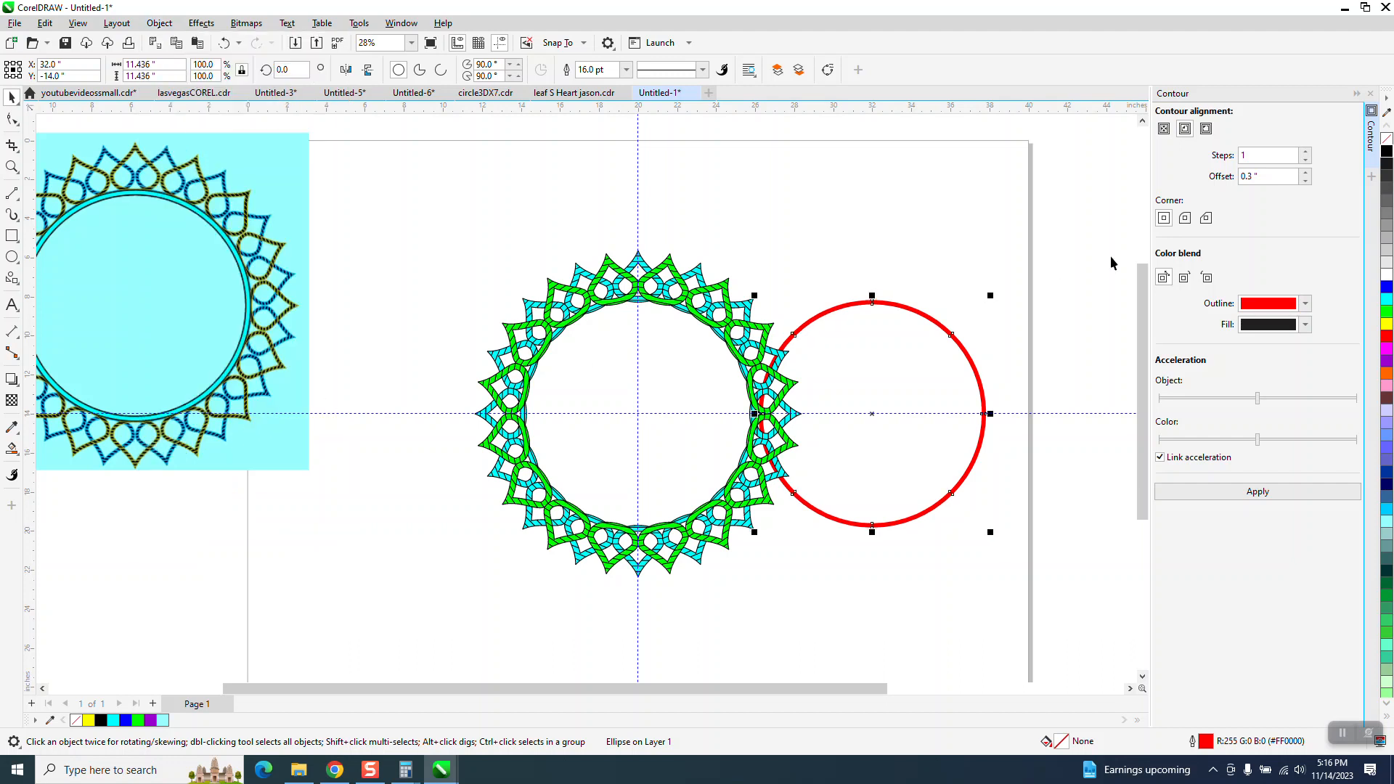
- Fill the converted ring with cyan and give it a black 4 pt outline
{"action": "left_click", "coordinate": [1386, 138]}
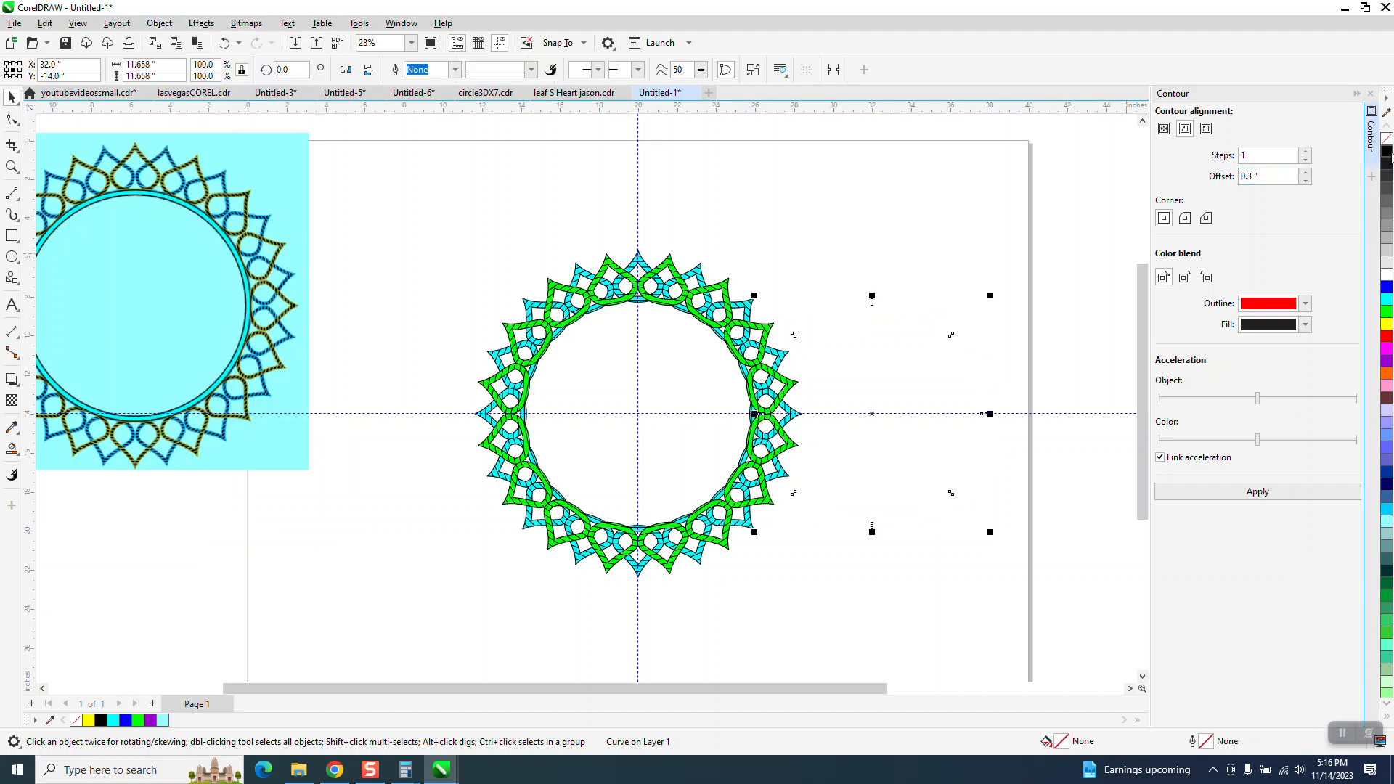
{"action": "right_click", "coordinate": [1387, 151]}
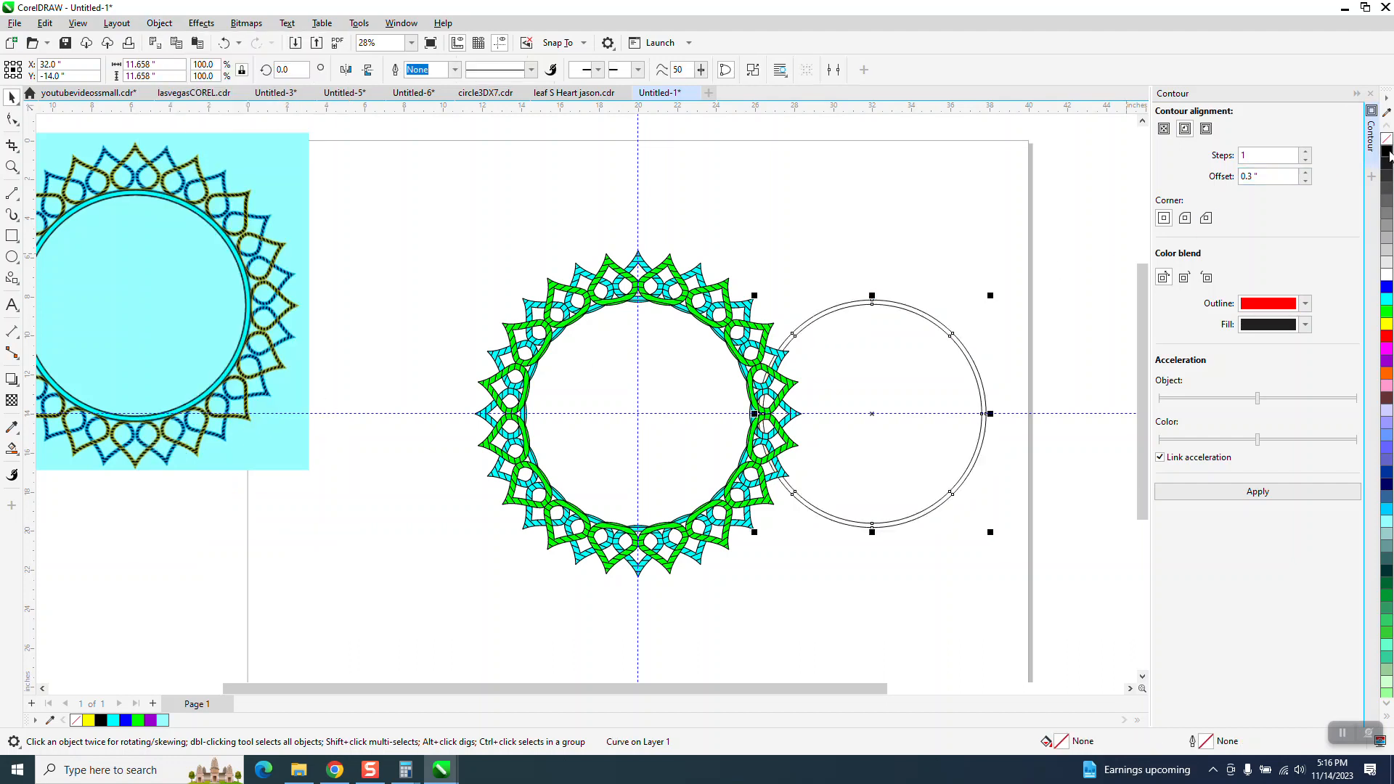
{"action": "left_click", "coordinate": [1387, 299]}
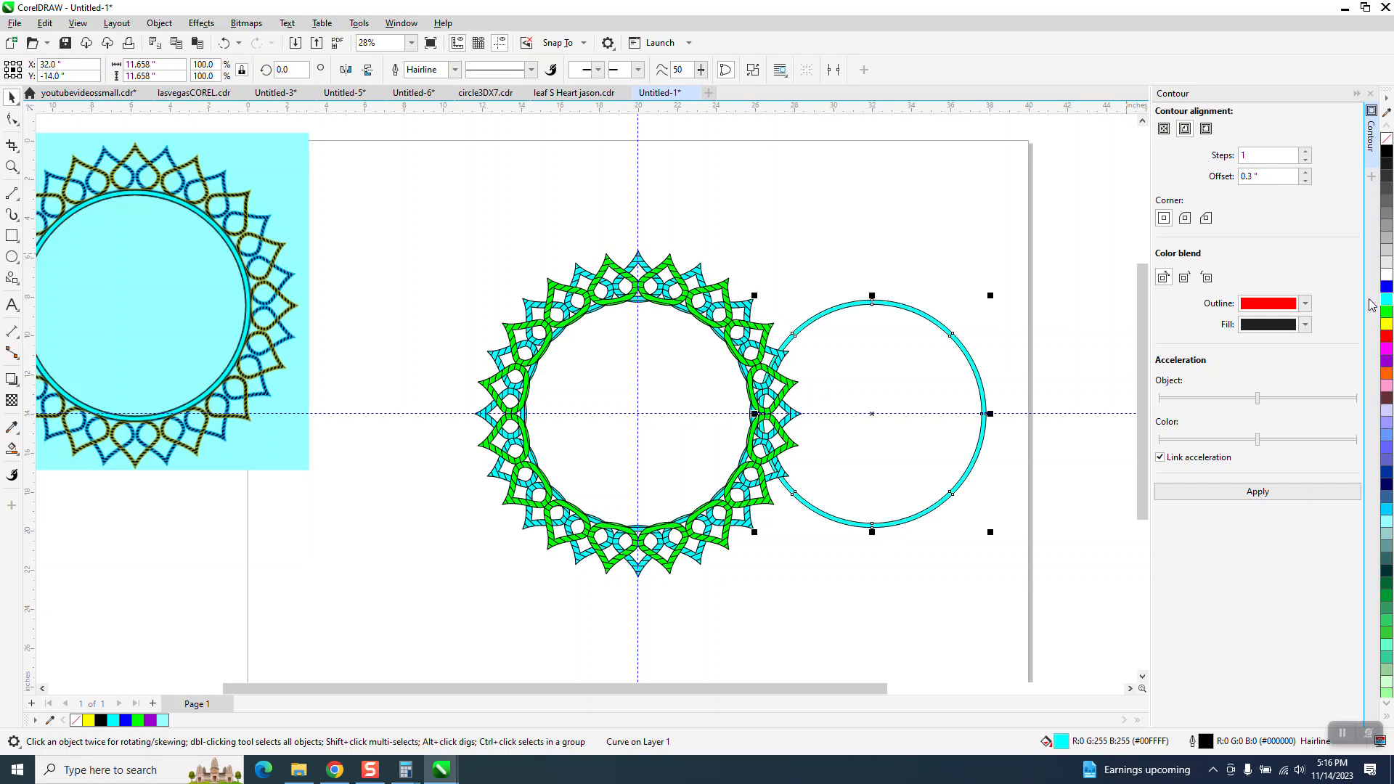
{"action": "left_click", "coordinate": [454, 70]}
{"action": "left_click", "coordinate": [416, 171]}
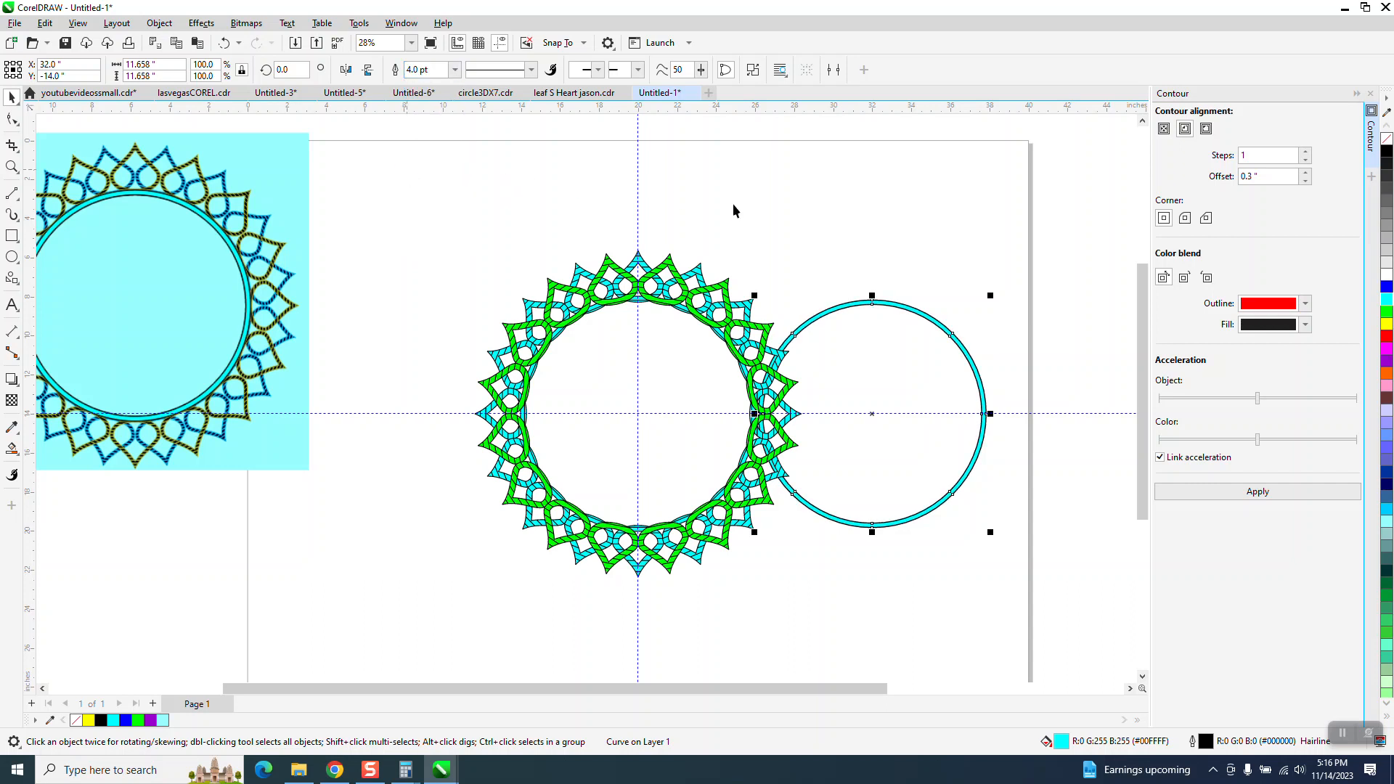
- Centre the cyan ring on the page and bring it to the front of the page
{"action": "key", "text": "p"}
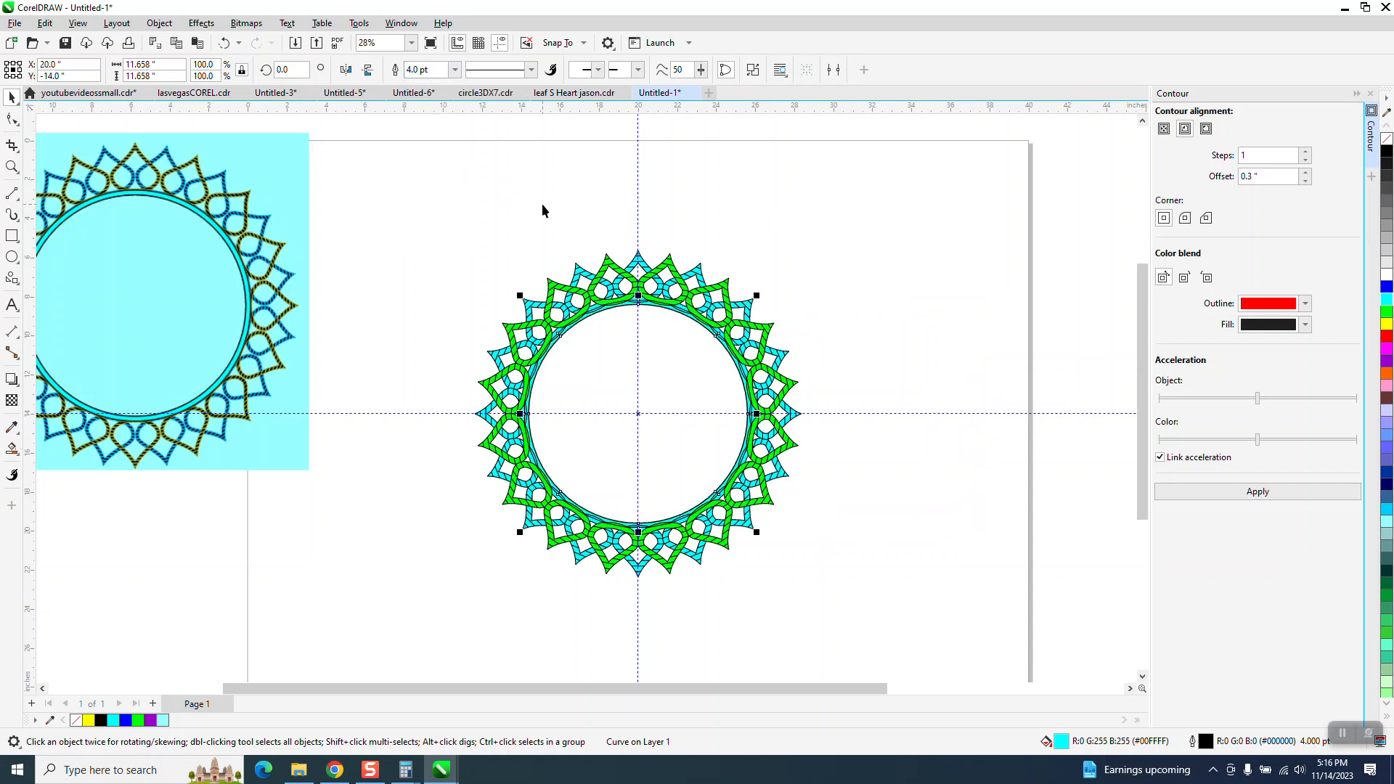
{"action": "left_click", "coordinate": [159, 23]}
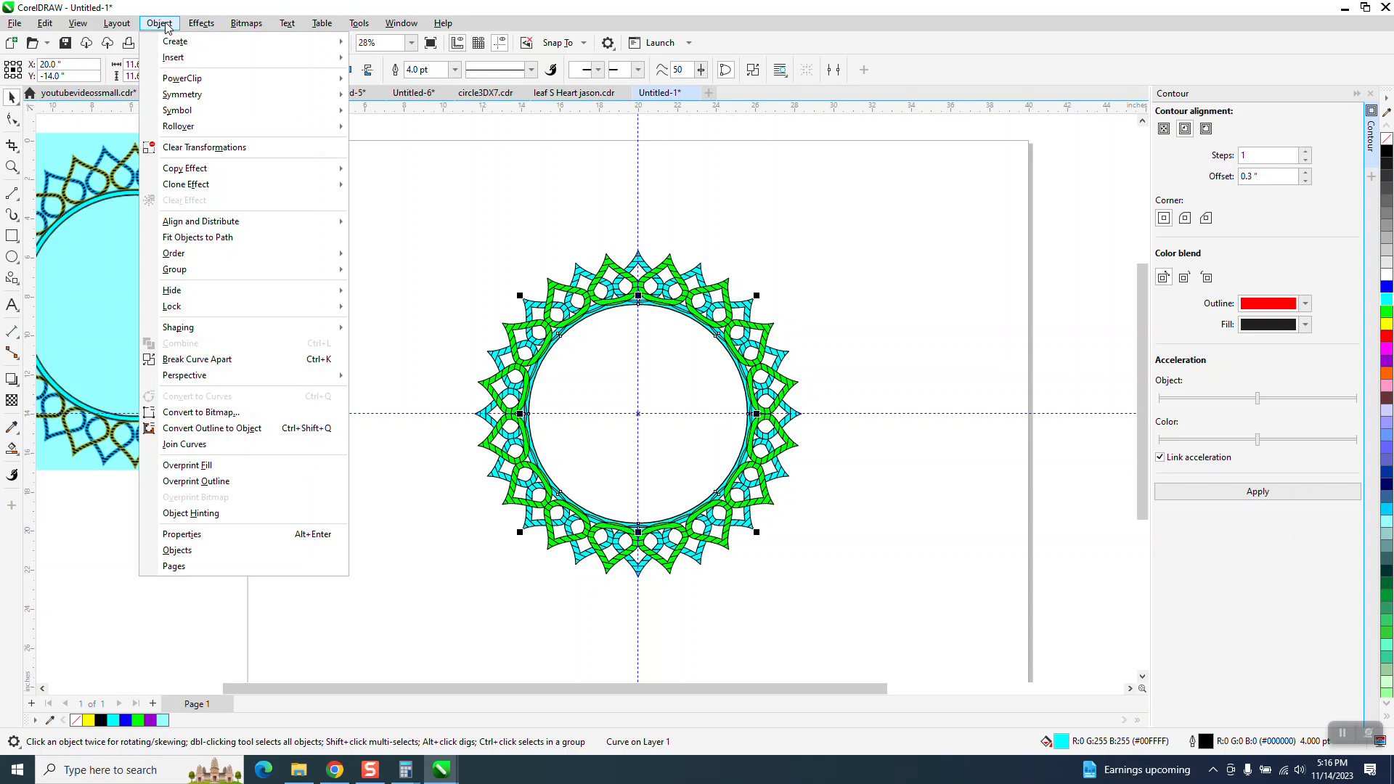
{"action": "mouse_move", "coordinate": [212, 253]}
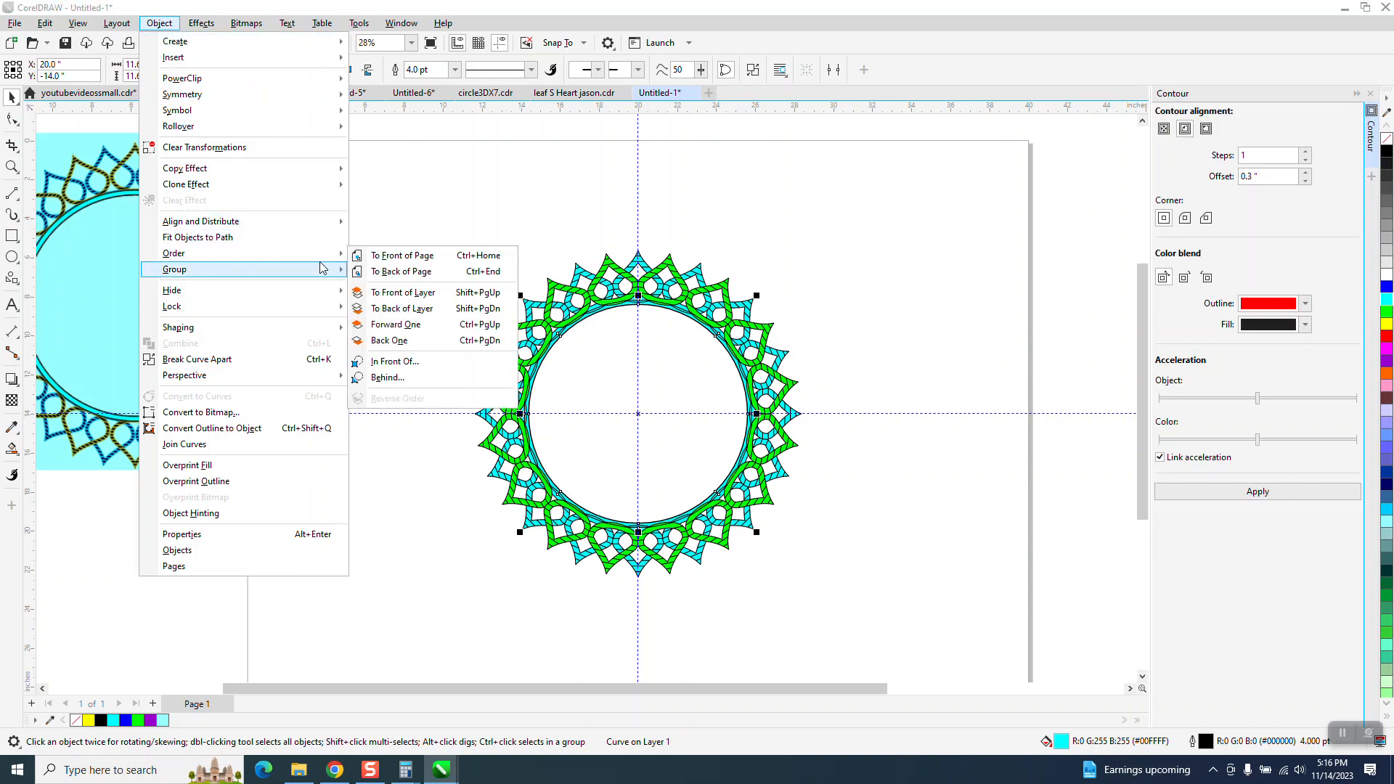
{"action": "left_click", "coordinate": [385, 260]}
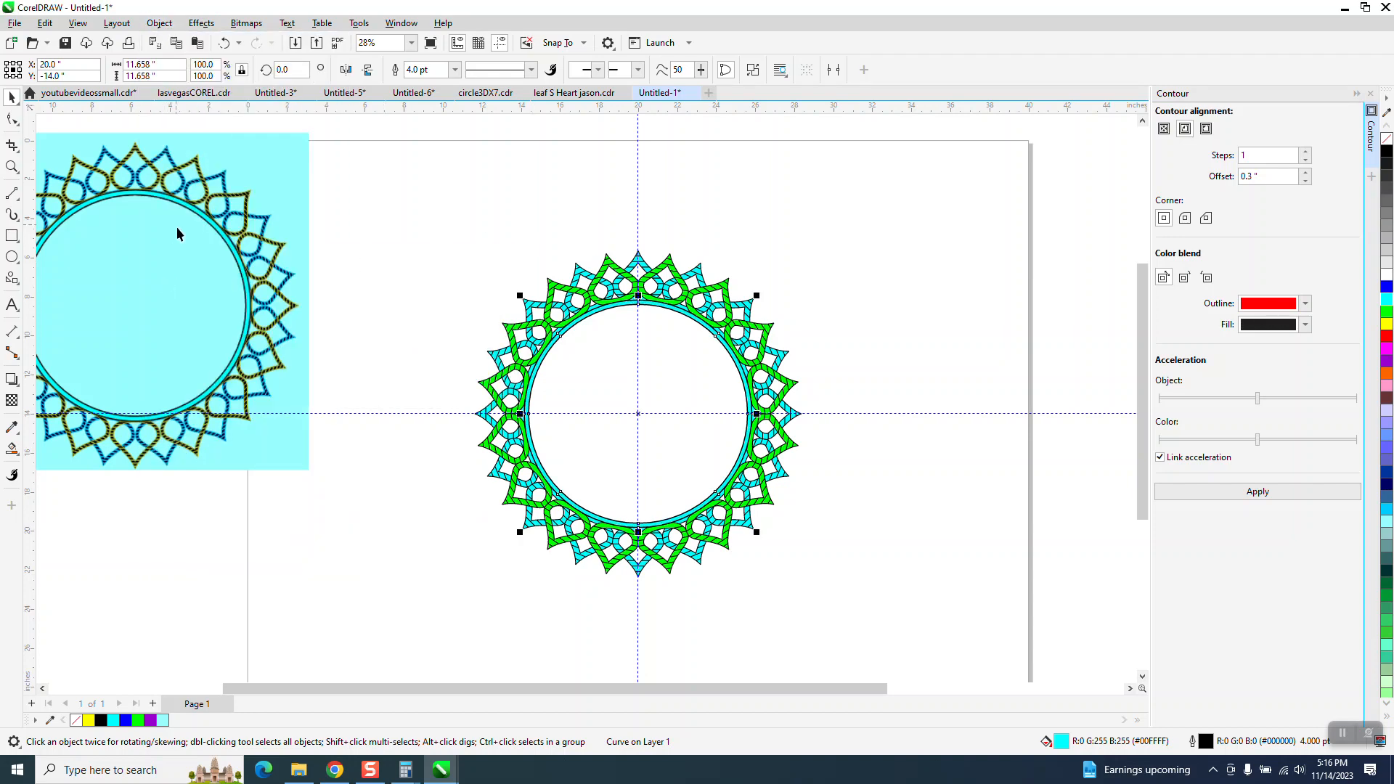
- Compare the rope pattern and ring overlap of the vector frame with the reference image up close
{"action": "left_click", "coordinate": [12, 166]}
{"action": "left_click_drag", "start_coordinate": [120, 181], "coordinate": [180, 211]}
{"action": "scroll", "coordinate": [421, 303], "scroll_direction": "down", "scroll_amount": 8}
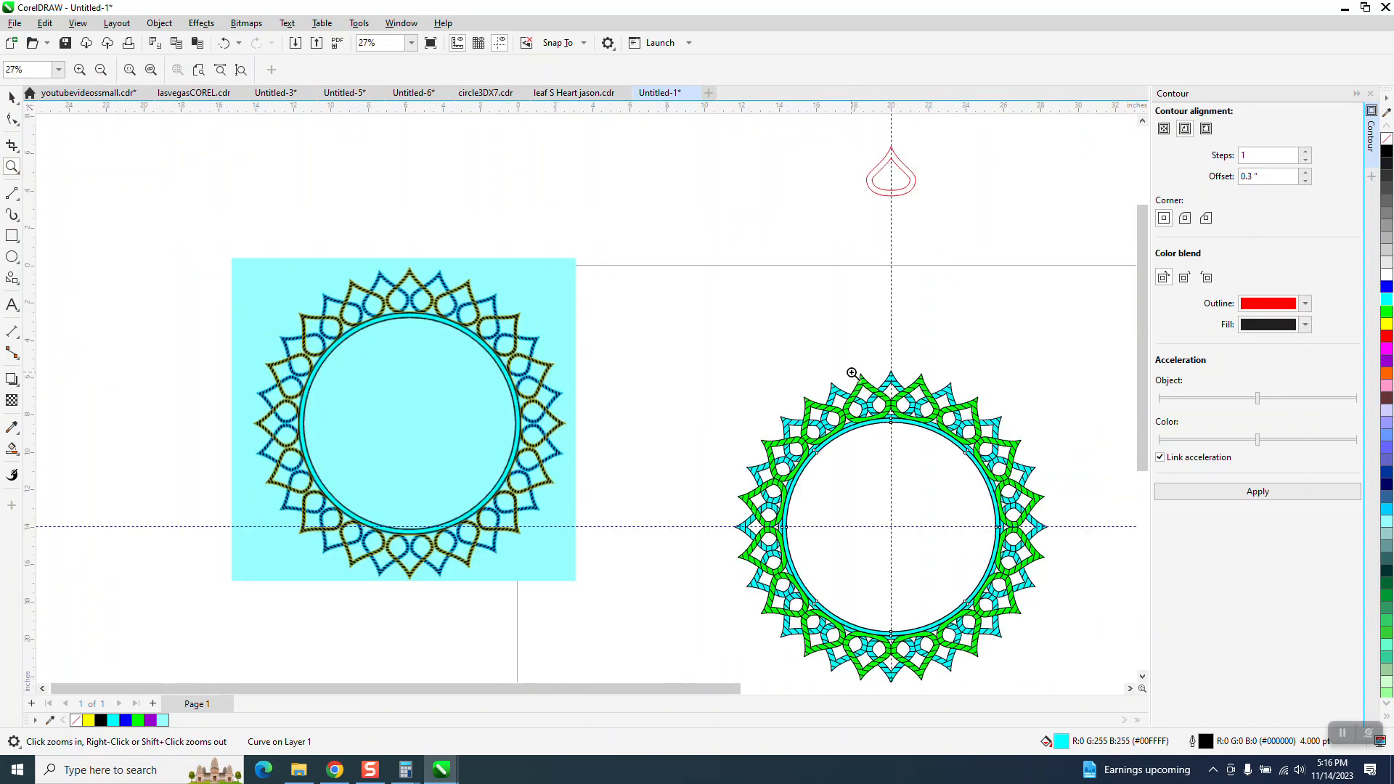
{"action": "left_click_drag", "start_coordinate": [852, 373], "coordinate": [1002, 454]}
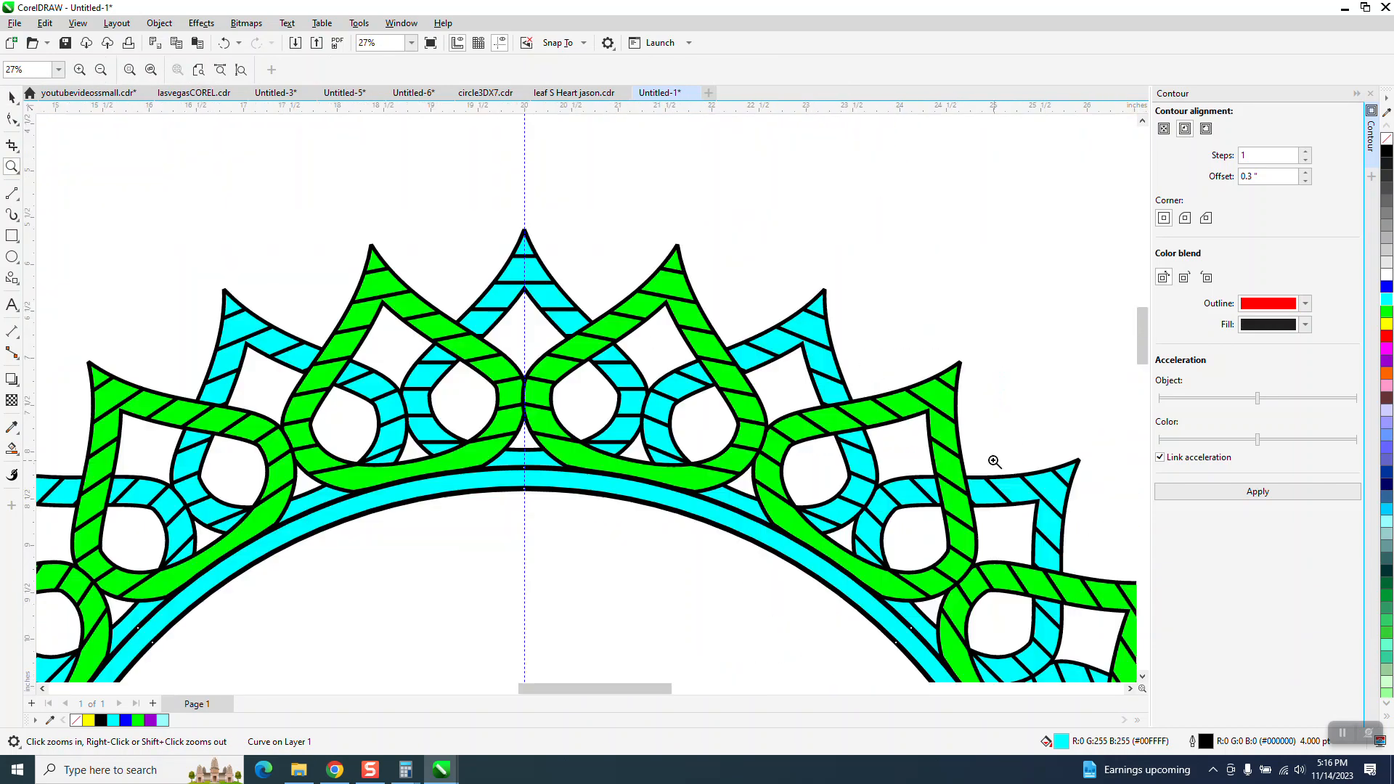
{"action": "scroll", "coordinate": [681, 287], "scroll_direction": "down", "scroll_amount": 3}
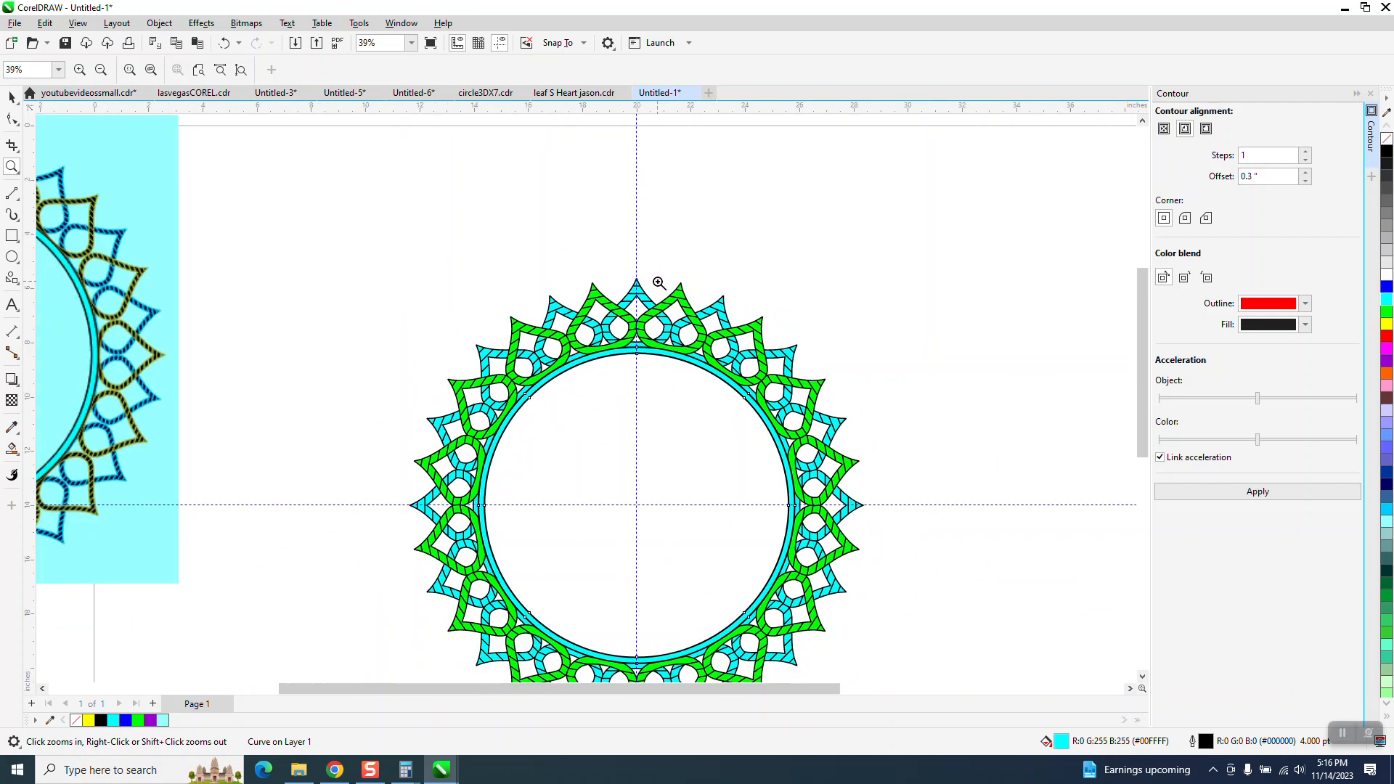
{"action": "scroll", "coordinate": [290, 295], "scroll_direction": "up", "scroll_amount": 7}
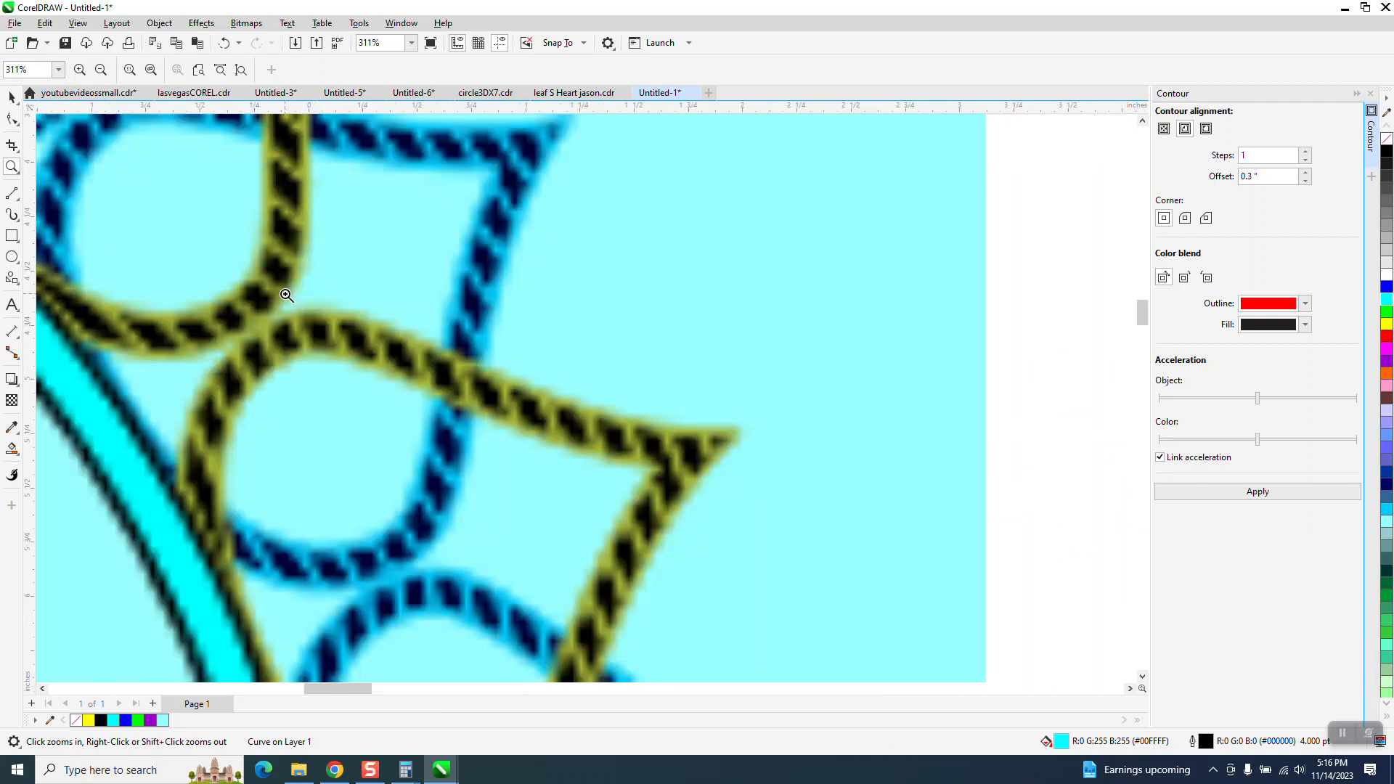
{"action": "scroll", "coordinate": [299, 295], "scroll_direction": "down", "scroll_amount": 2}
{"action": "scroll", "coordinate": [301, 294], "scroll_direction": "down", "scroll_amount": 5}
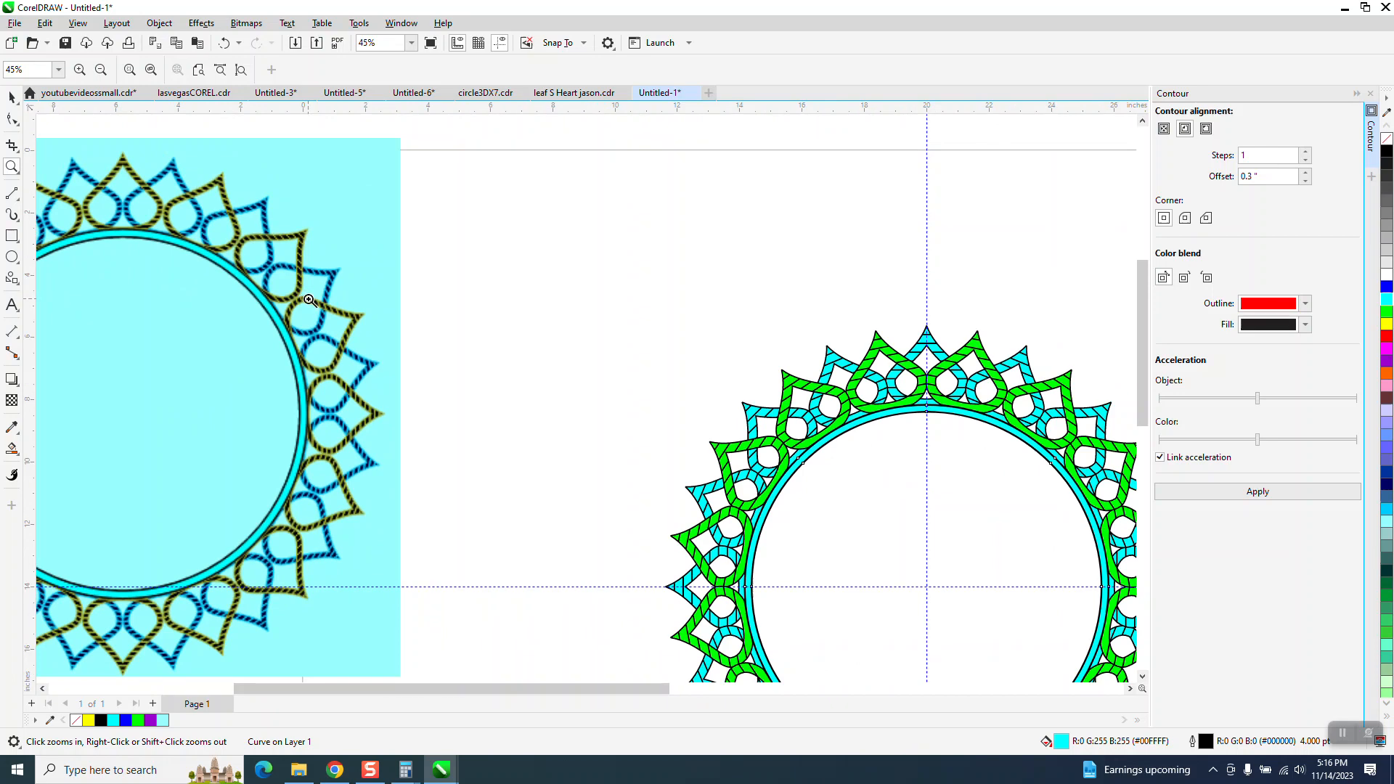
- Mix yellow into the green petal ring's fill in small increments until it is a yellow-green
{"action": "left_click", "coordinate": [12, 96]}
{"action": "left_click", "coordinate": [704, 324]}
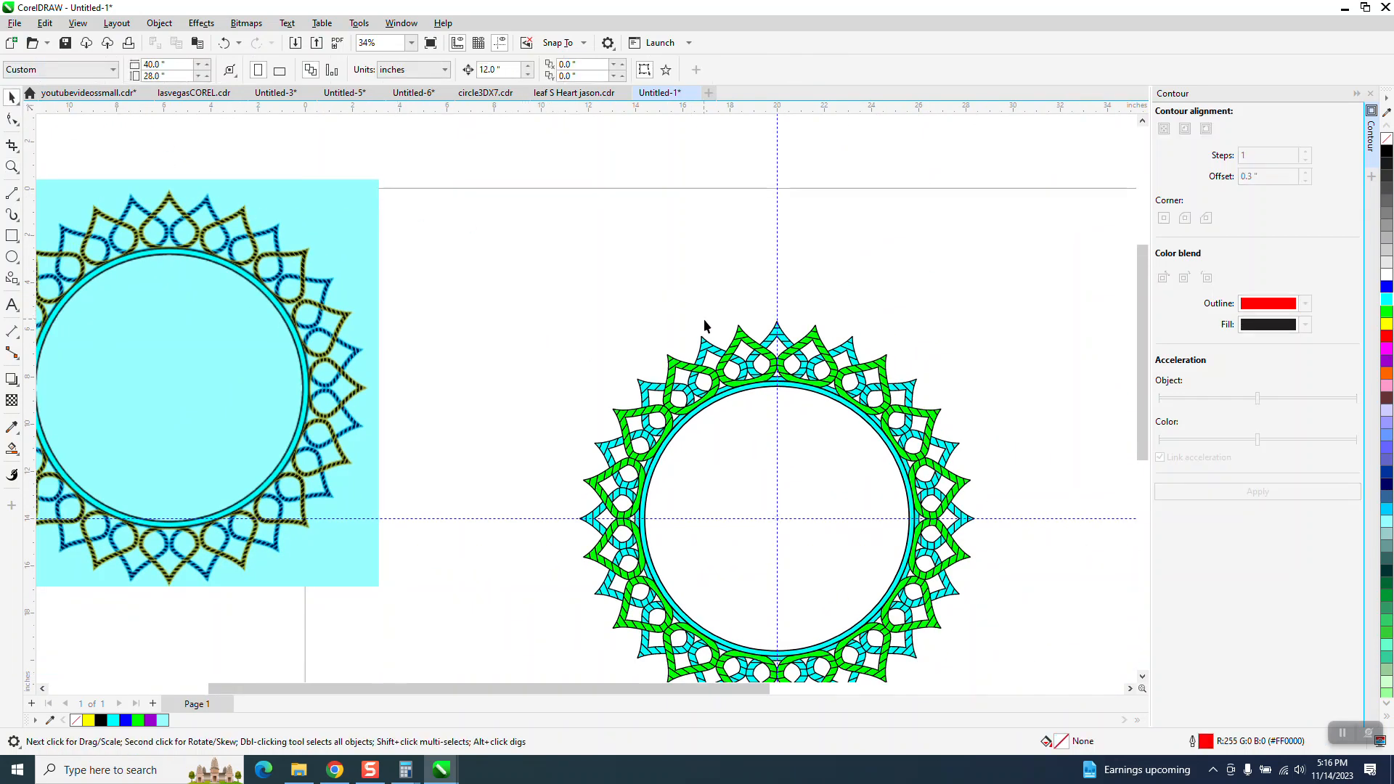
{"action": "left_click", "coordinate": [746, 341]}
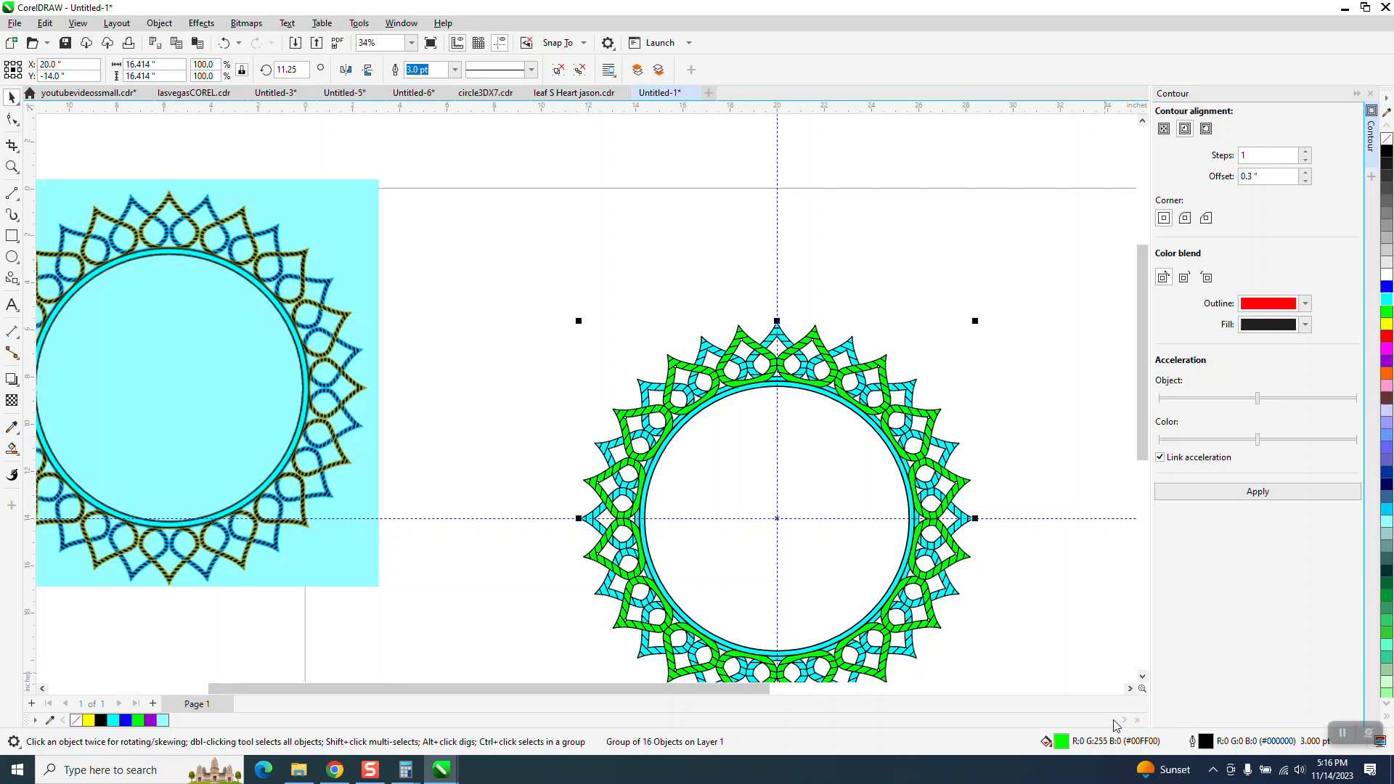
{"action": "left_click", "coordinate": [1387, 326], "text": "ctrl"}
{"action": "left_click", "coordinate": [1386, 324], "text": "ctrl"}
{"action": "left_click", "coordinate": [1386, 325], "text": "ctrl"}
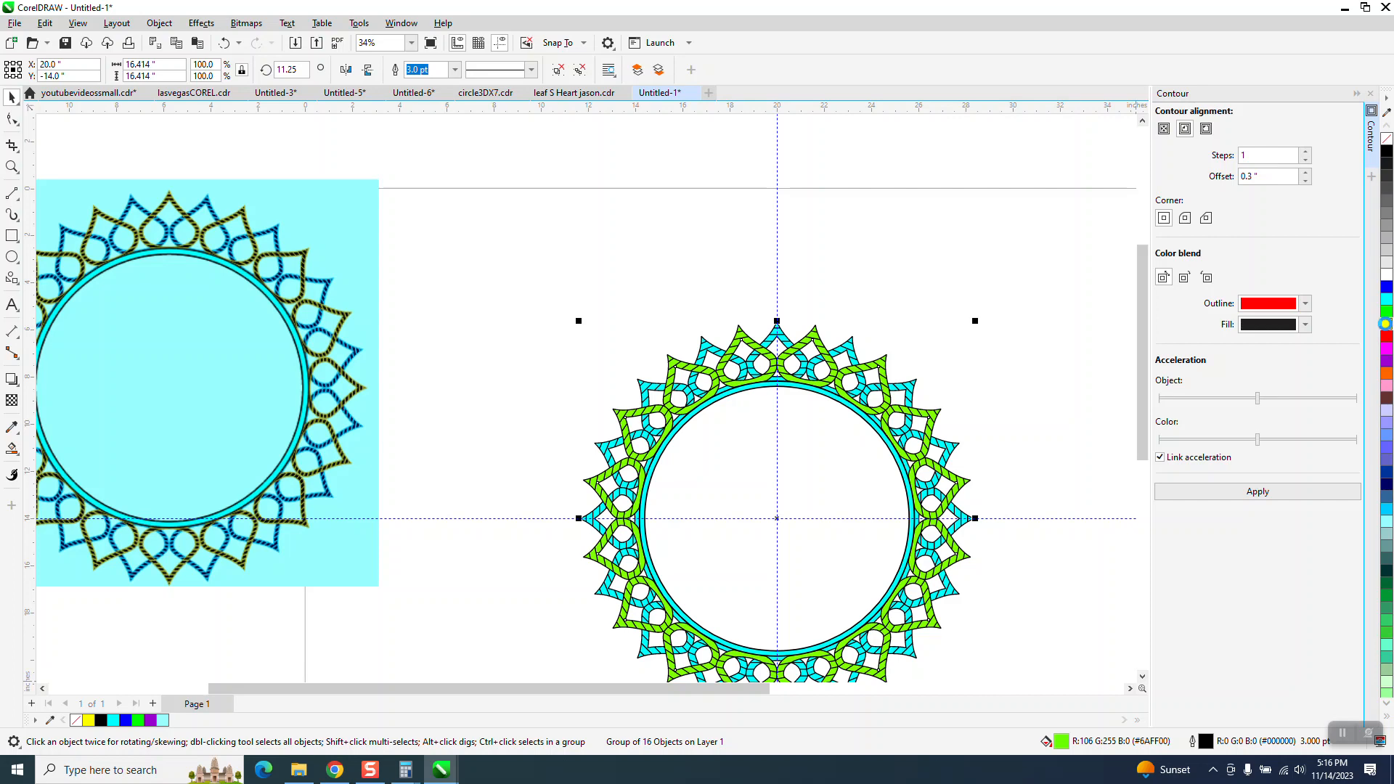
{"action": "left_click", "coordinate": [1386, 324], "text": "ctrl"}
{"action": "left_click", "coordinate": [1387, 324], "text": "ctrl"}
- Shift the cyan petal ring's fill to the slightly bluer shade #00CFFF
{"action": "left_click", "coordinate": [980, 329]}
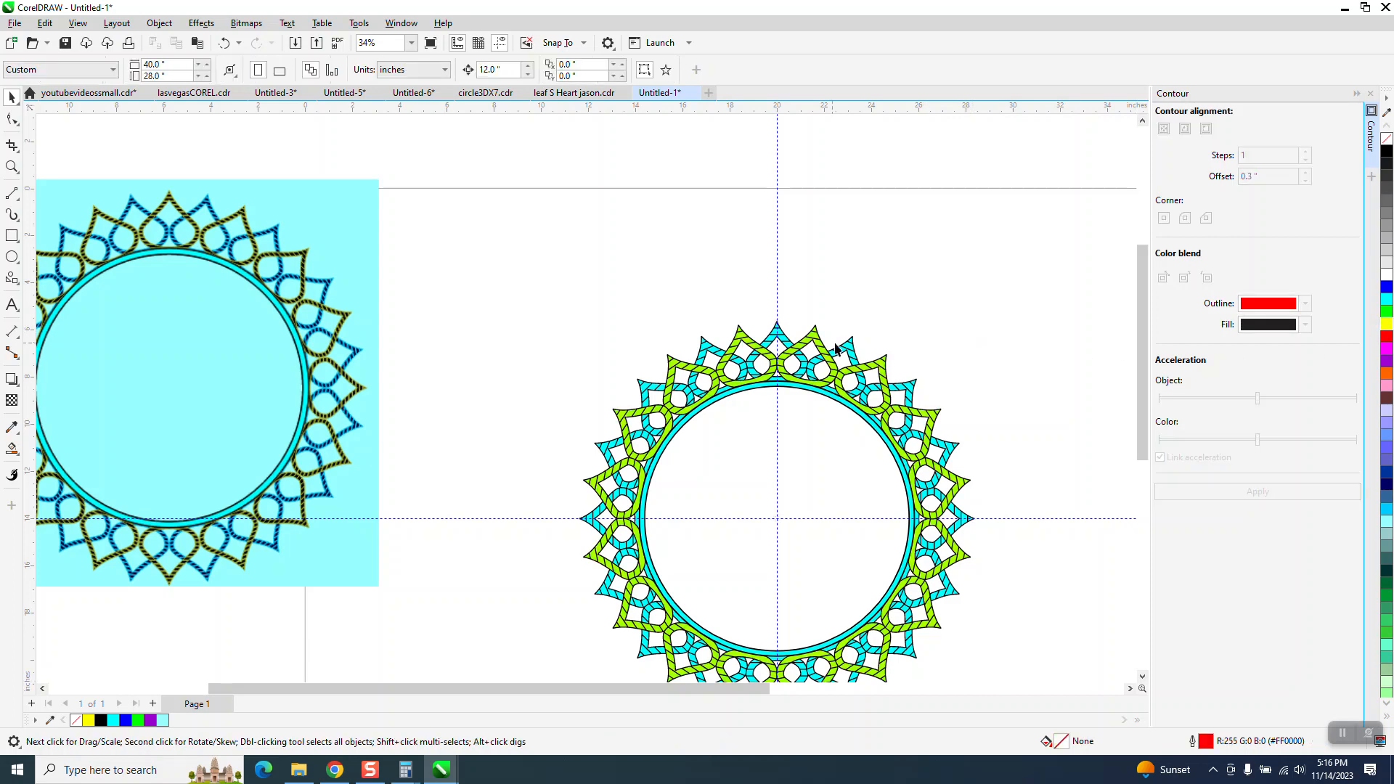
{"action": "left_click", "coordinate": [852, 342]}
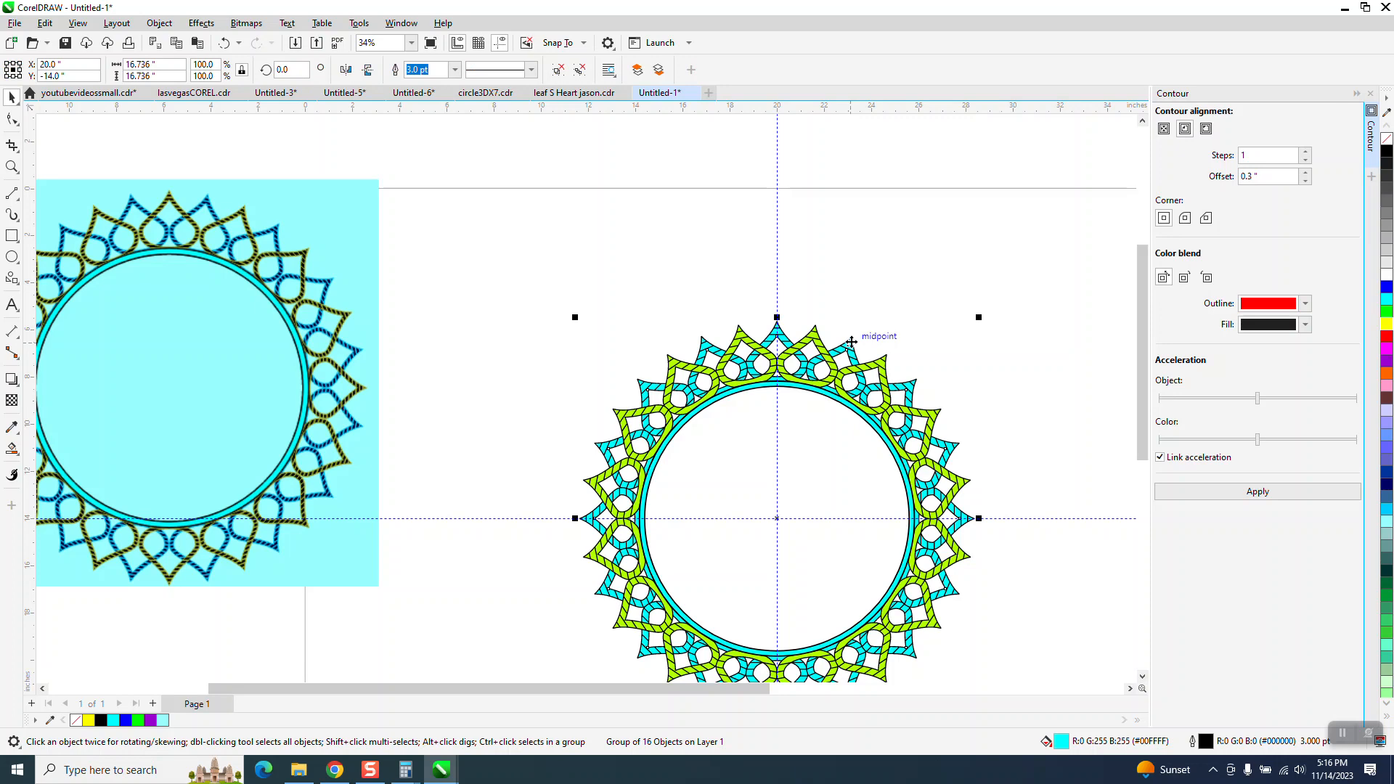
{"action": "left_click", "coordinate": [1387, 288]}
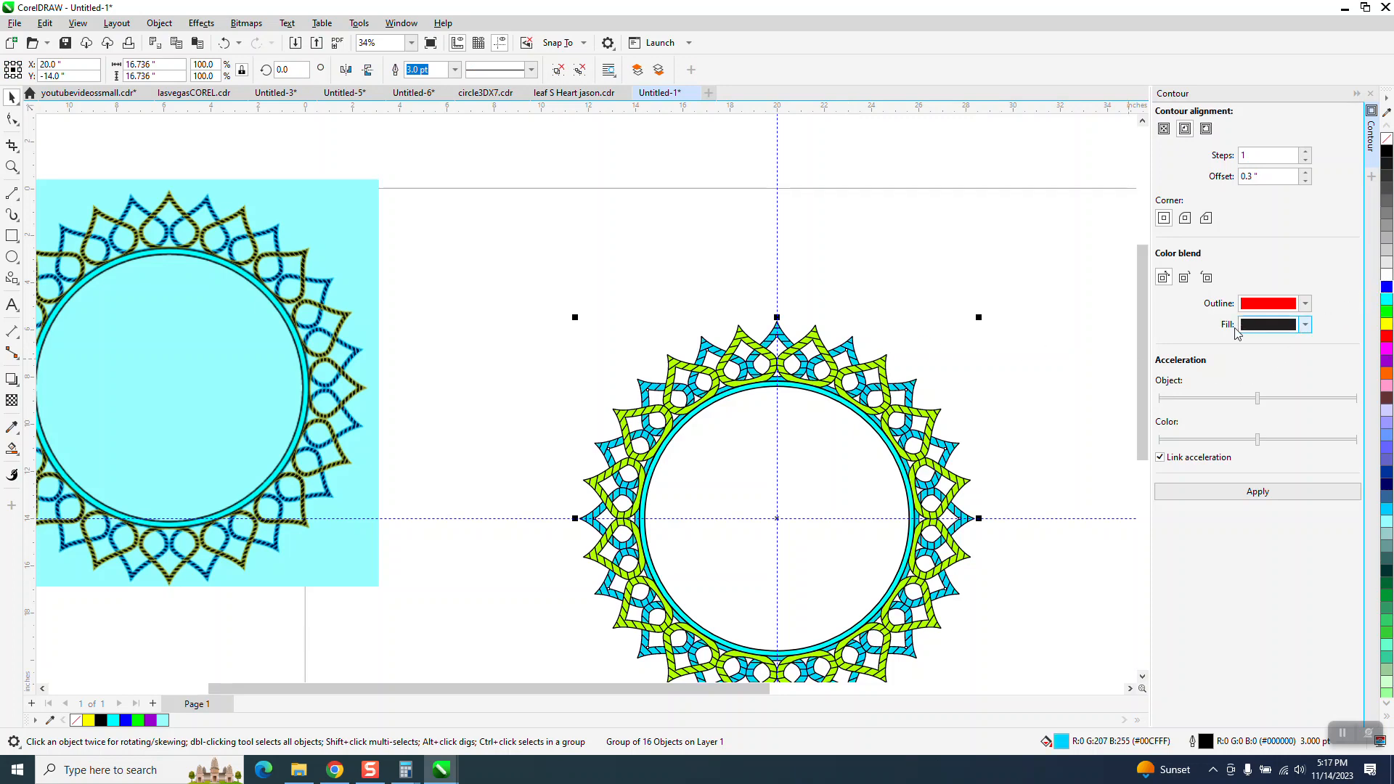
- Draw a rectangle about 22 by 18.6 inches around the whole mandala frame
{"action": "scroll", "coordinate": [629, 291], "scroll_direction": "down", "scroll_amount": 1}
{"action": "scroll", "coordinate": [629, 291], "scroll_direction": "down", "scroll_amount": 1}
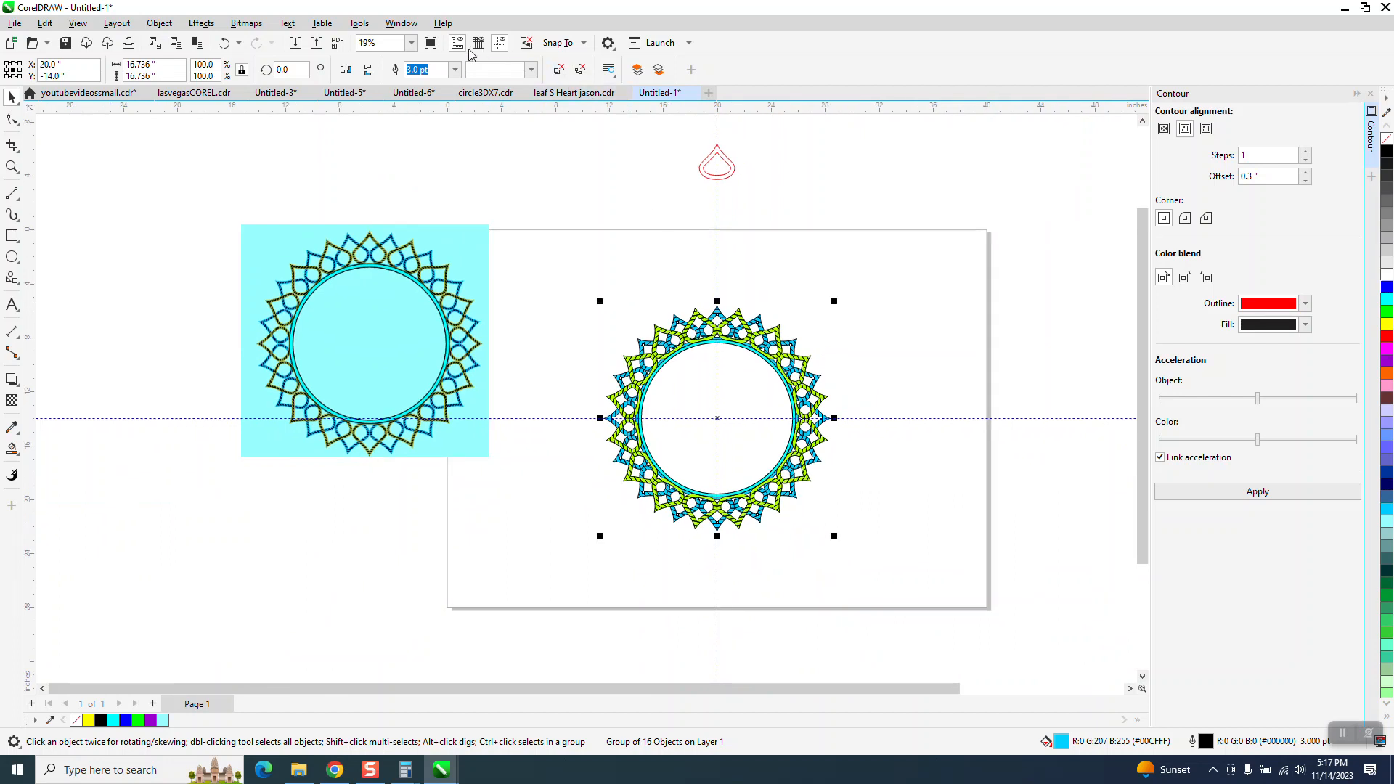
{"action": "left_click", "coordinate": [471, 198]}
{"action": "left_click_drag", "start_coordinate": [562, 279], "coordinate": [860, 530]}
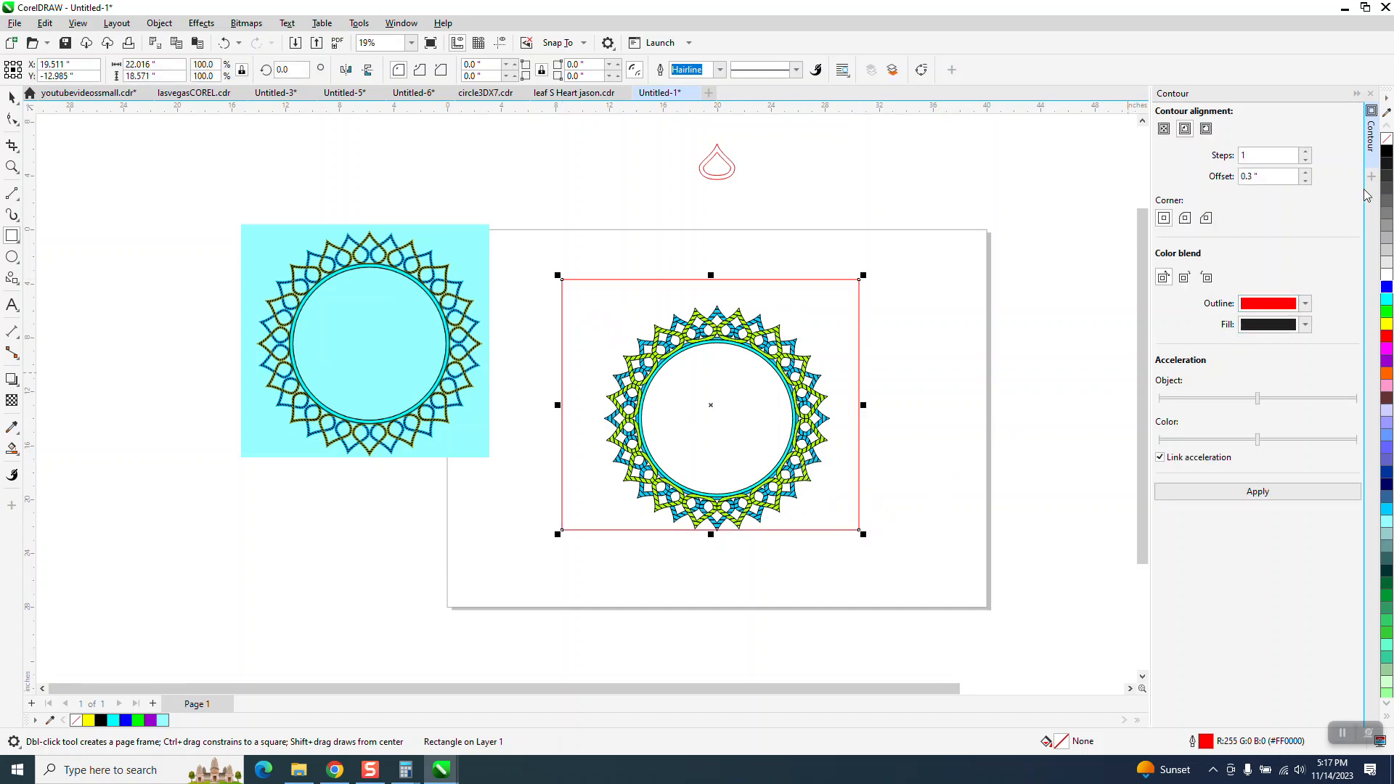
- Fill the rectangle with black and send it to the back of the page
{"action": "left_click", "coordinate": [1388, 152]}
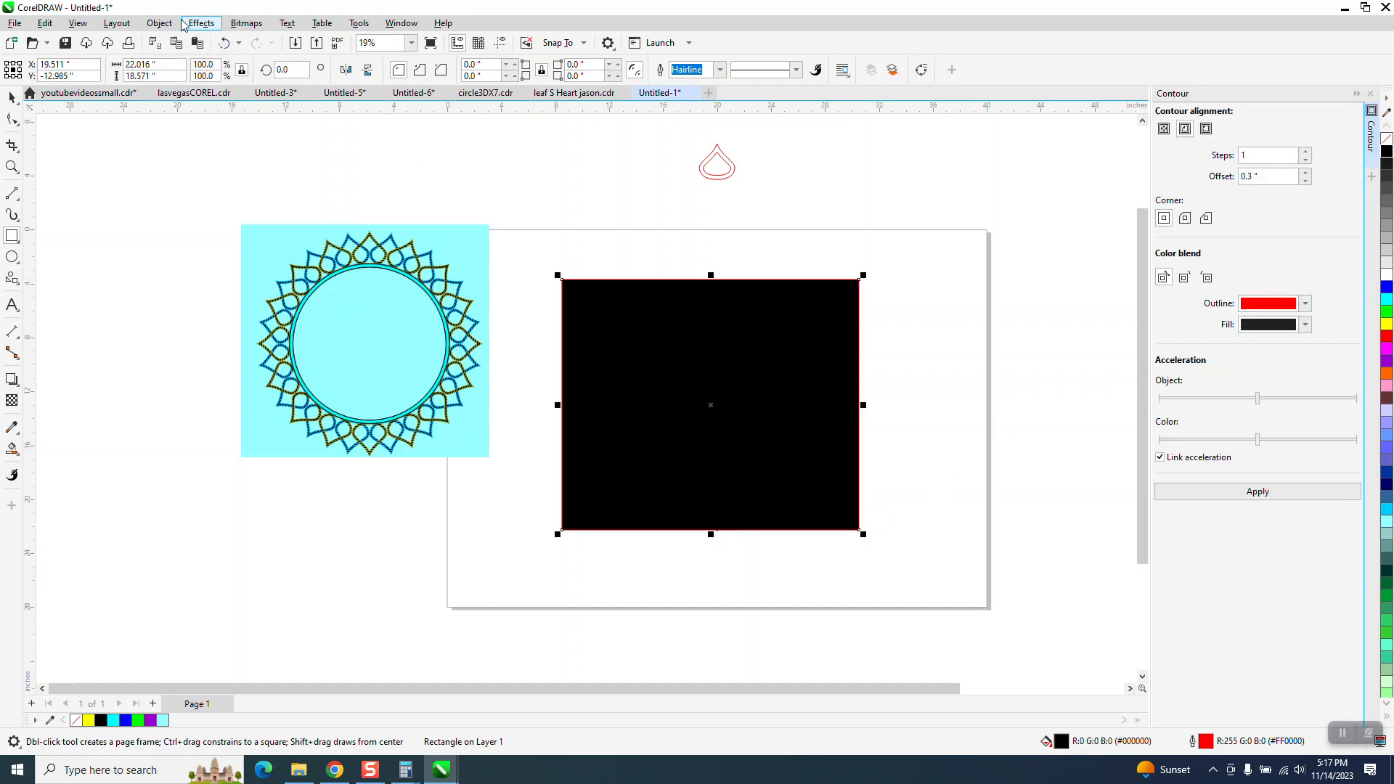
{"action": "left_click", "coordinate": [159, 23]}
{"action": "mouse_move", "coordinate": [175, 260]}
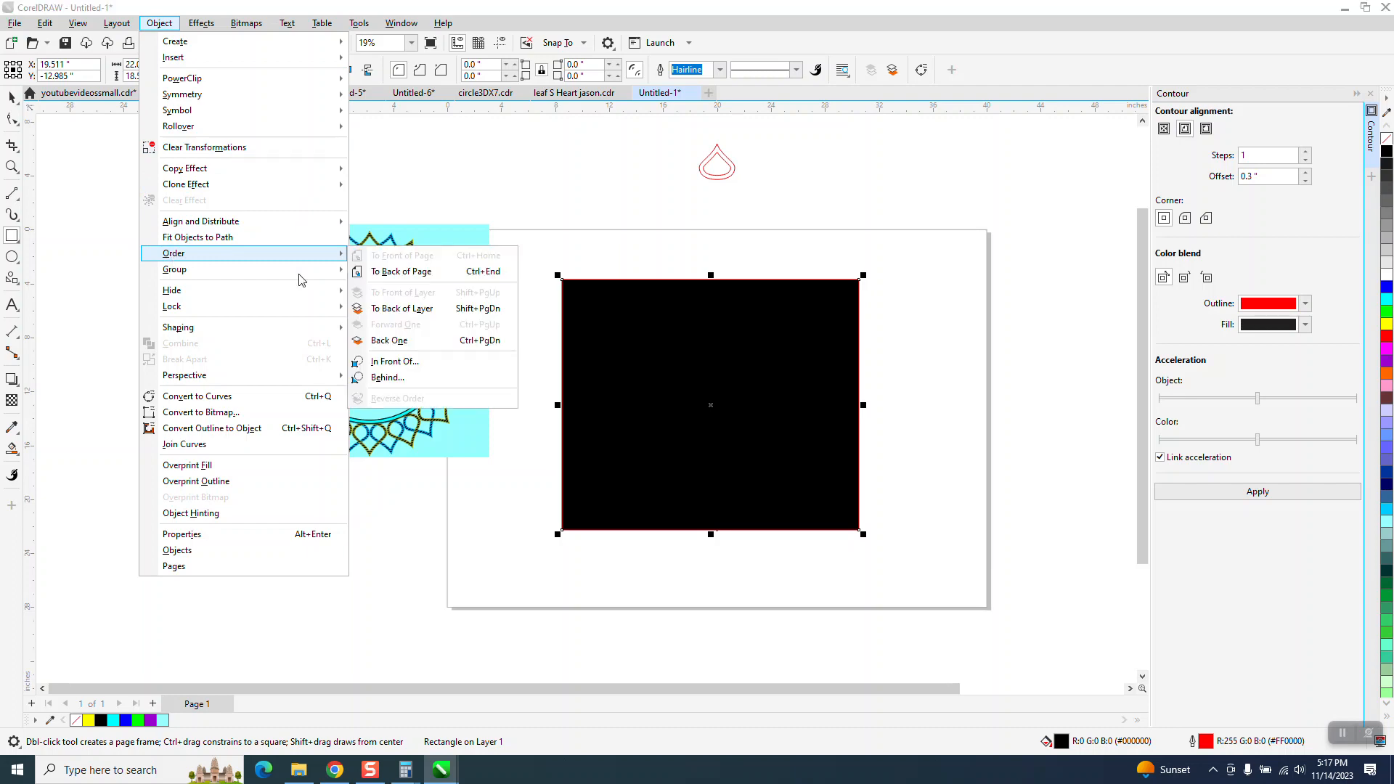
{"action": "left_click", "coordinate": [407, 273]}
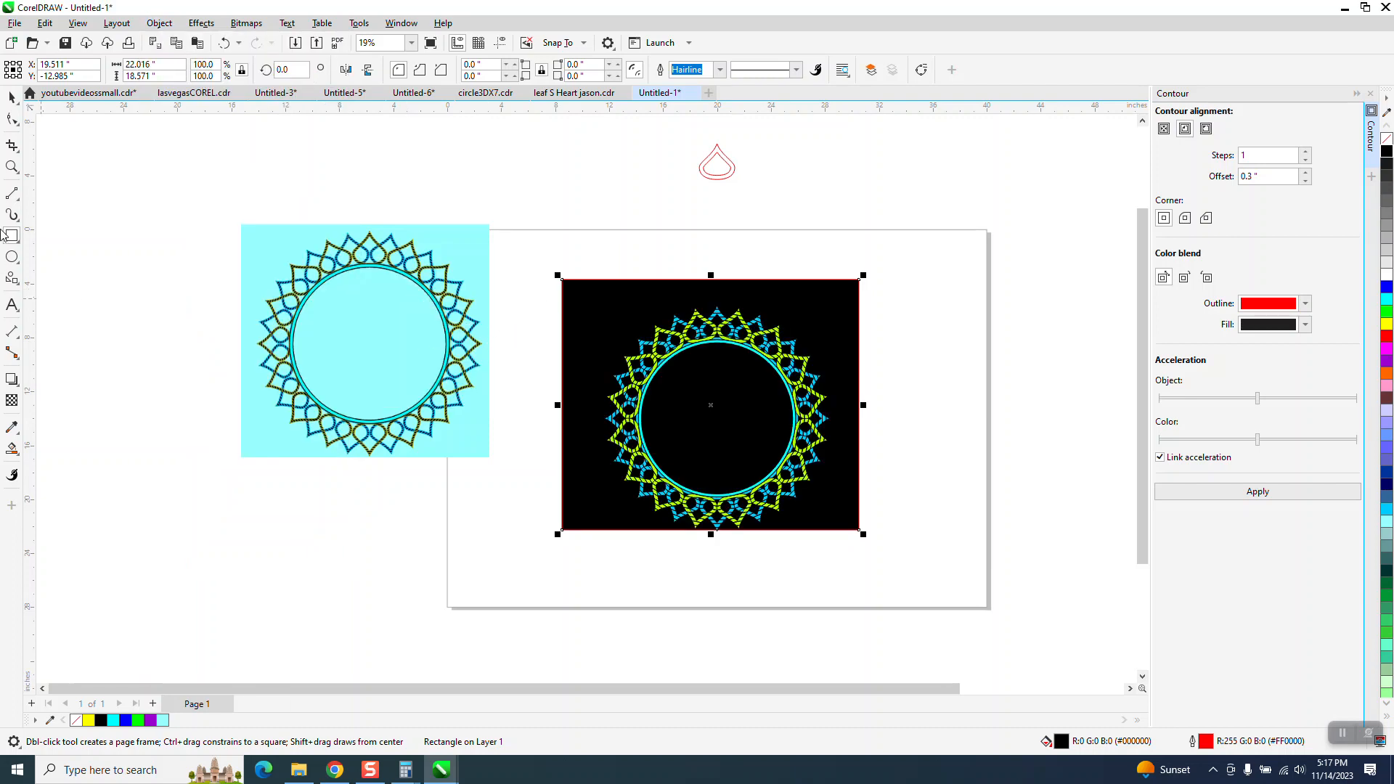
- Examine the petal rings and the cyan ring up close against the black background
{"action": "left_click", "coordinate": [12, 168]}
{"action": "left_click_drag", "start_coordinate": [560, 280], "coordinate": [846, 530]}
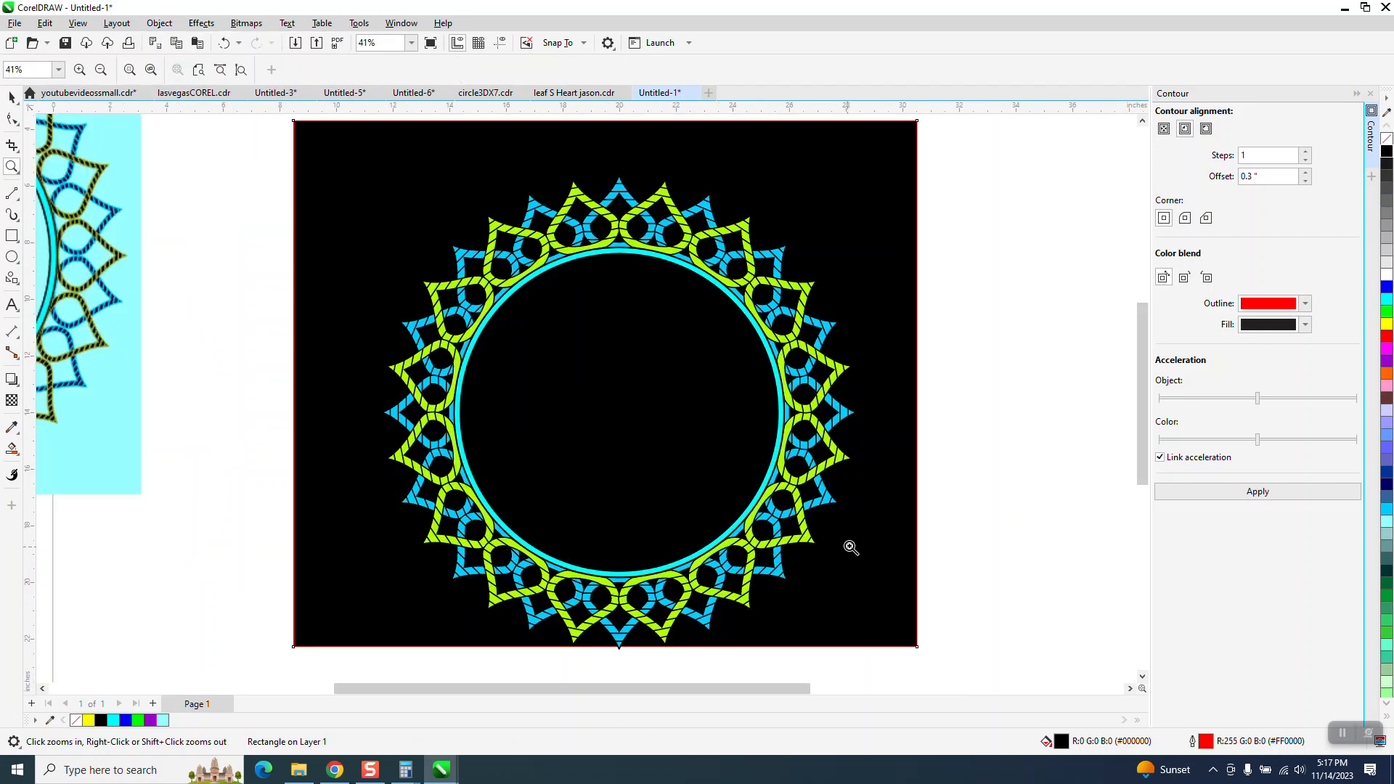
{"action": "left_click_drag", "start_coordinate": [607, 186], "coordinate": [776, 285]}
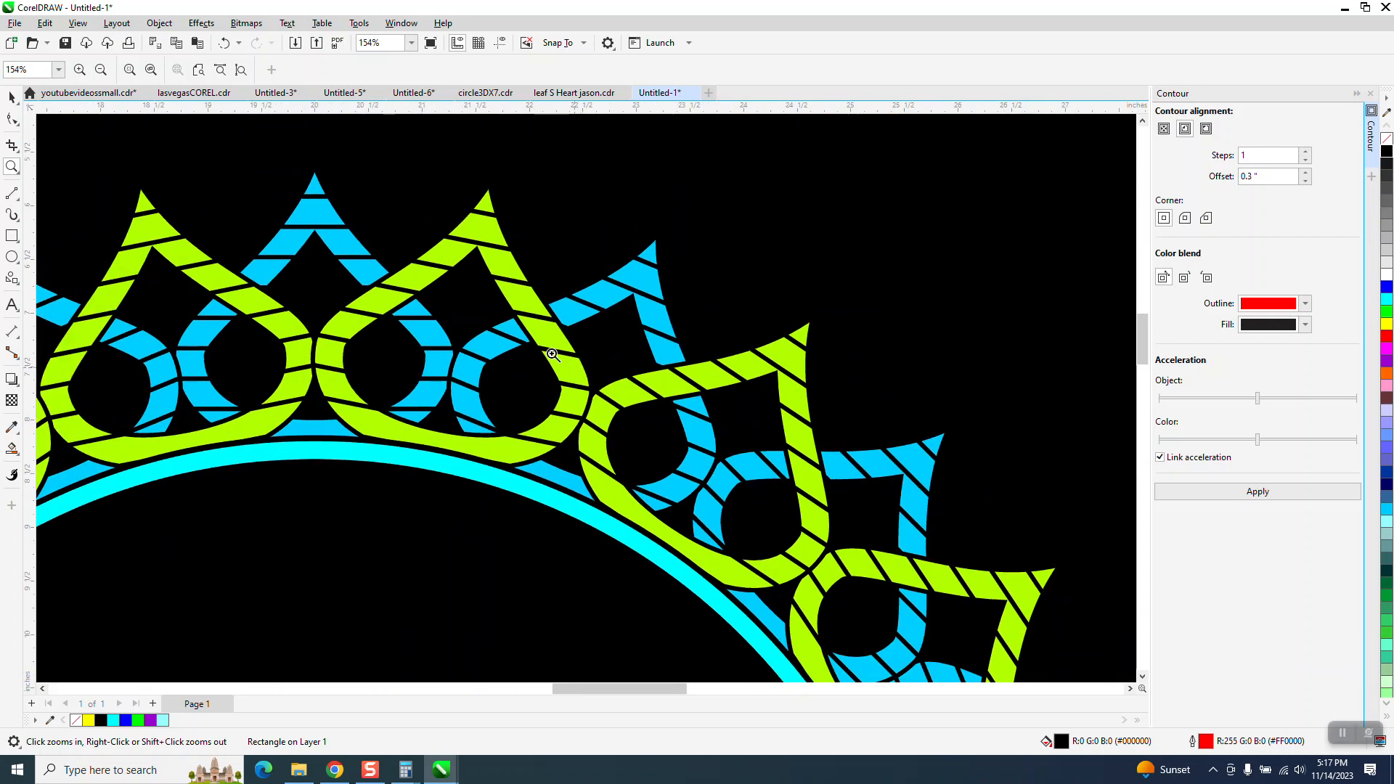
{"action": "right_click", "coordinate": [480, 342]}
{"action": "right_click", "coordinate": [709, 348]}
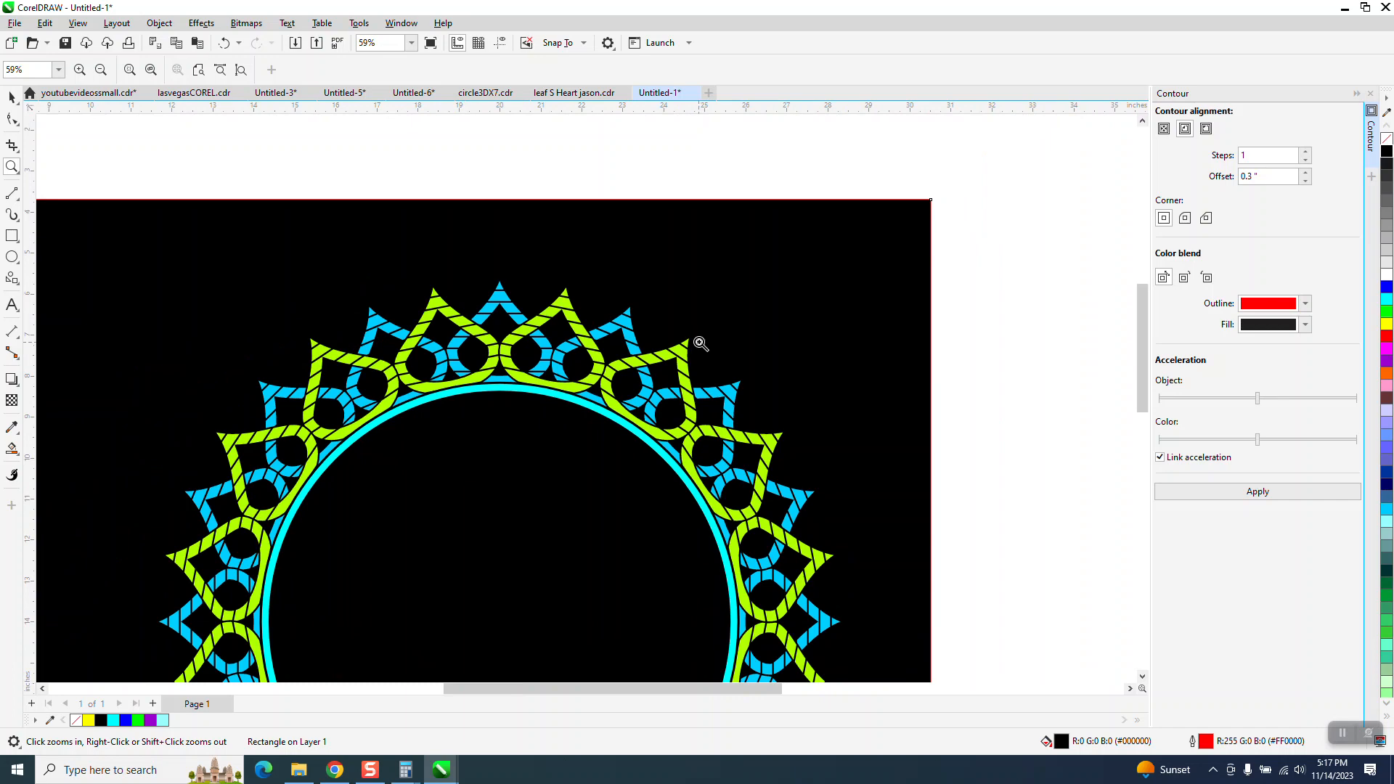
{"action": "scroll", "coordinate": [508, 298], "scroll_direction": "down", "scroll_amount": 1}
- Fill the background rectangle with cyan and centre it on the page behind the mandala
{"action": "key", "text": "space"}
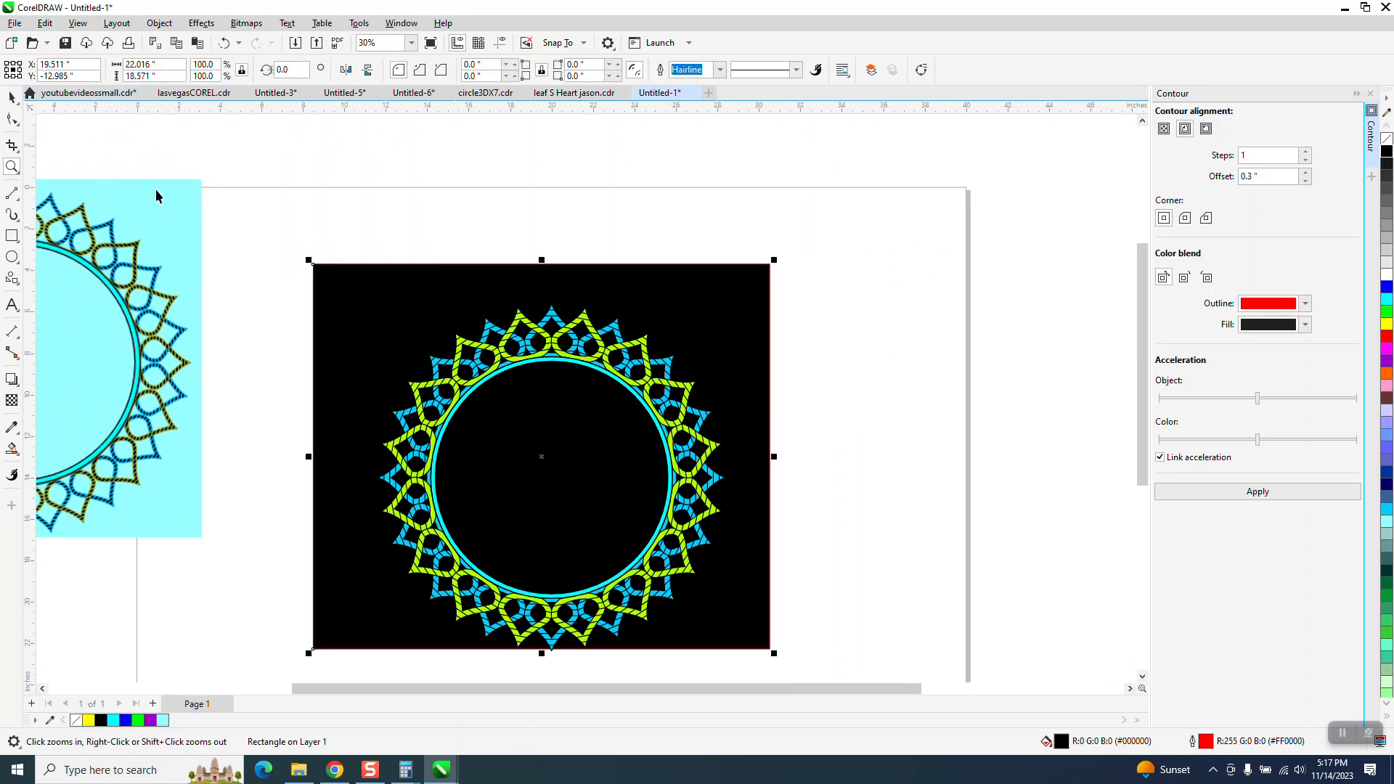
{"action": "left_click_drag", "start_coordinate": [667, 308], "coordinate": [681, 315]}
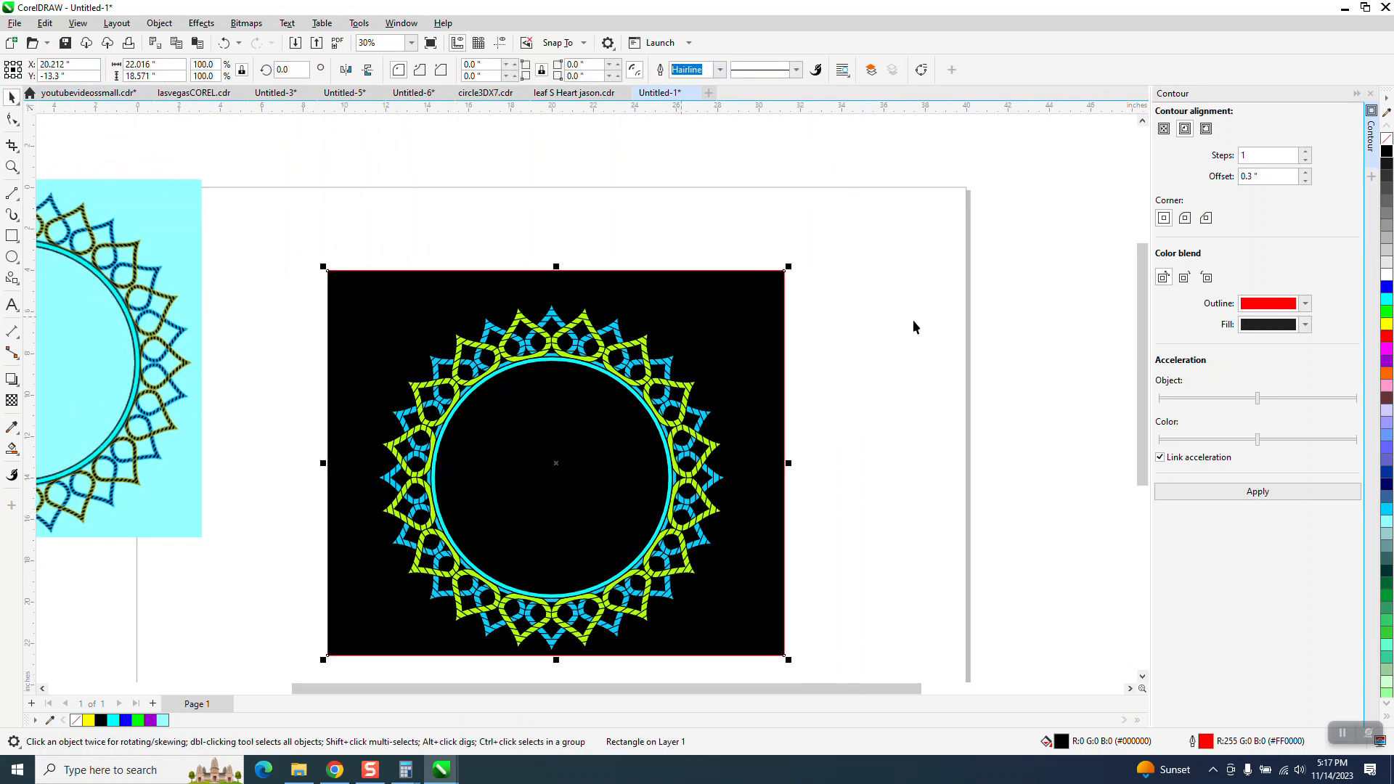
{"action": "left_click", "coordinate": [1384, 300]}
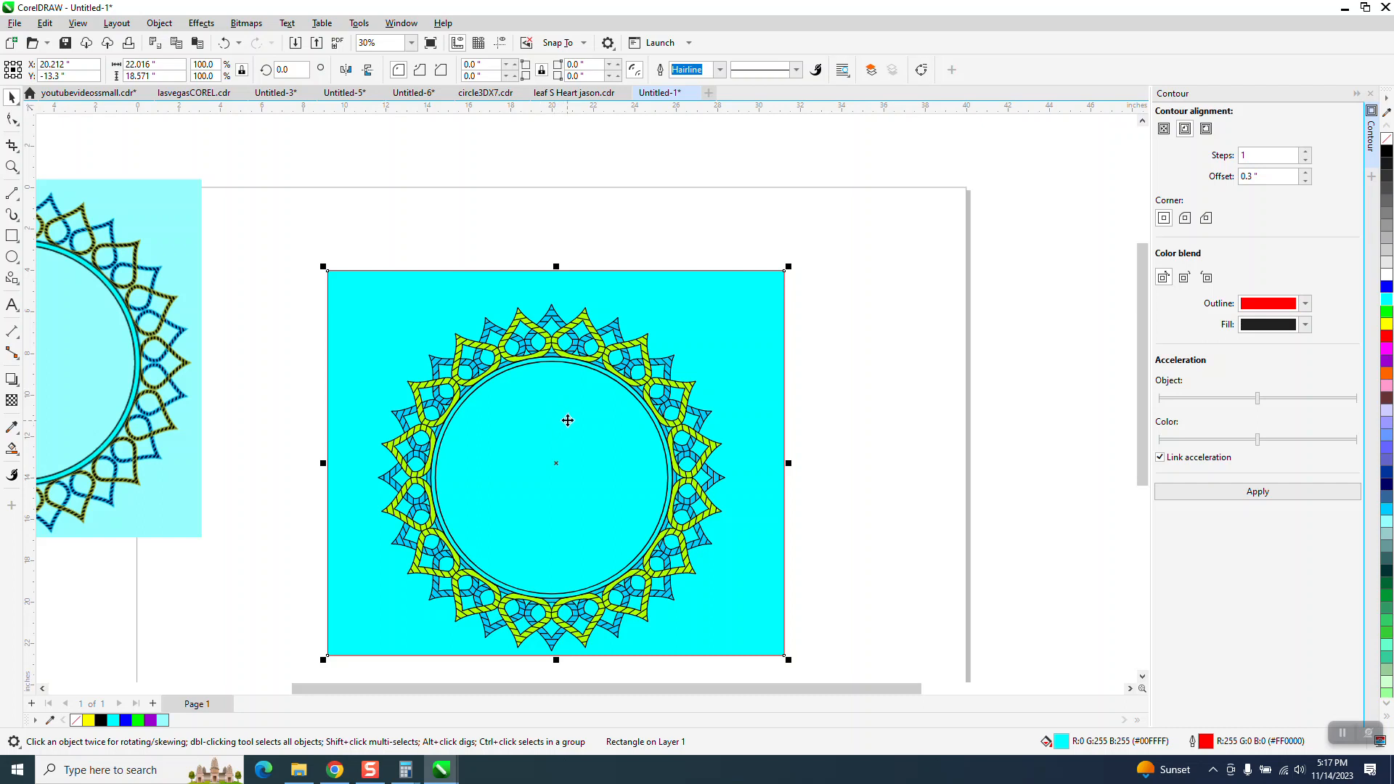
{"action": "key", "text": "p"}
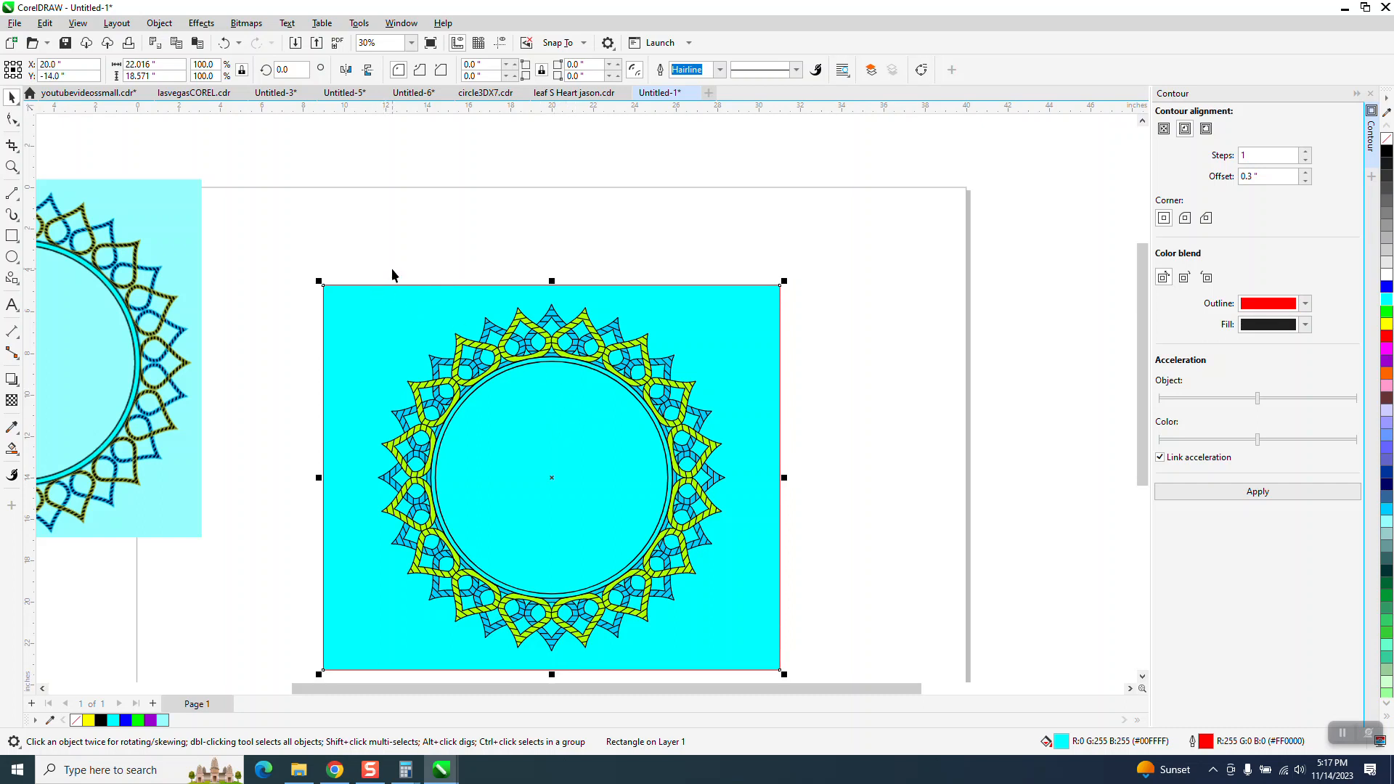
{"action": "key", "text": "Escape"}
- Examine the recoloured petals on the cyan background and compare their rope strands with the reference image
{"action": "left_click", "coordinate": [12, 167]}
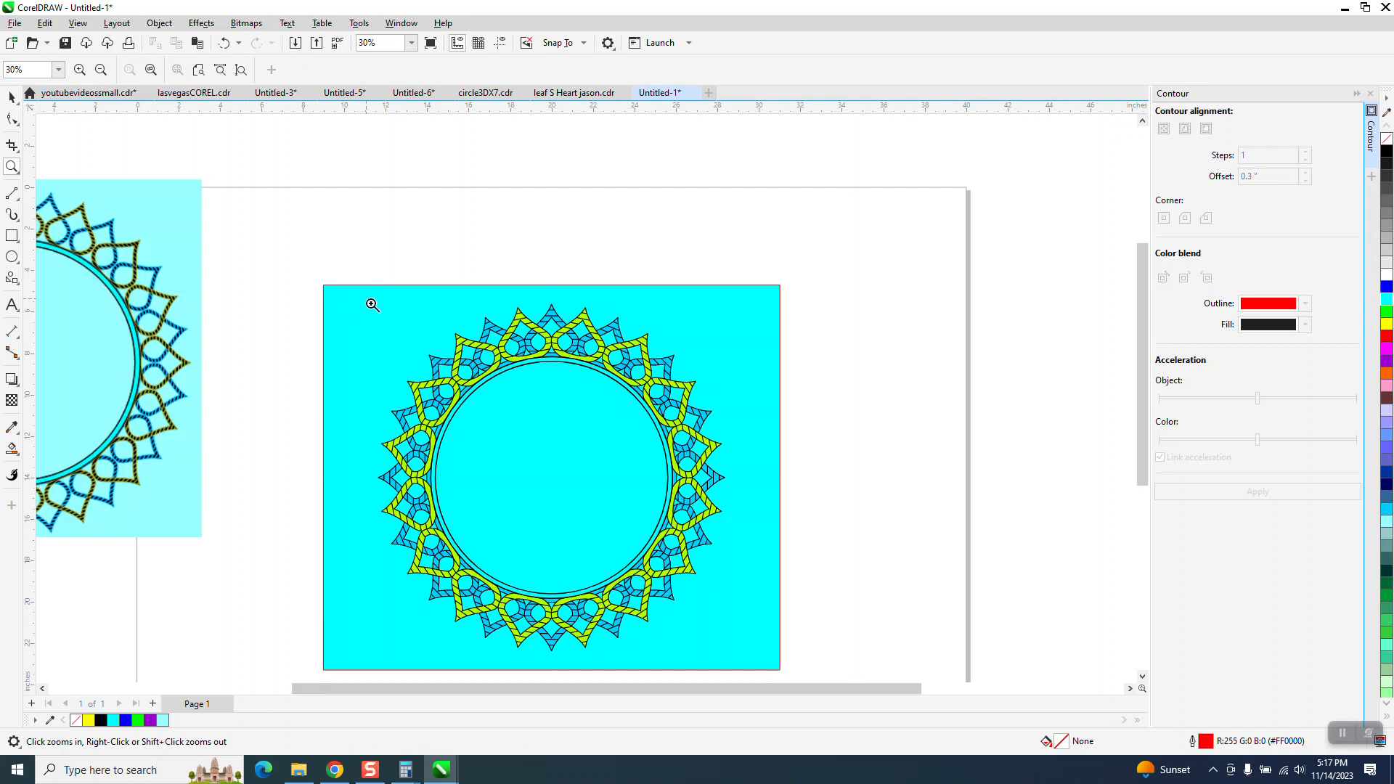
{"action": "left_click_drag", "start_coordinate": [369, 302], "coordinate": [745, 419]}
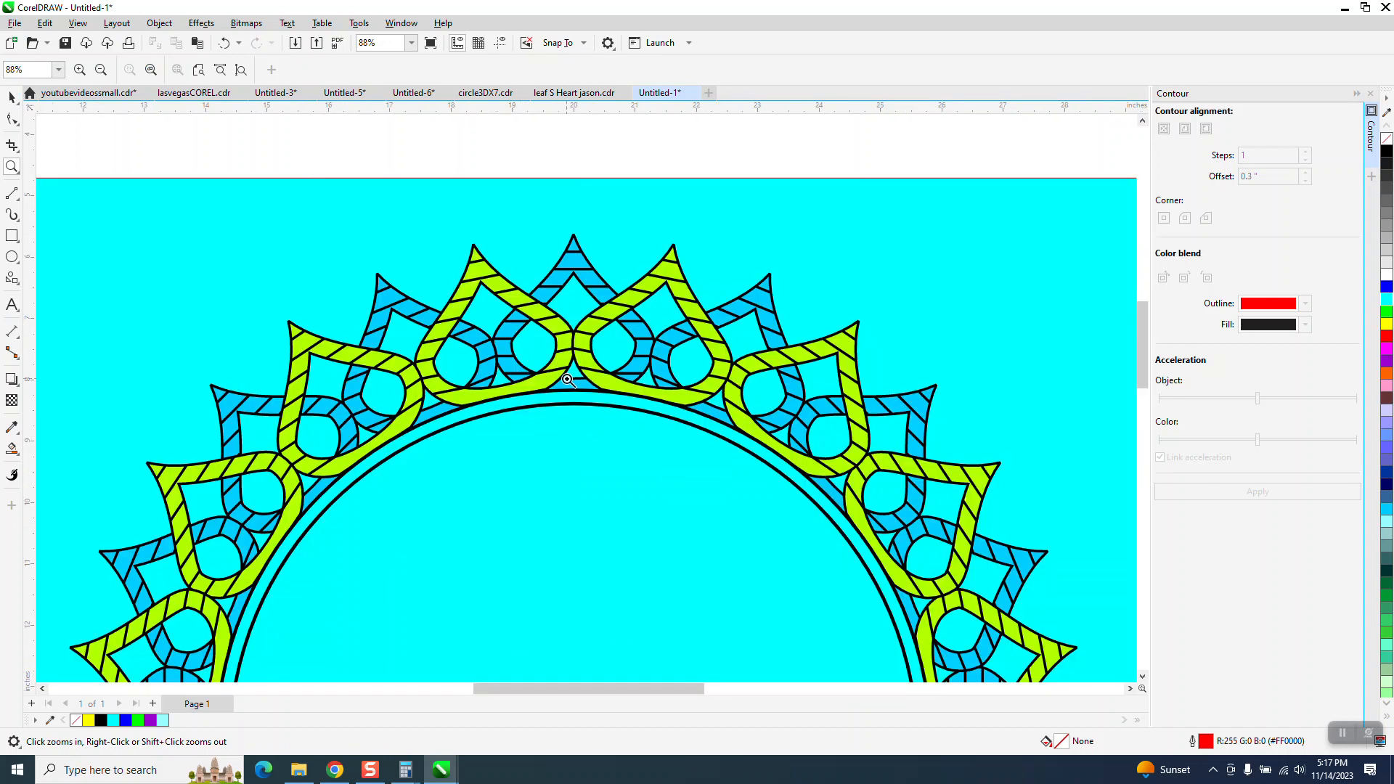
{"action": "right_click", "coordinate": [664, 395]}
{"action": "right_click", "coordinate": [333, 392]}
{"action": "left_click_drag", "start_coordinate": [190, 355], "coordinate": [277, 391]}
{"action": "scroll", "coordinate": [460, 367], "scroll_direction": "down", "scroll_amount": 8}
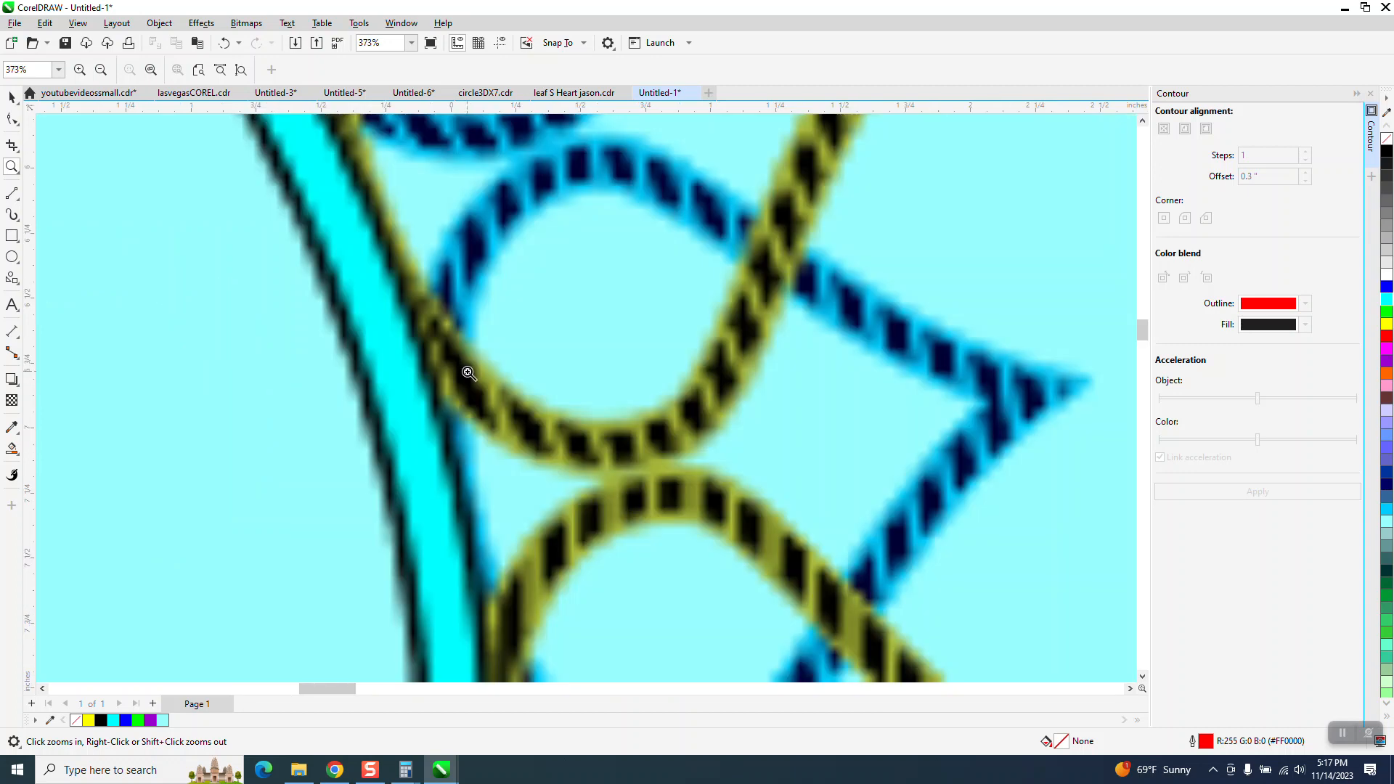
{"action": "left_click_drag", "start_coordinate": [1025, 452], "coordinate": [1105, 497]}
{"action": "scroll", "coordinate": [646, 472], "scroll_direction": "down", "scroll_amount": 6}
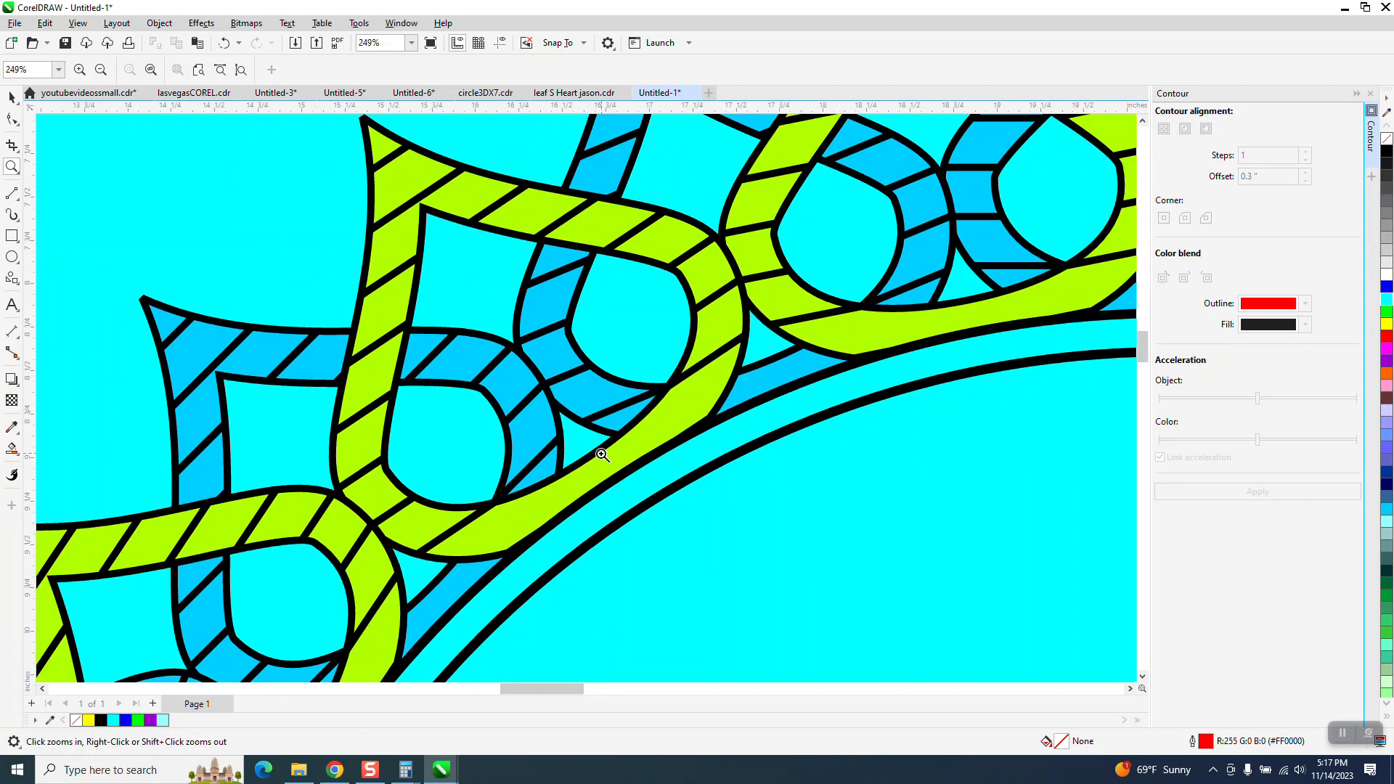
{"action": "scroll", "coordinate": [602, 451], "scroll_direction": "down", "scroll_amount": 7}
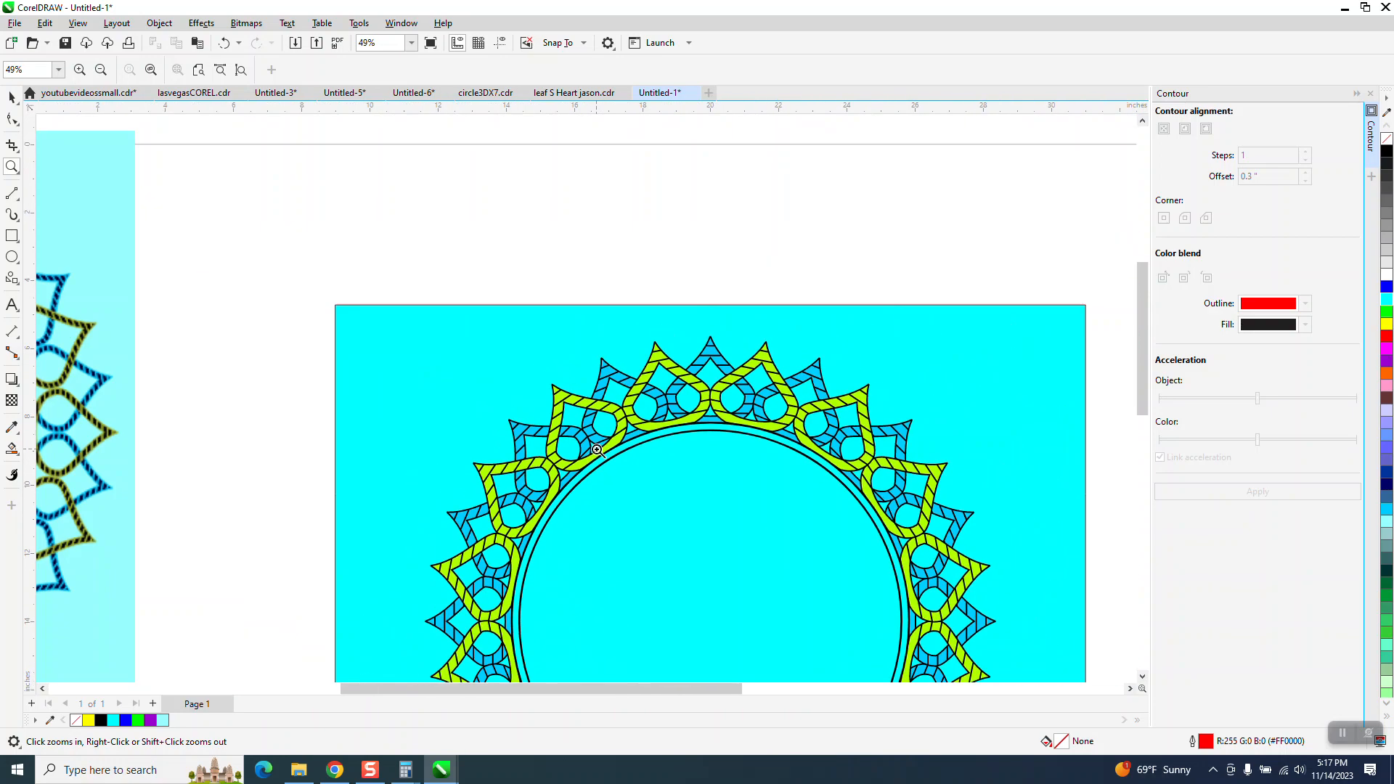